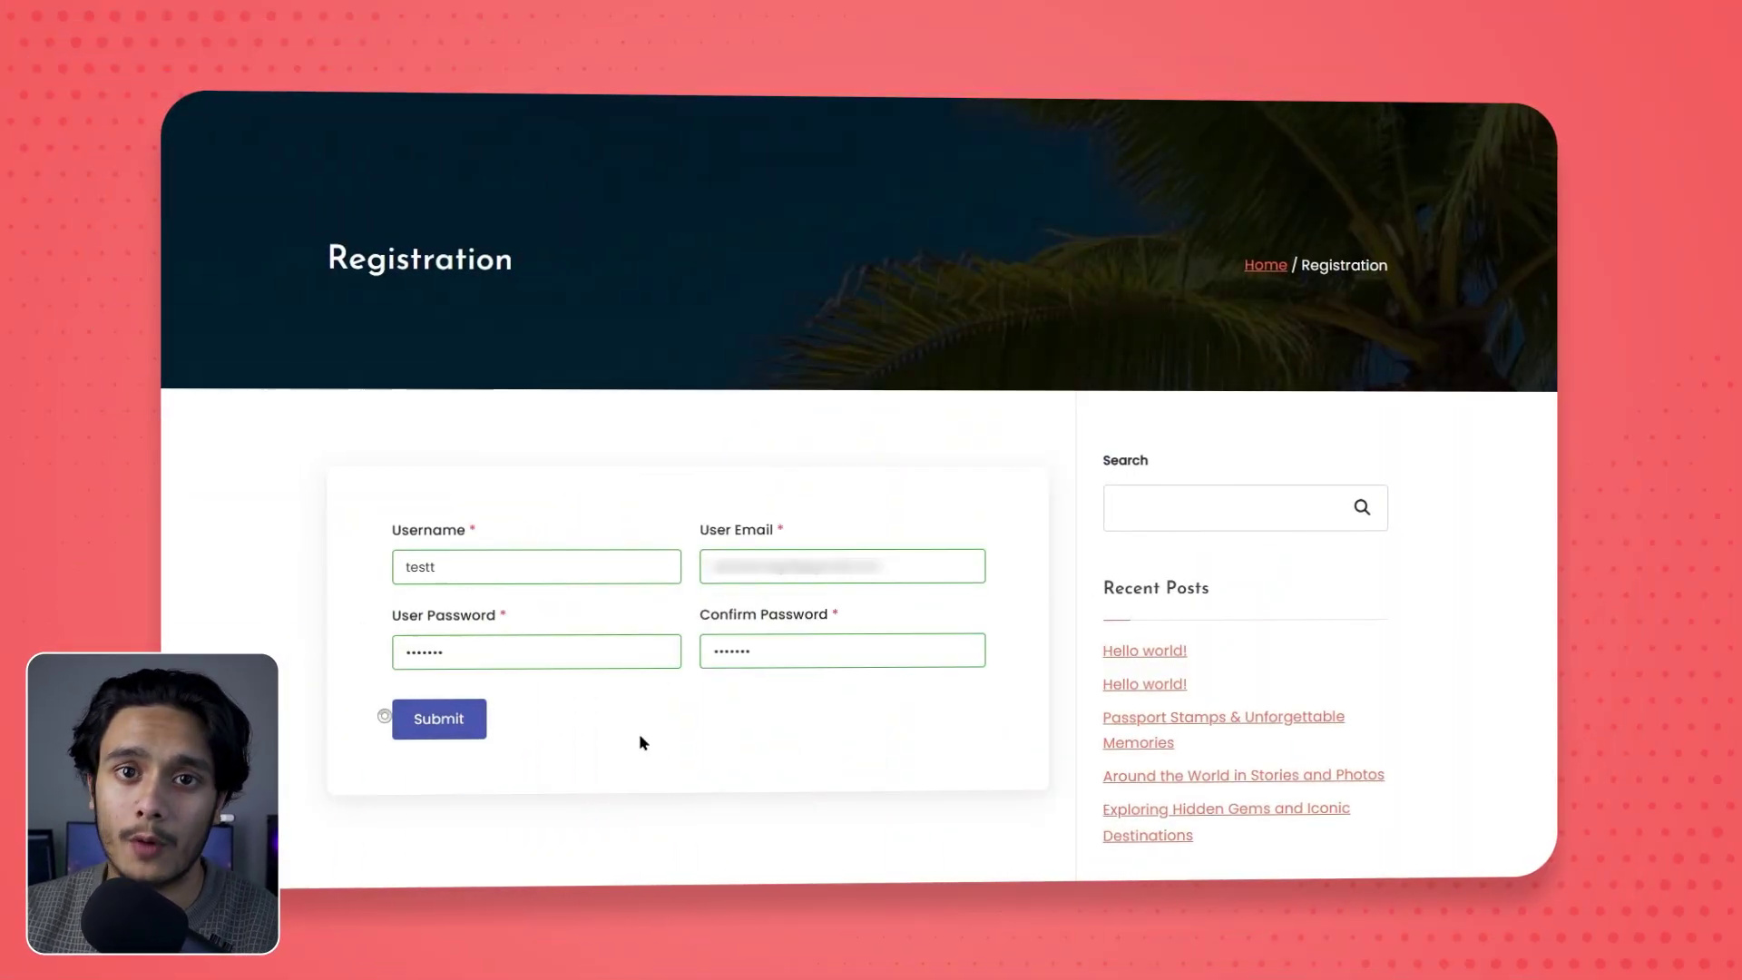
Submit the test user's registration and confirm it through the Gmail verification link
{"action": "key", "text": "Return"}
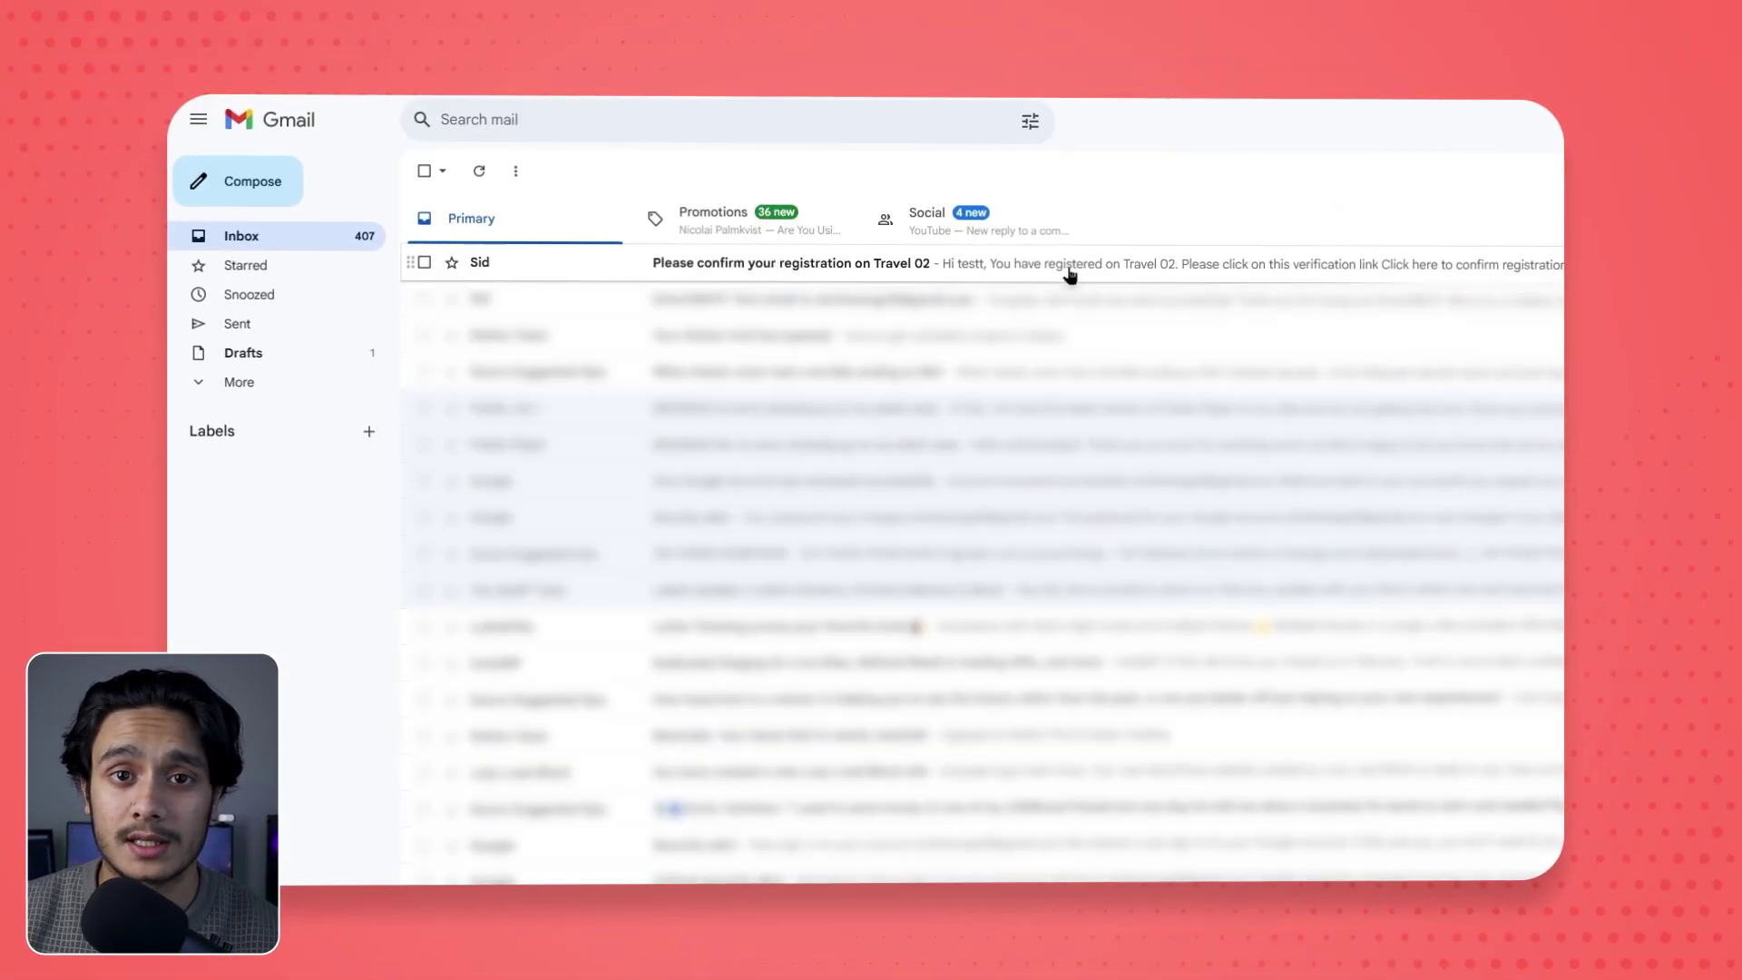
{"action": "left_click", "coordinate": [1069, 272]}
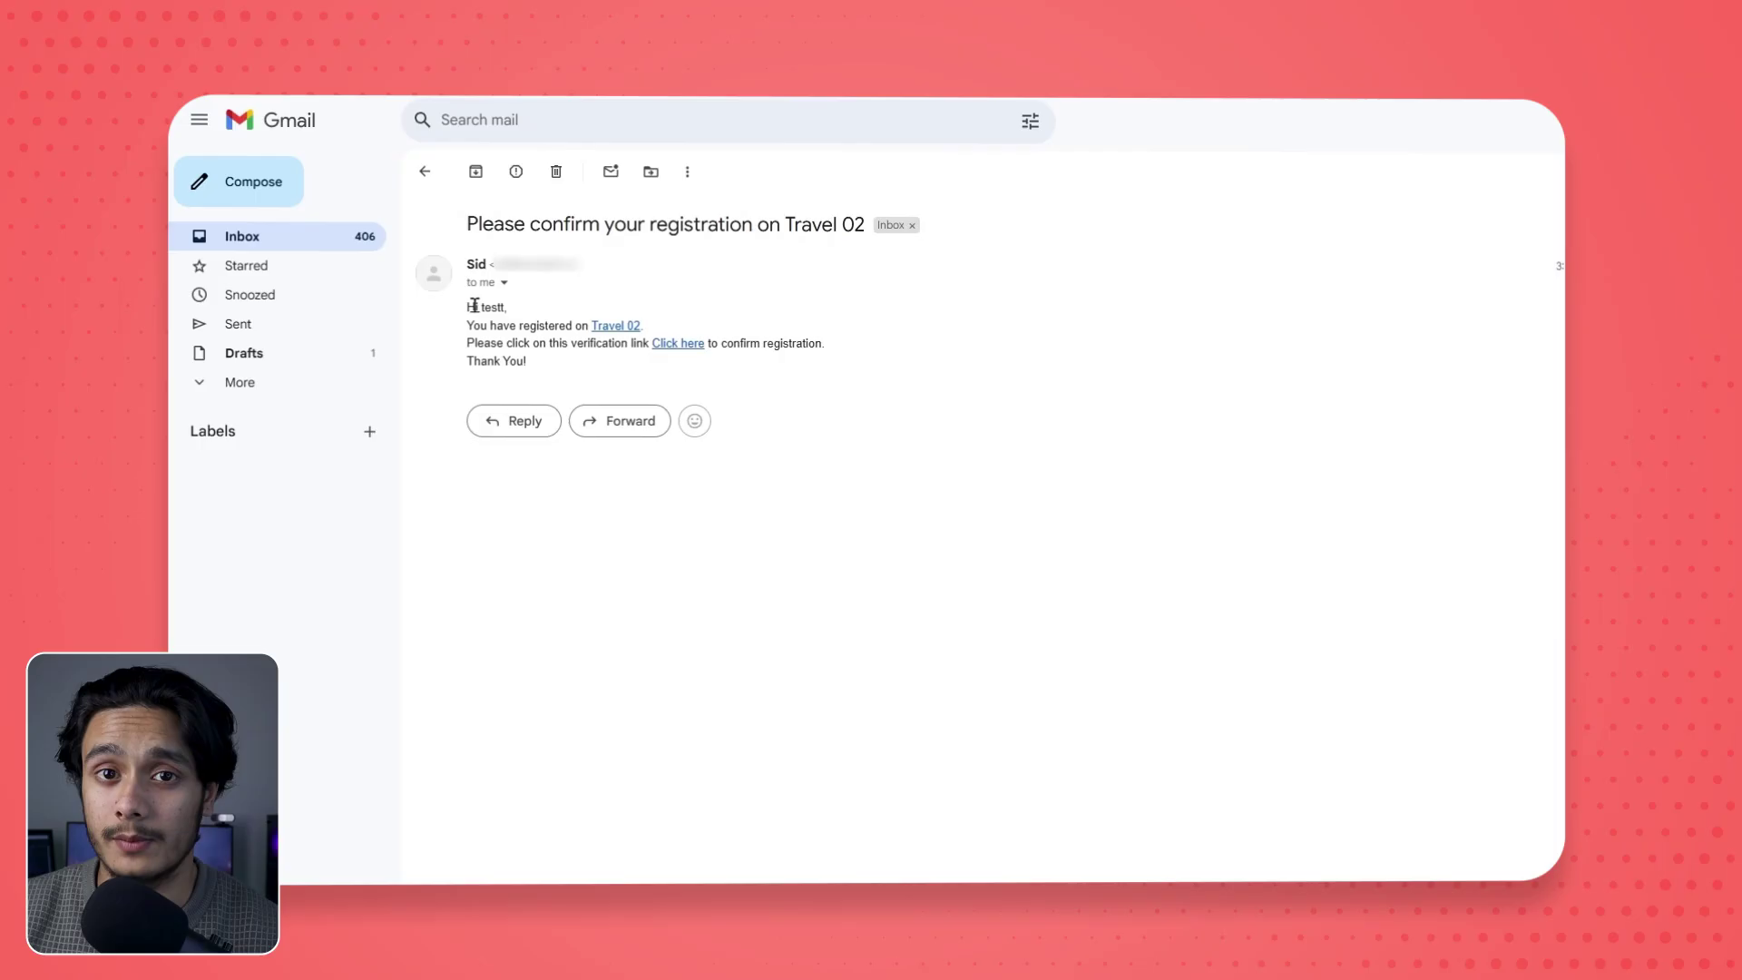
{"action": "left_click", "coordinate": [676, 345]}
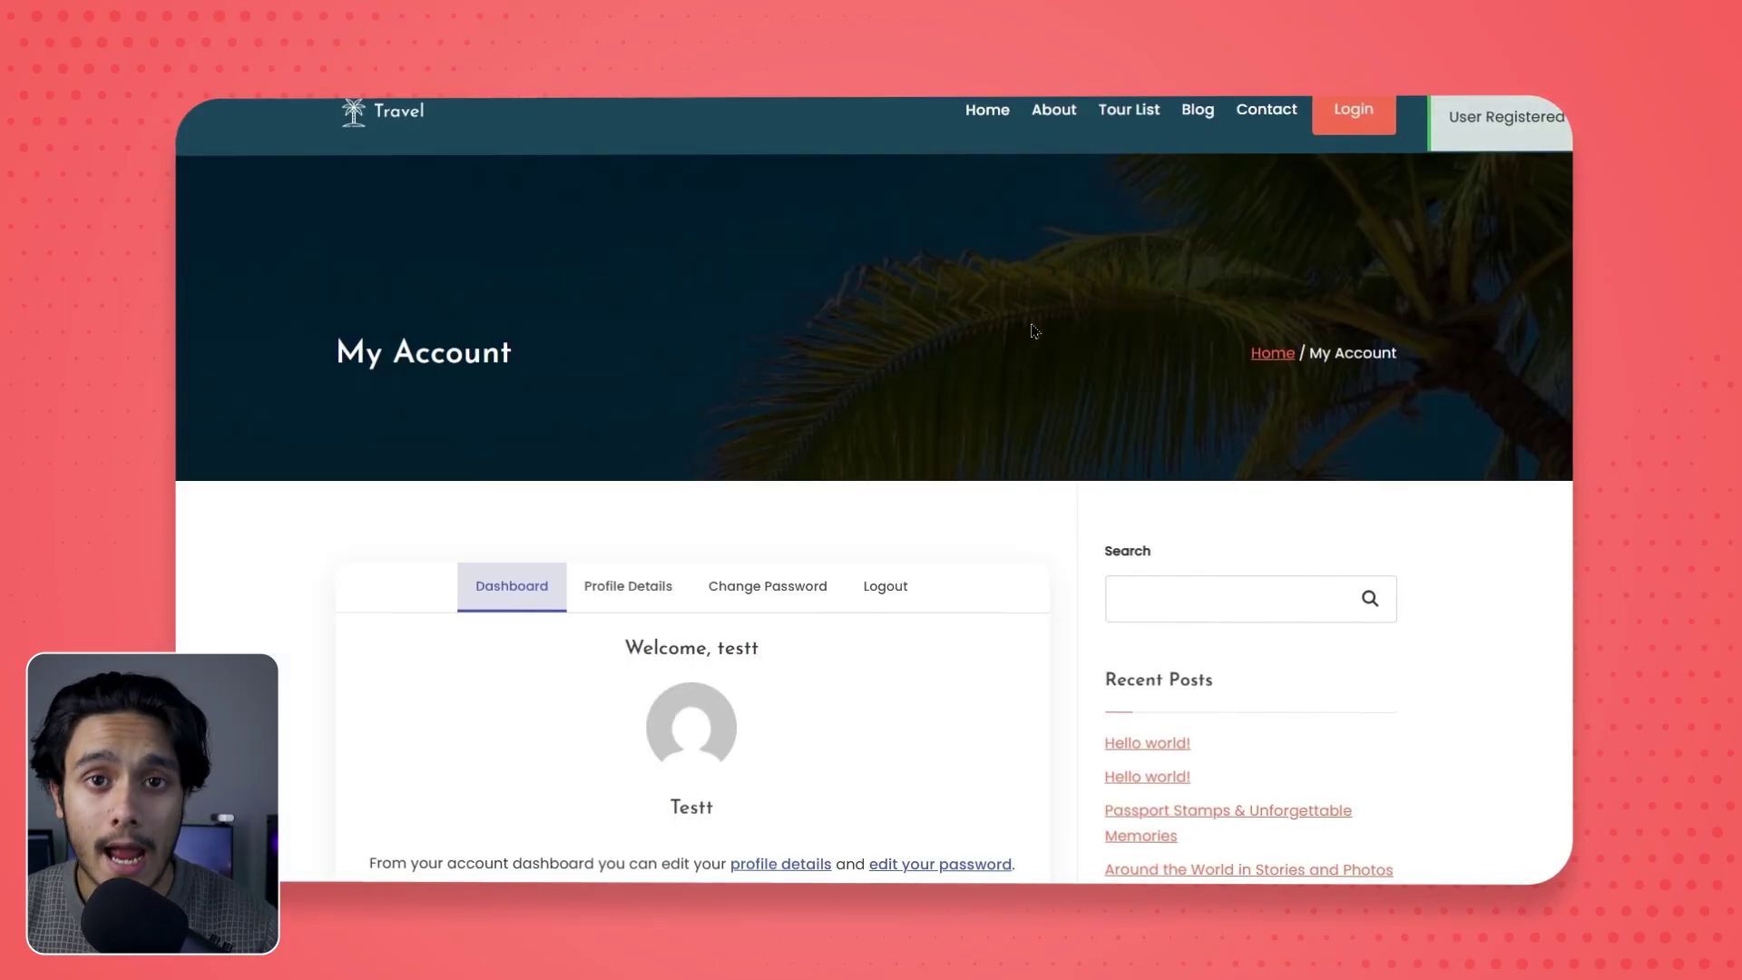
{"action": "scroll", "coordinate": [1028, 344], "scroll_direction": "down", "scroll_amount": 1}
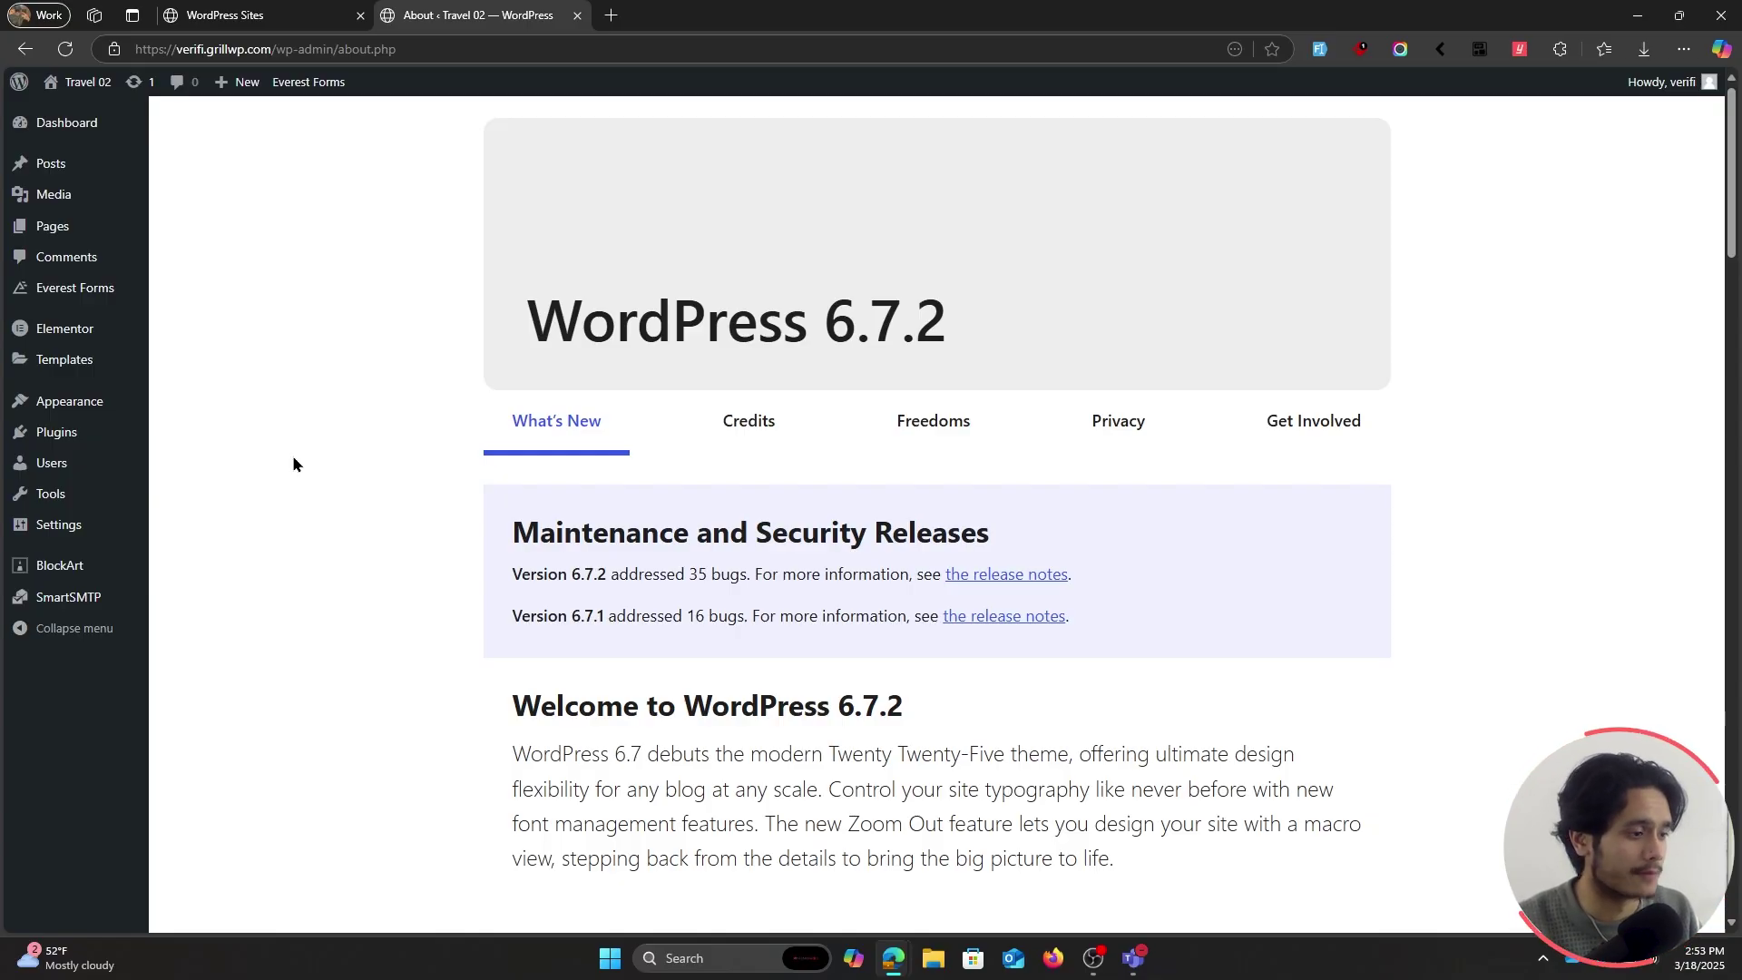
Search the plugin directory for 'user registration and membership', then install and activate it
{"action": "mouse_move", "coordinate": [72, 436]}
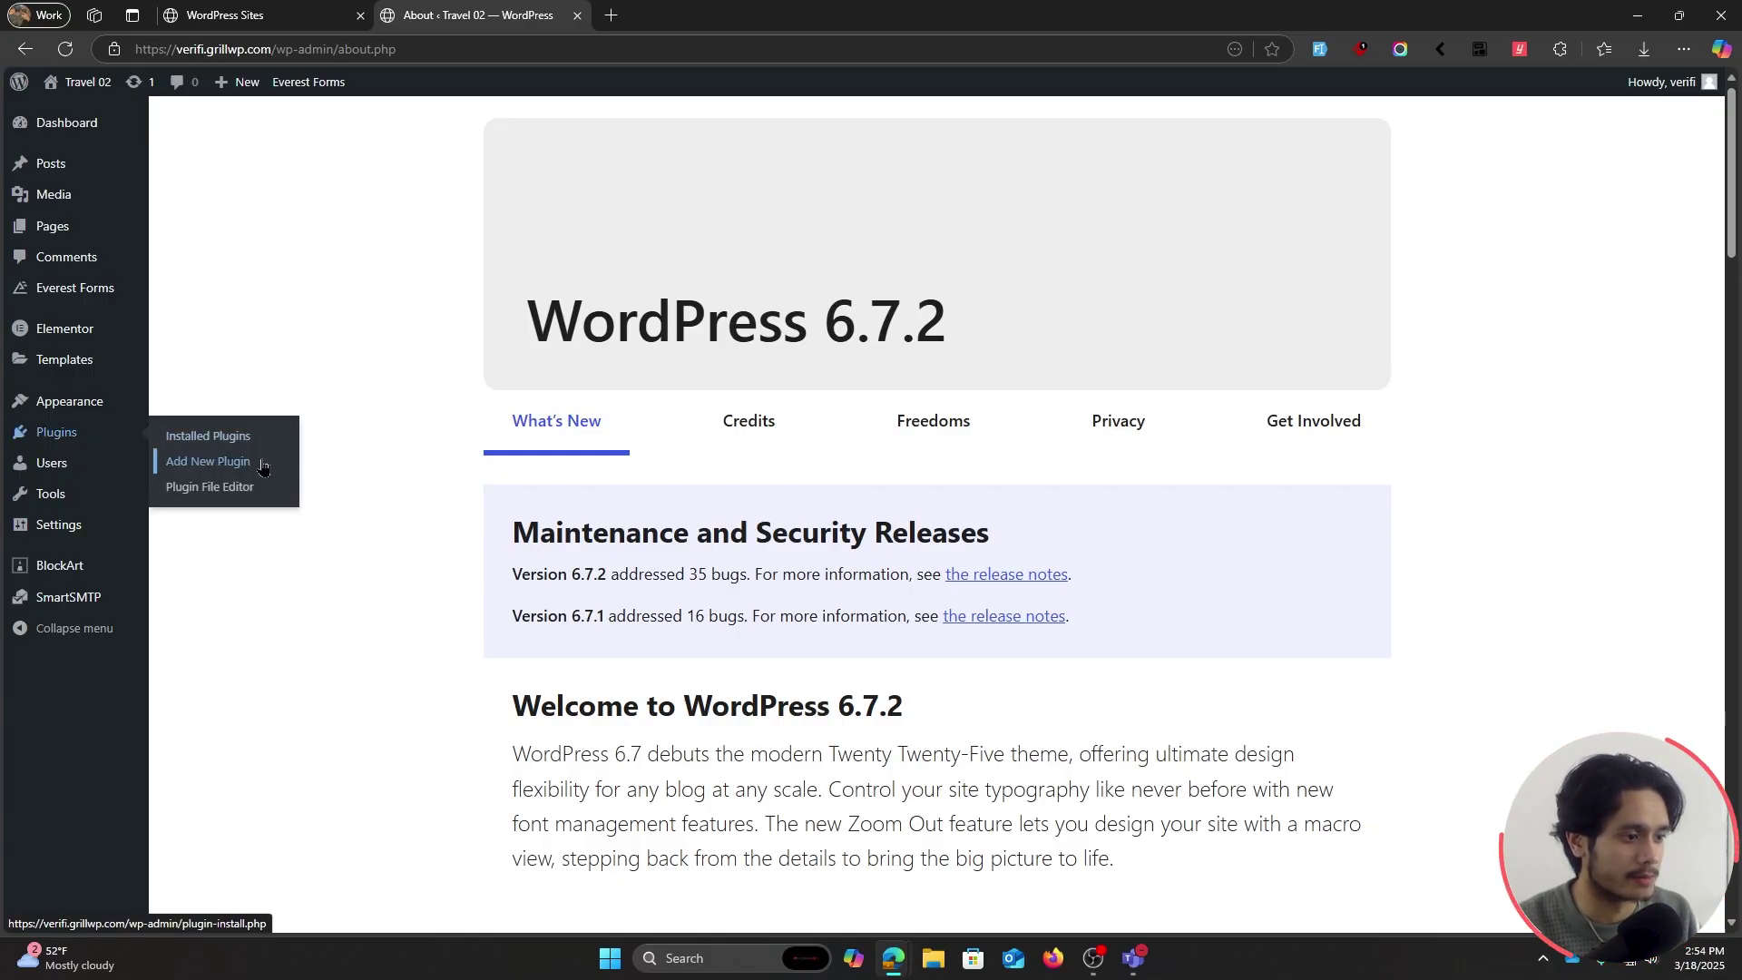
{"action": "left_click", "coordinate": [208, 461]}
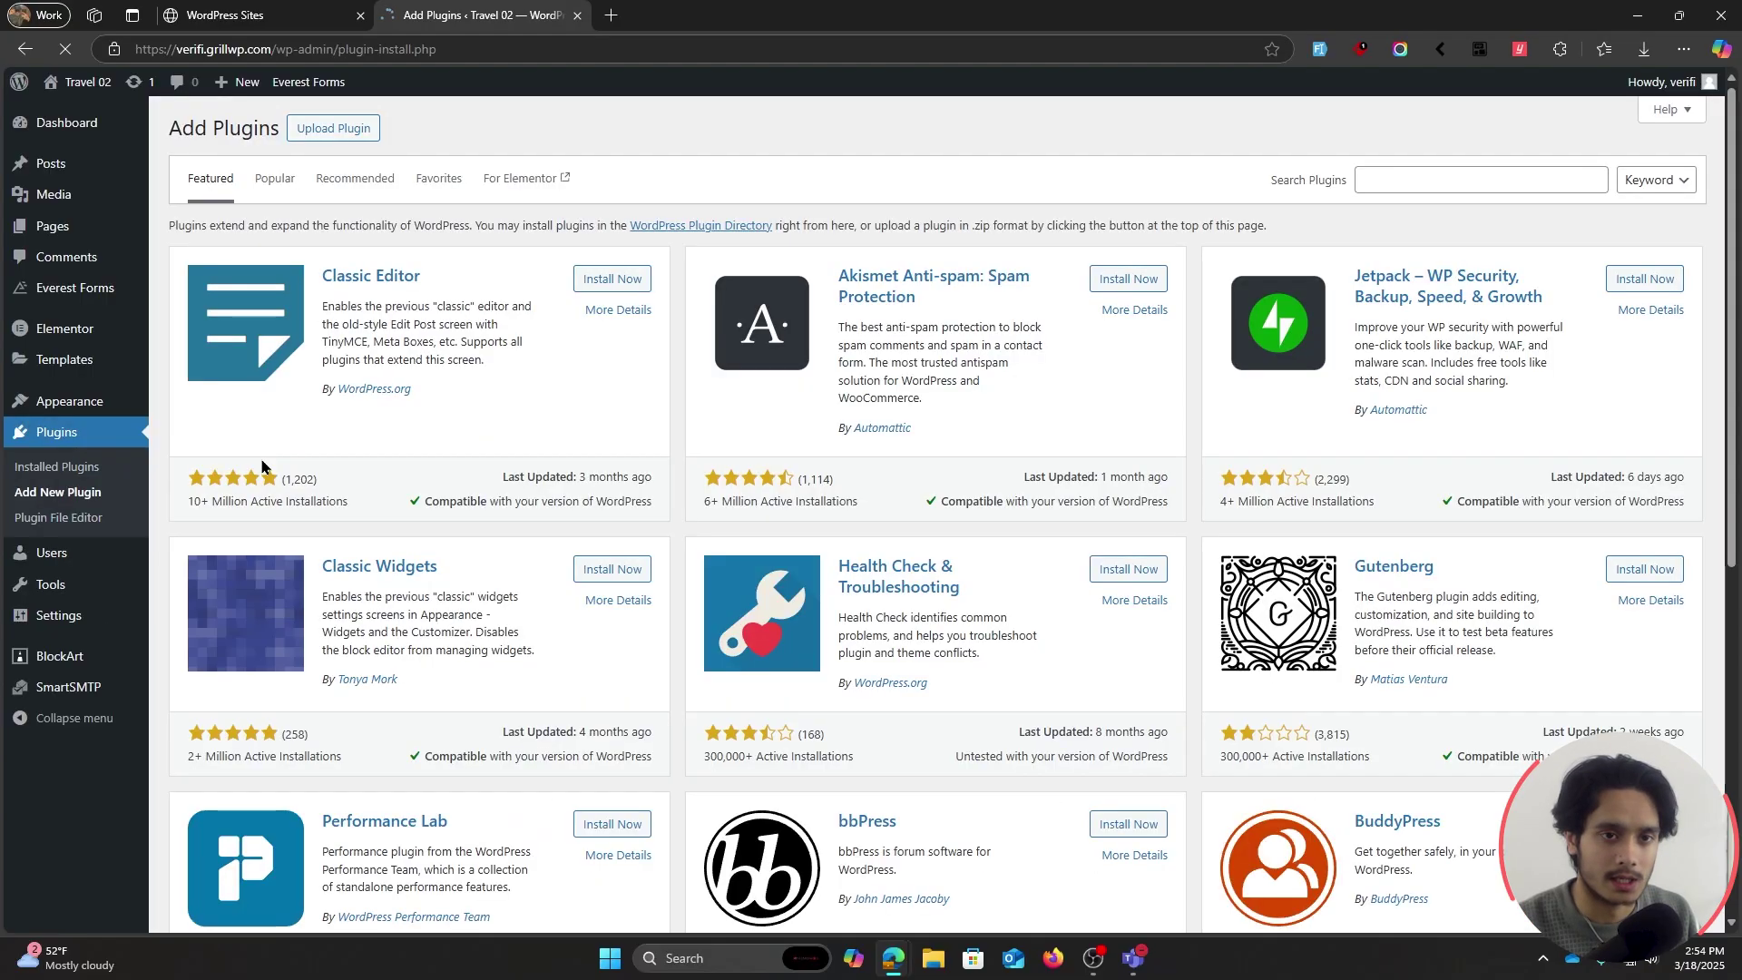
{"action": "left_click", "coordinate": [1423, 182]}
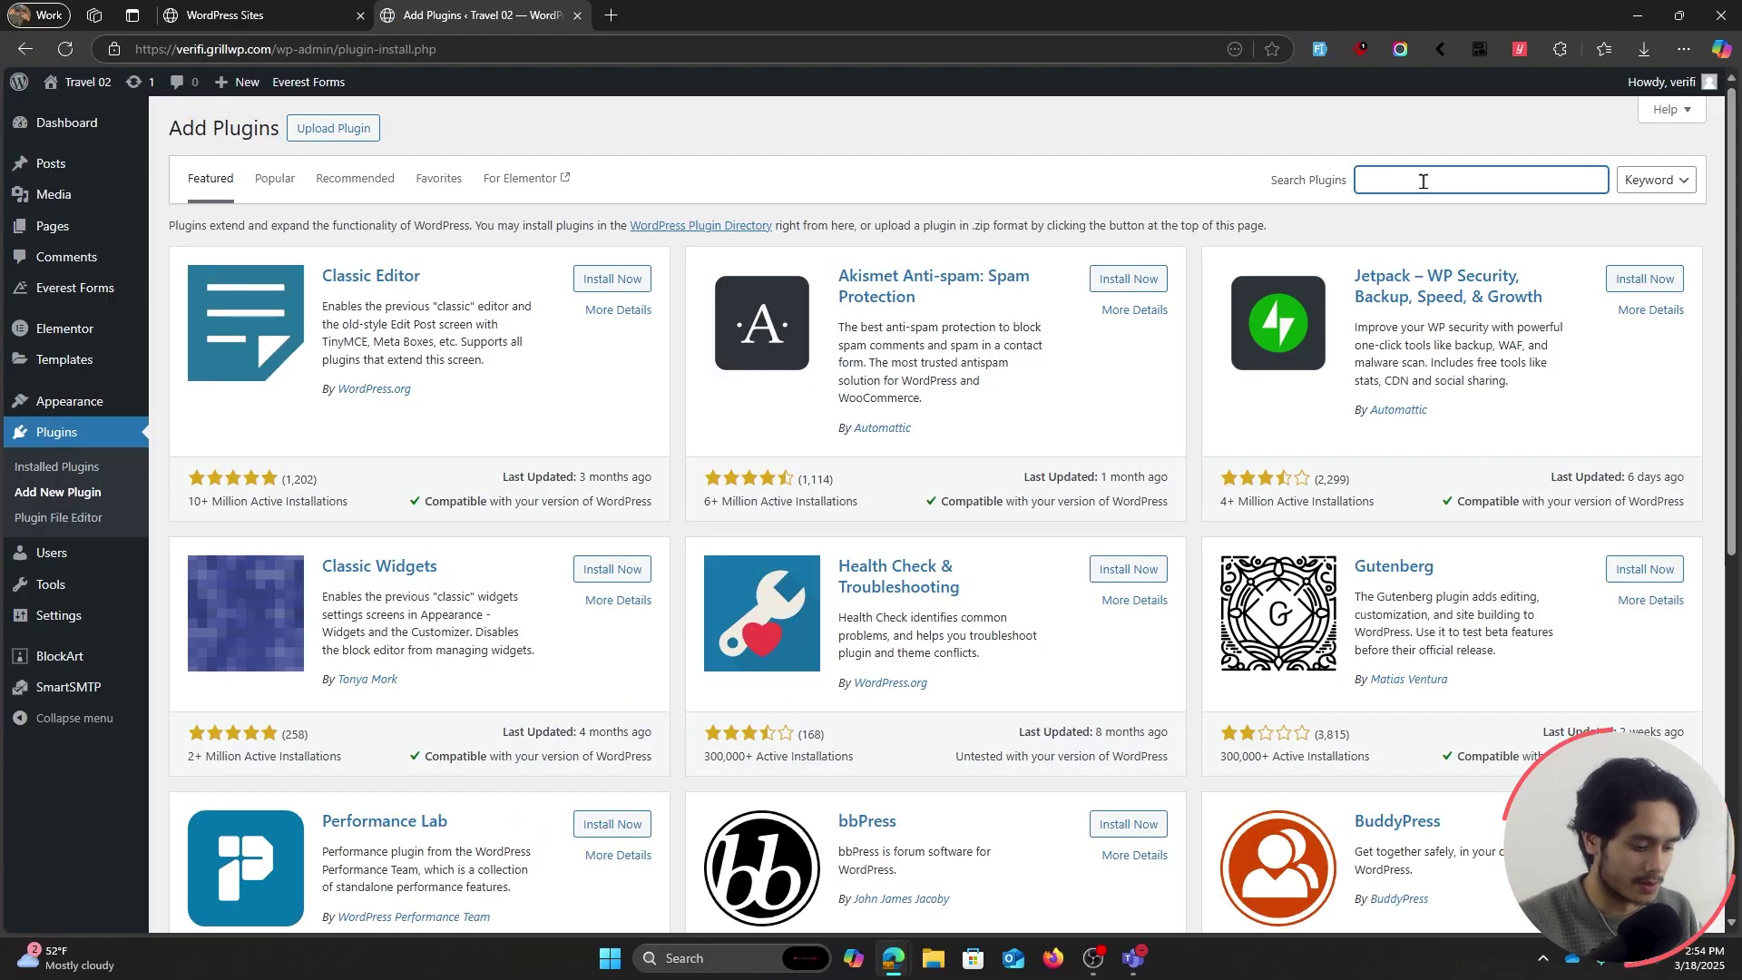
{"action": "type", "text": "user registration and membership"}
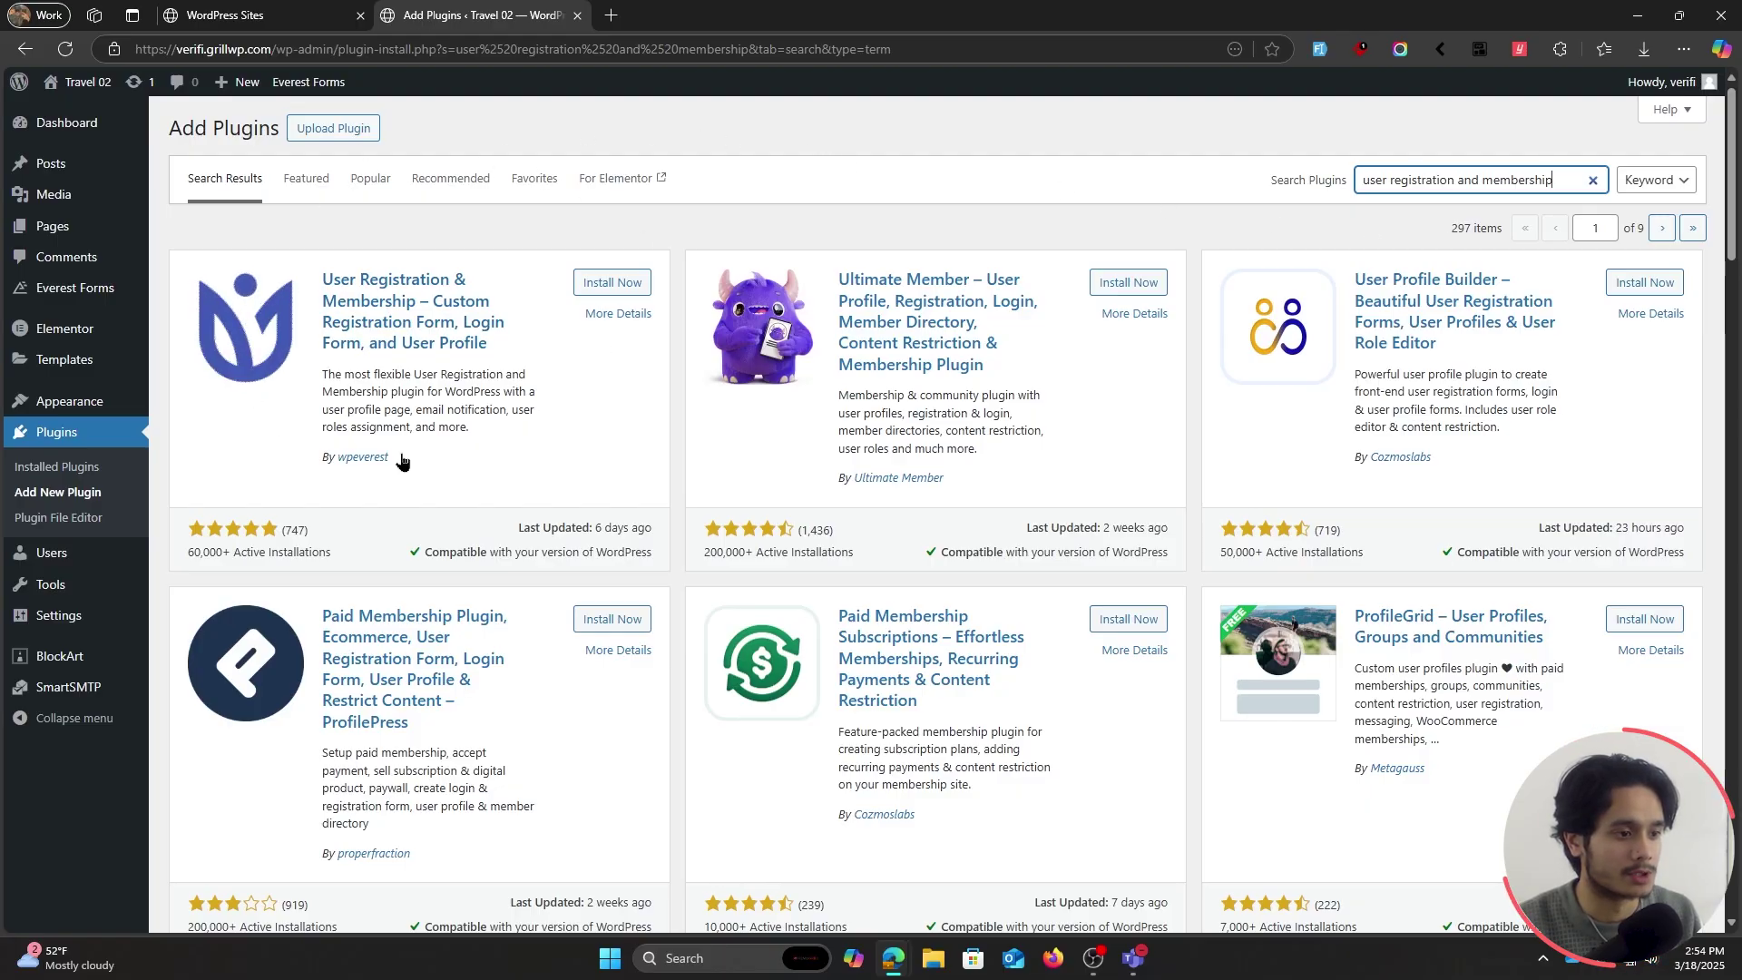
{"action": "left_click", "coordinate": [630, 285]}
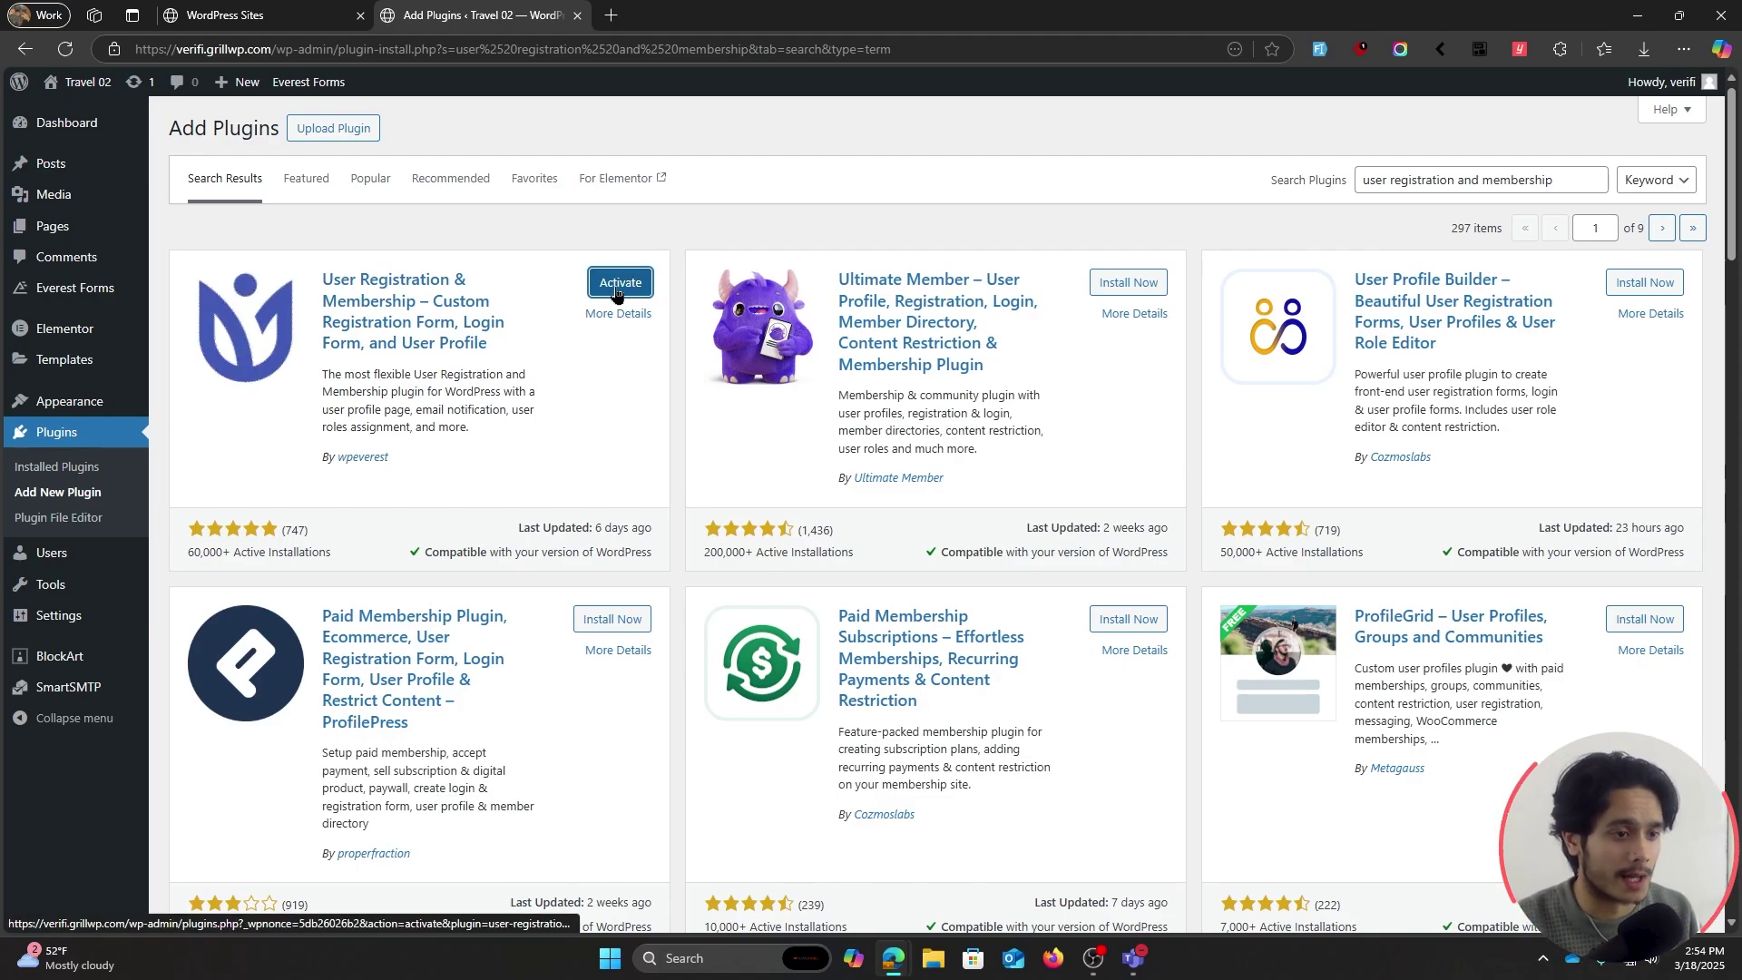
{"action": "left_click", "coordinate": [616, 288]}
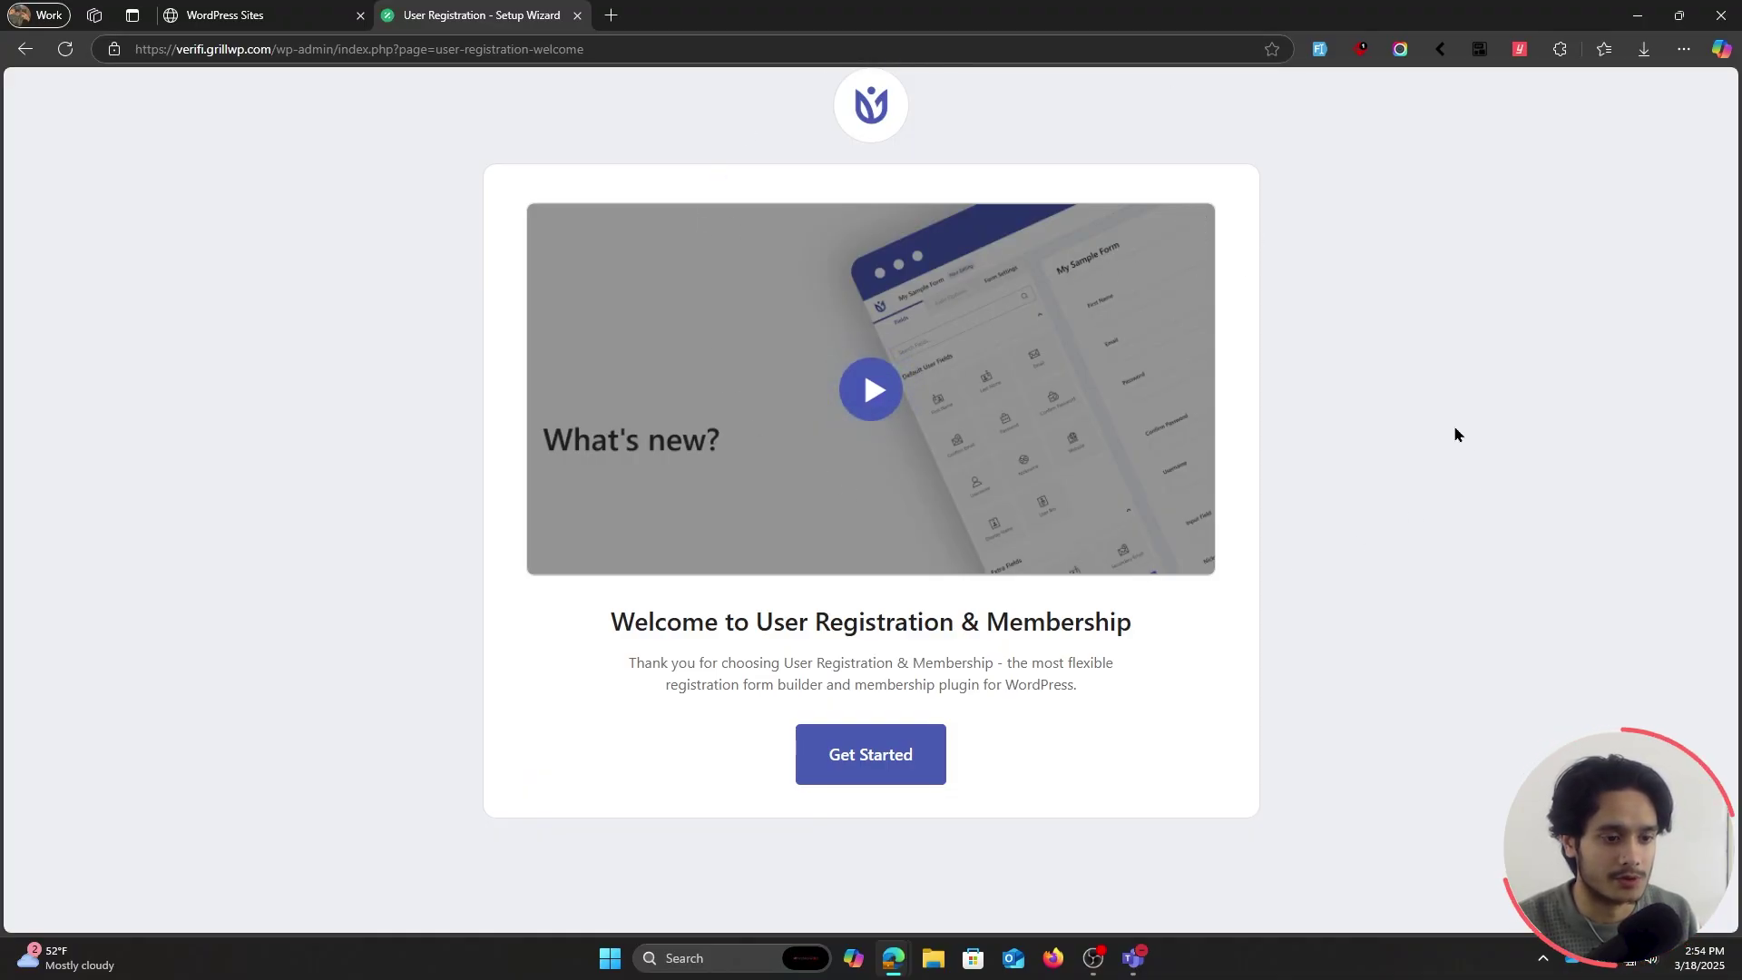
Launch the User Registration & Membership setup wizard with Get Started
{"action": "left_click", "coordinate": [872, 756]}
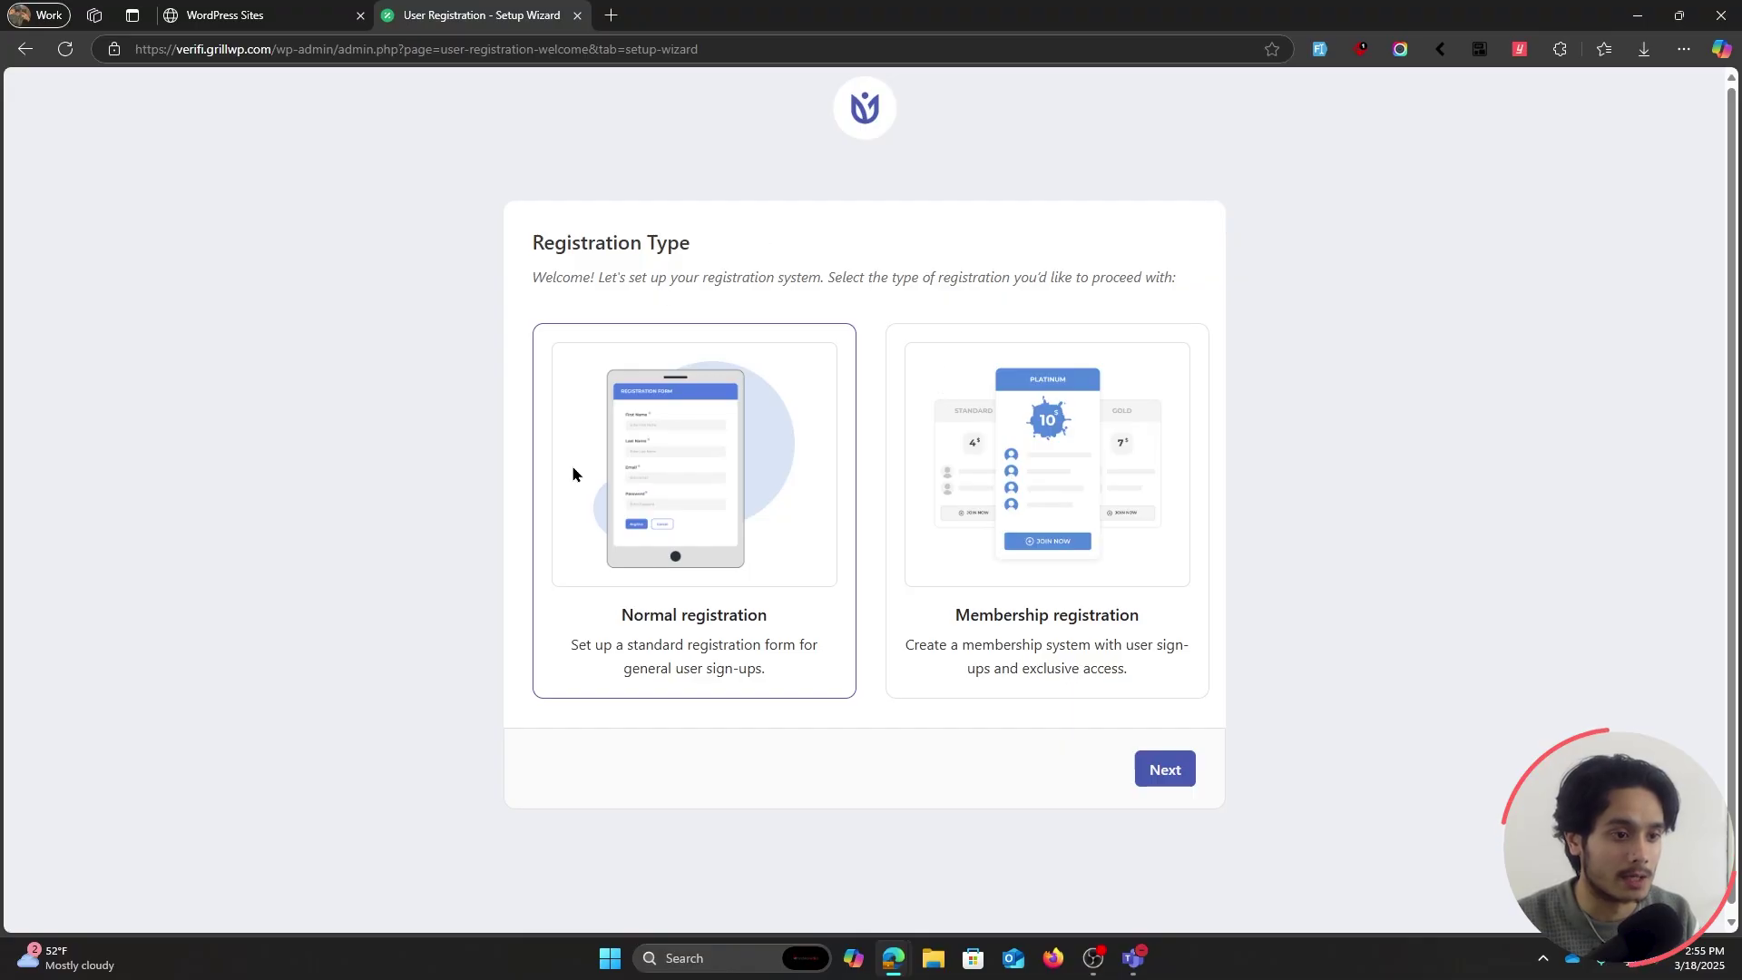
Continue with Normal registration and review the default form, guest registration and installed pages summary
{"action": "left_click", "coordinate": [1172, 775]}
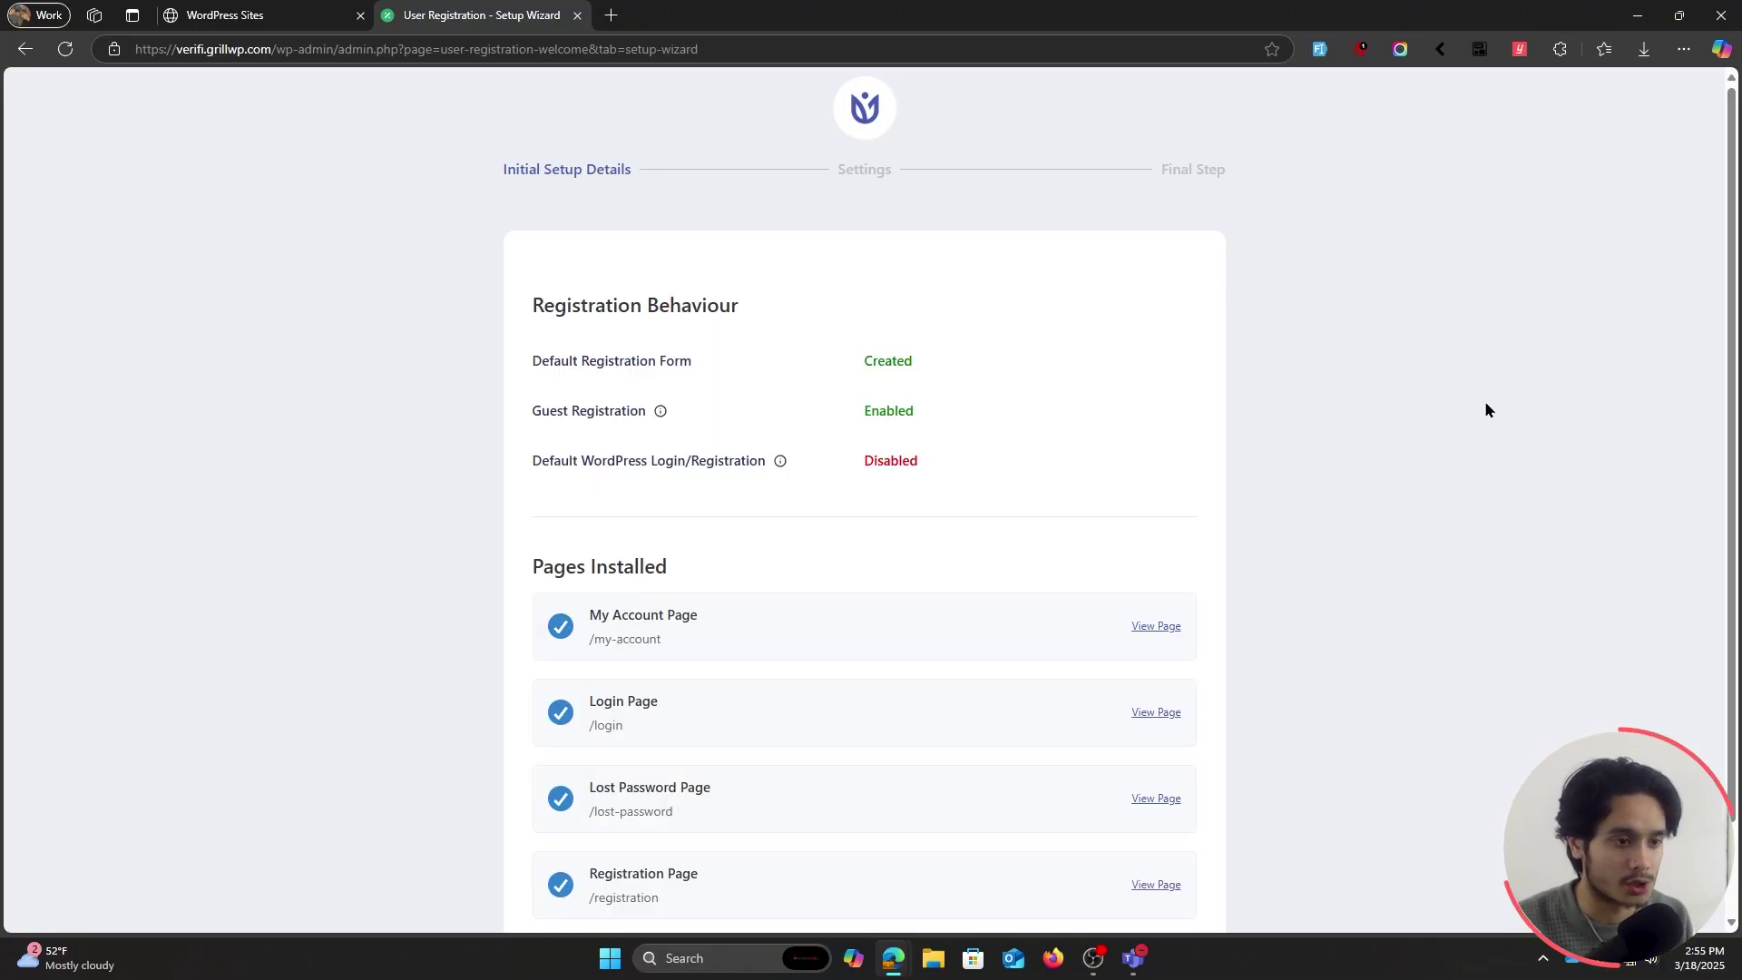
{"action": "scroll", "coordinate": [1478, 417], "scroll_direction": "down", "scroll_amount": 1}
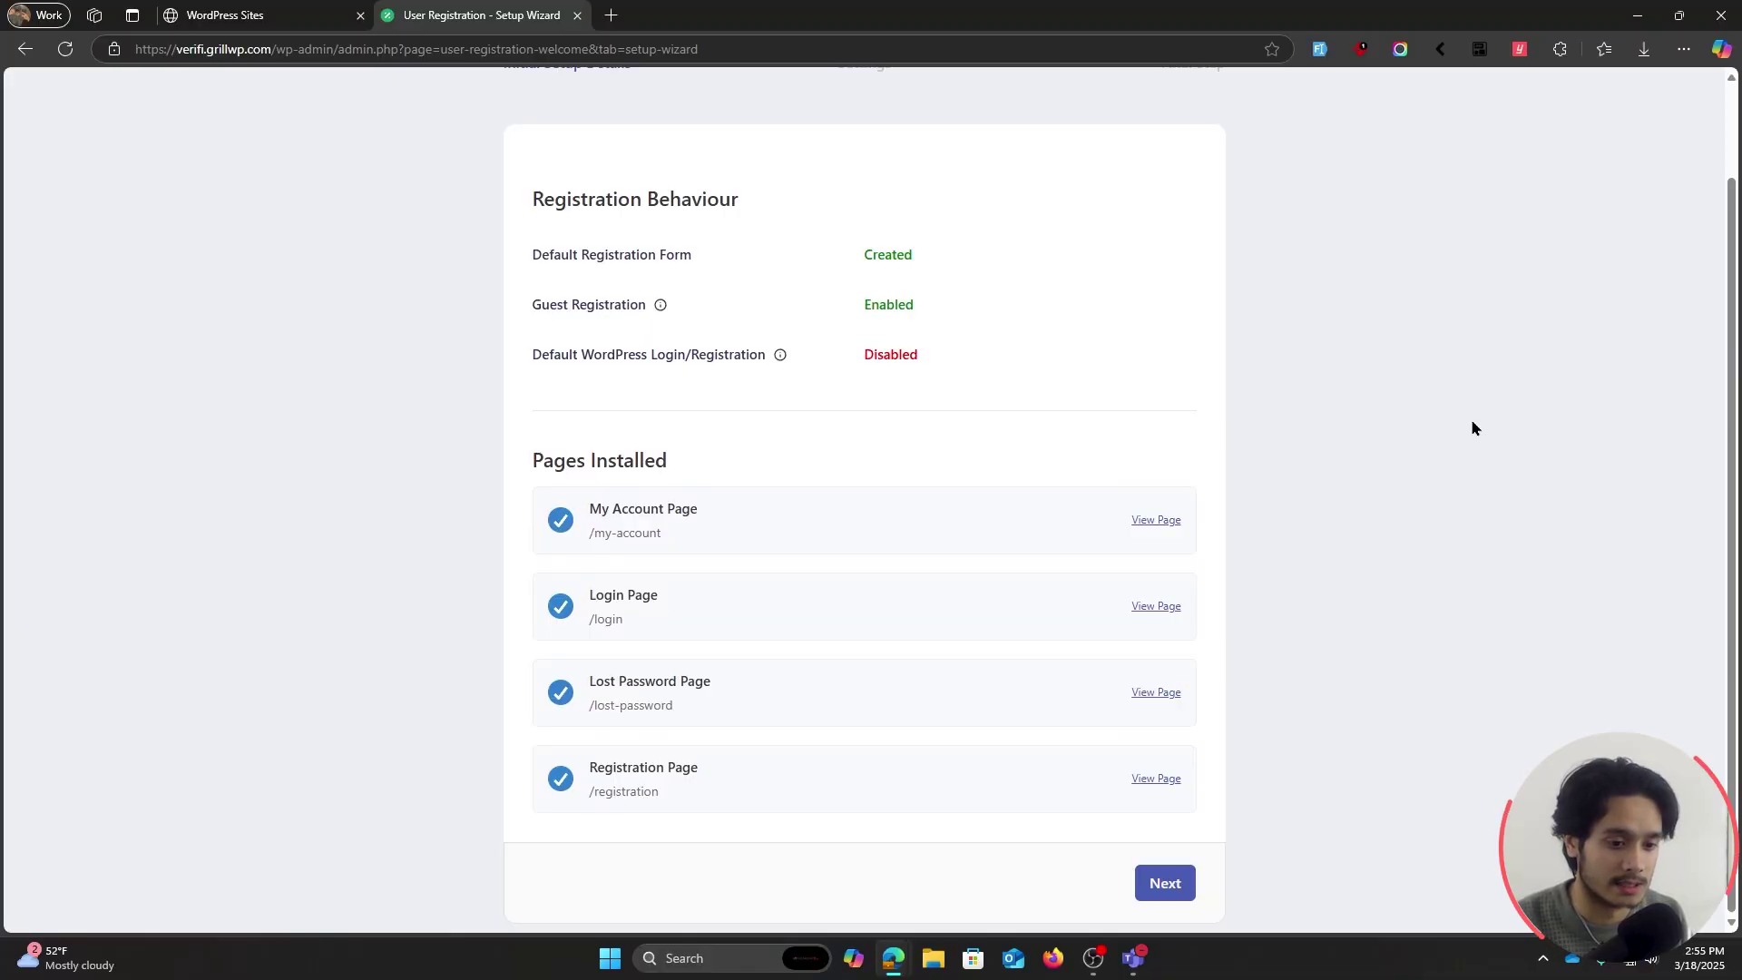
{"action": "scroll", "coordinate": [1476, 439], "scroll_direction": "up", "scroll_amount": 1}
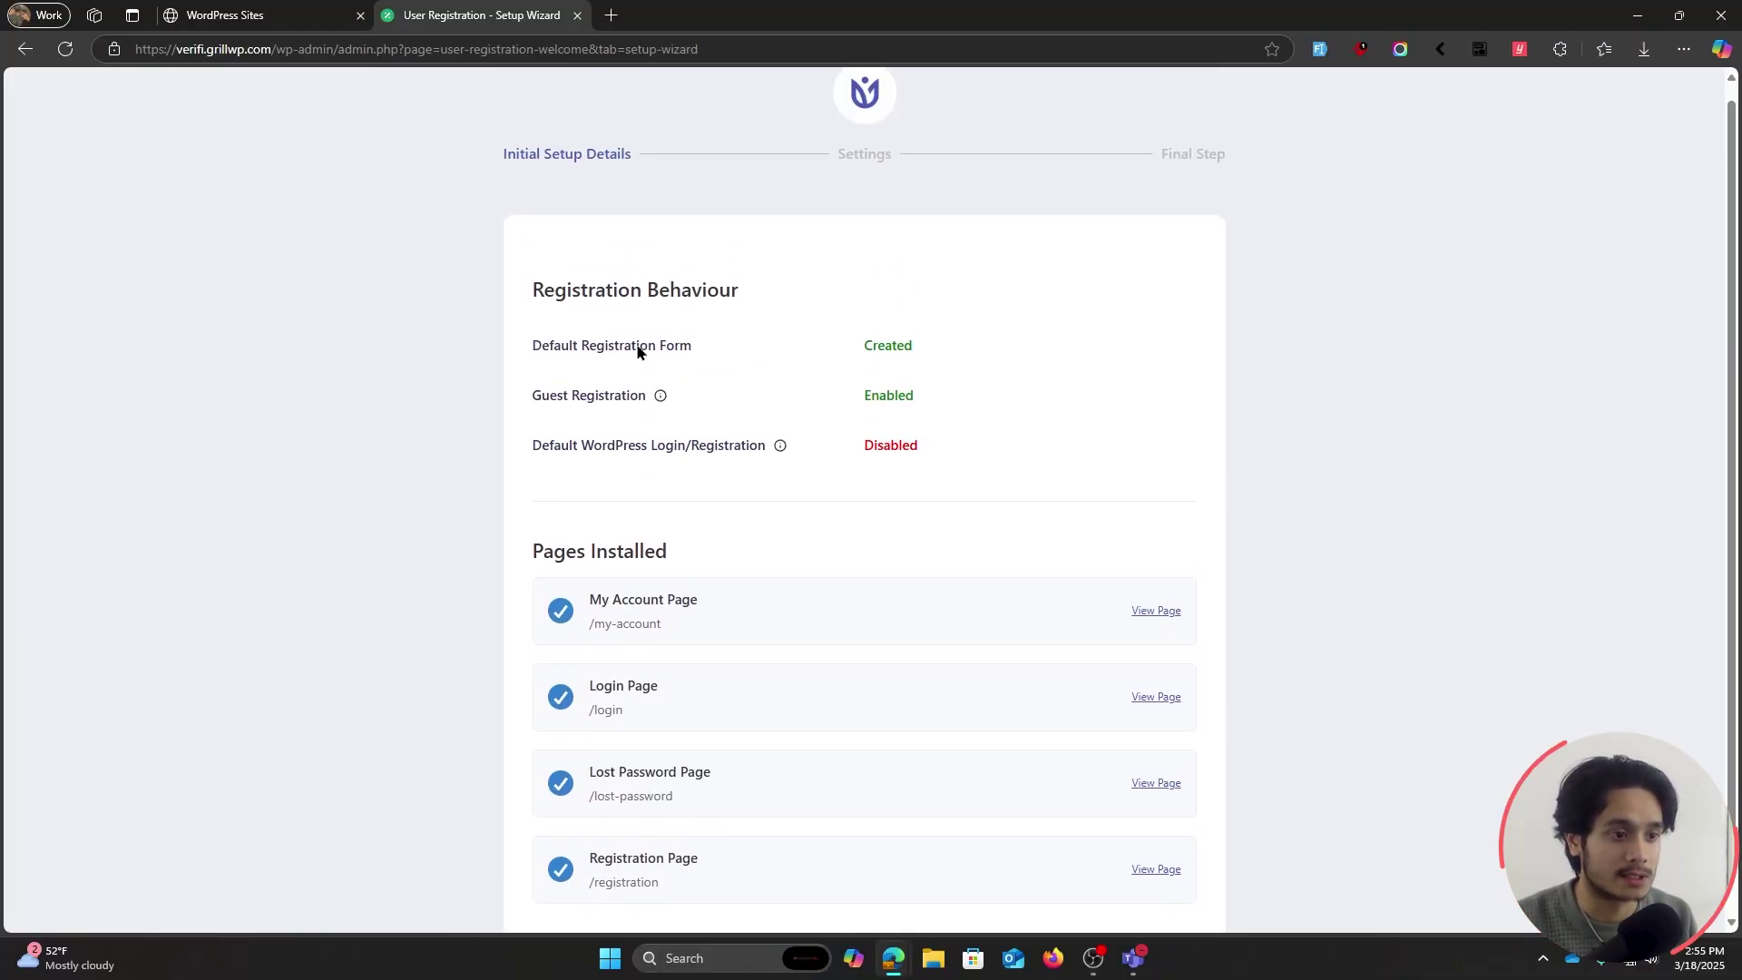
{"action": "left_click_drag", "start_coordinate": [526, 348], "coordinate": [722, 350]}
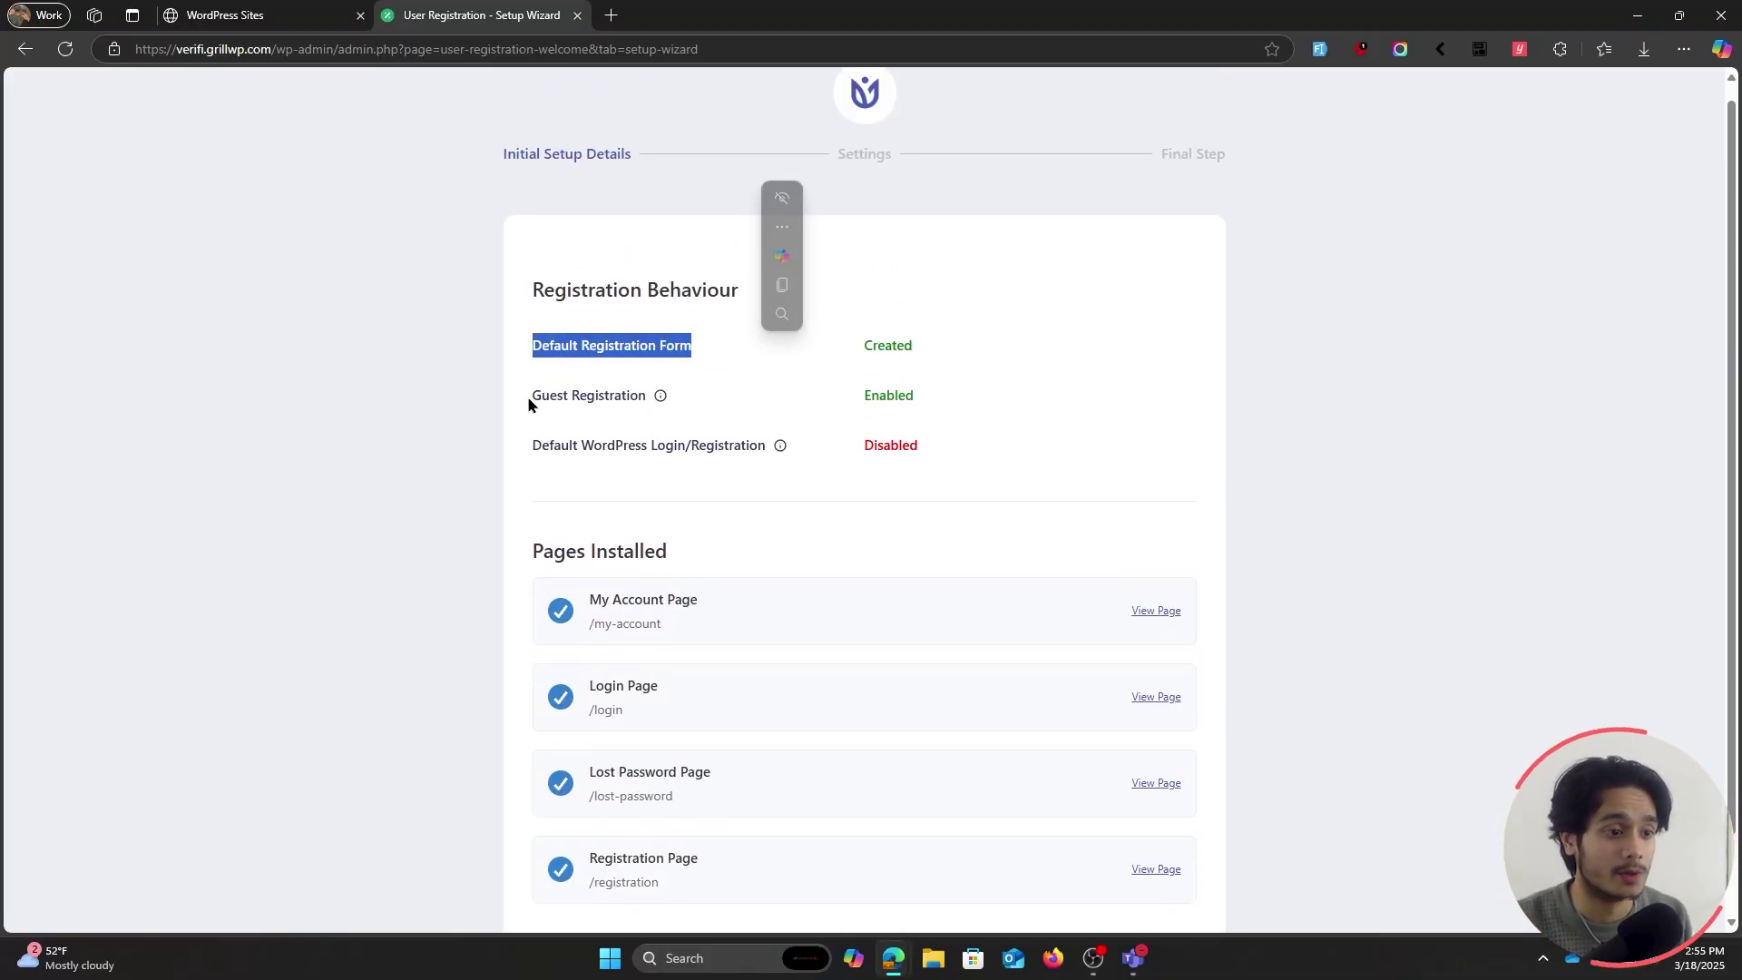
{"action": "left_click_drag", "start_coordinate": [526, 395], "coordinate": [675, 395]}
{"action": "left_click_drag", "start_coordinate": [527, 444], "coordinate": [766, 443]}
{"action": "left_click", "coordinate": [1168, 418]}
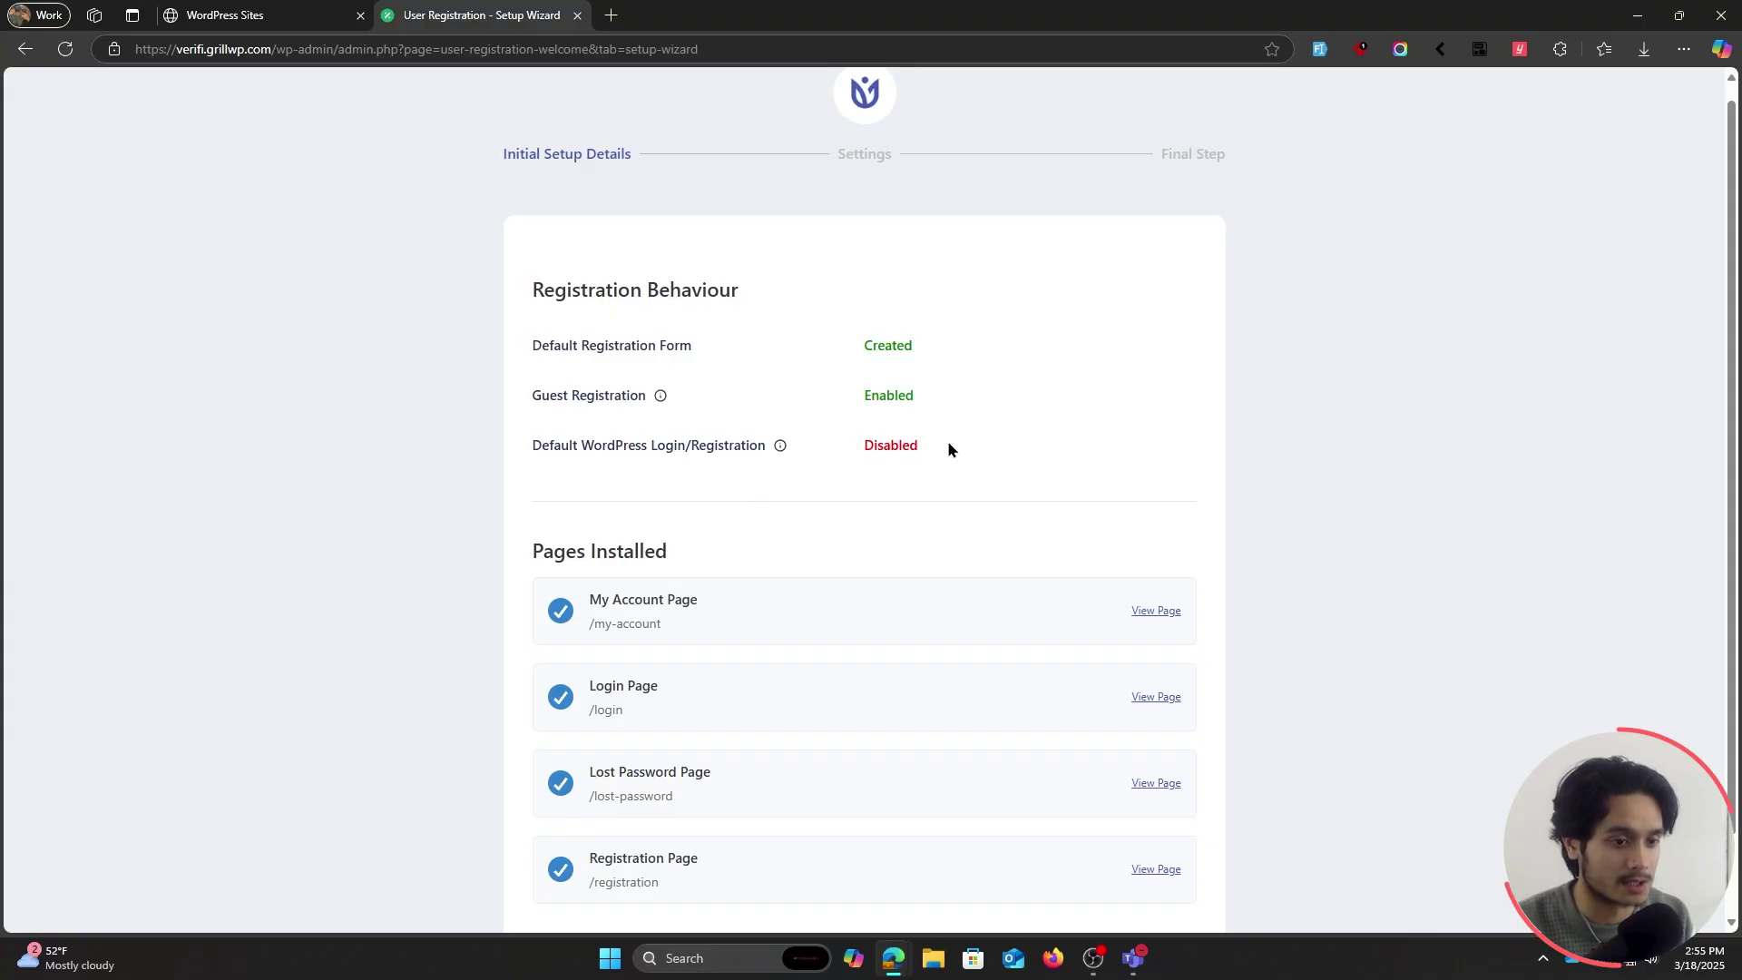
{"action": "scroll", "coordinate": [1065, 481], "scroll_direction": "down", "scroll_amount": 1}
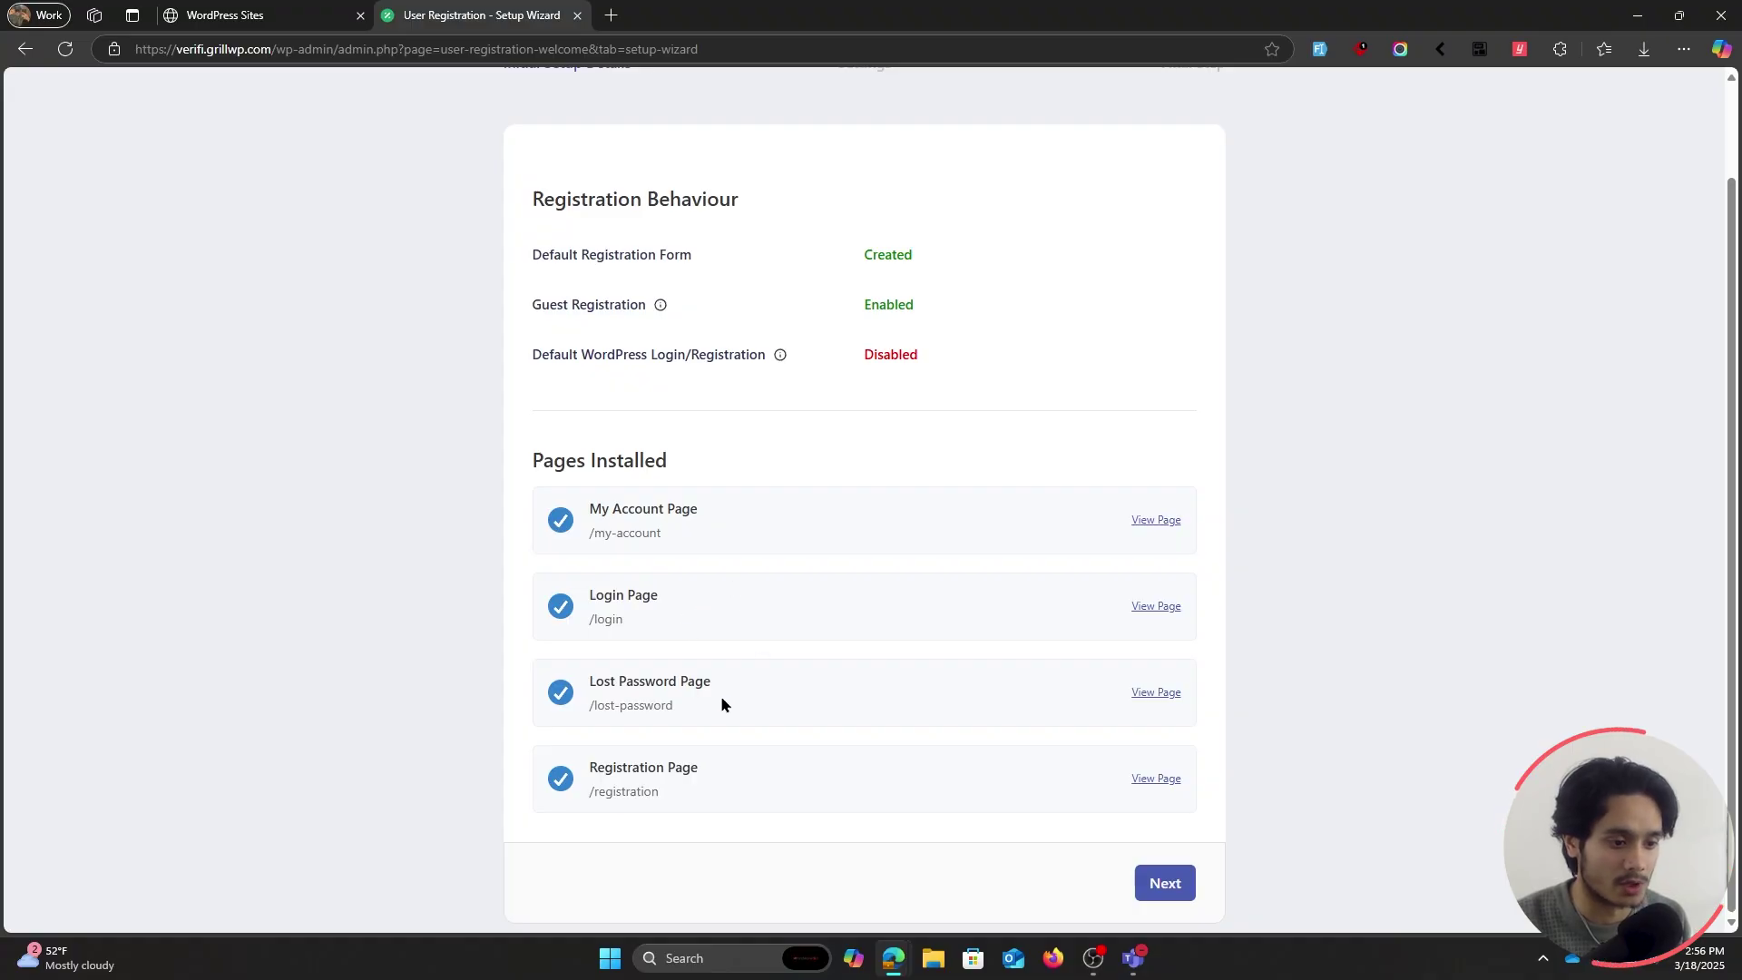
Set User Approval And Login Option to Auto approval after email confirmation
{"action": "left_click", "coordinate": [1165, 882]}
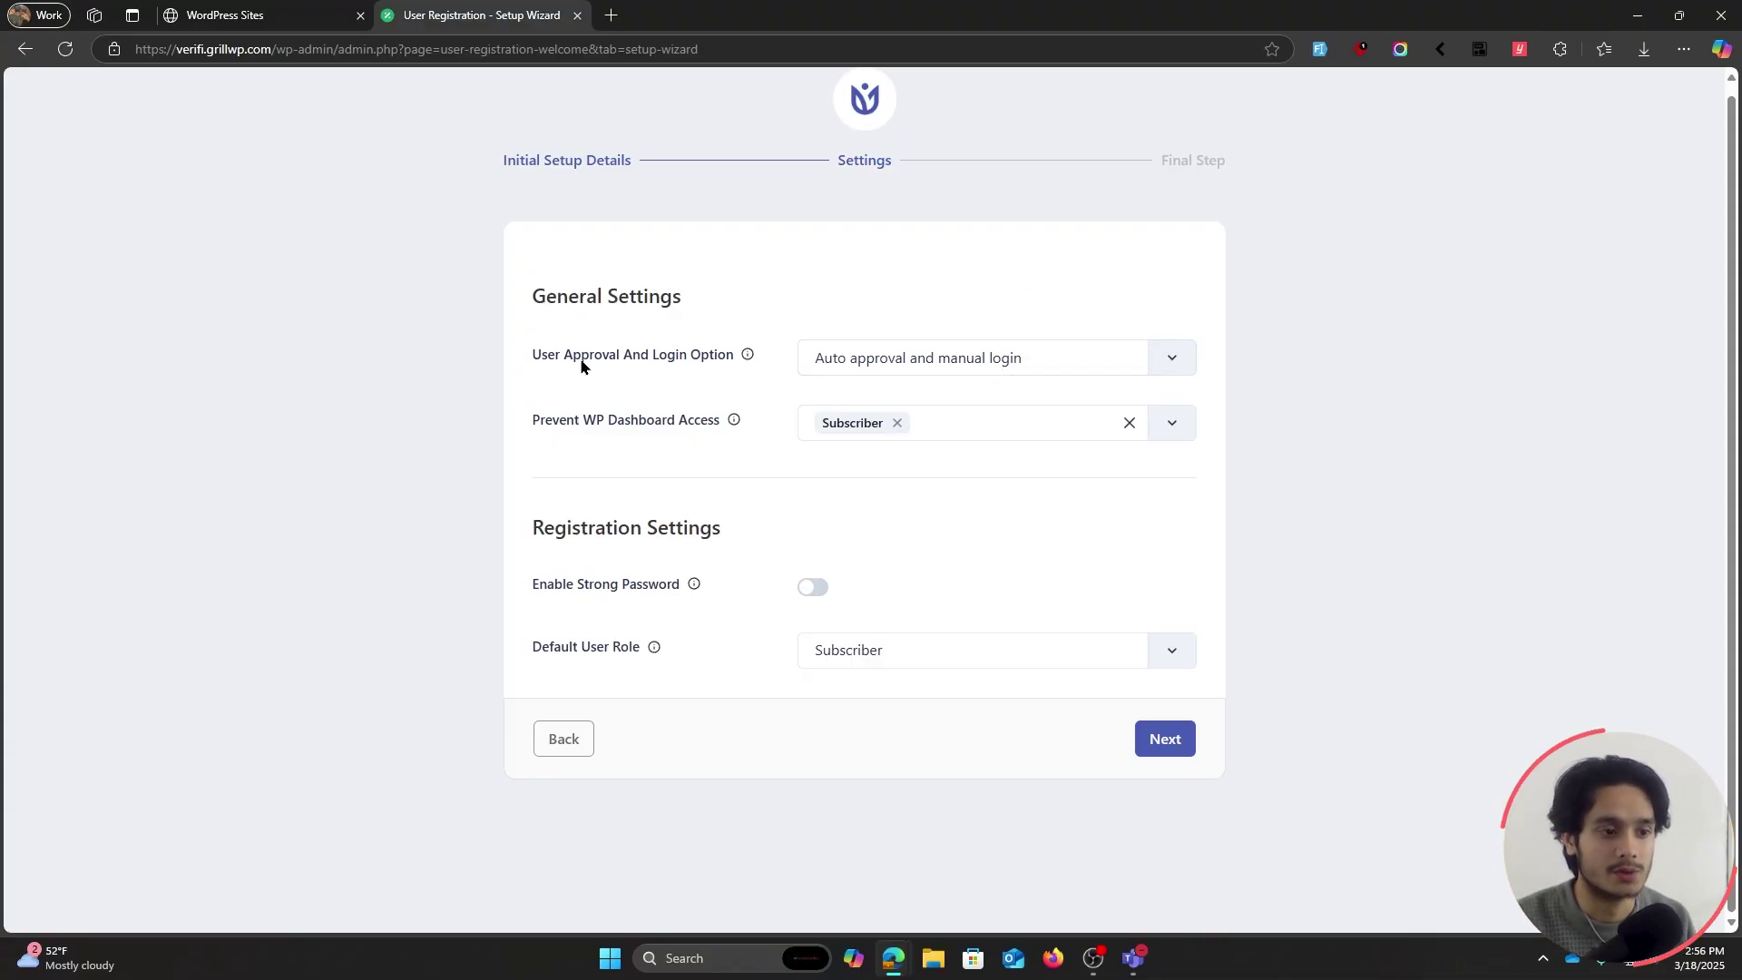
{"action": "left_click", "coordinate": [1168, 368]}
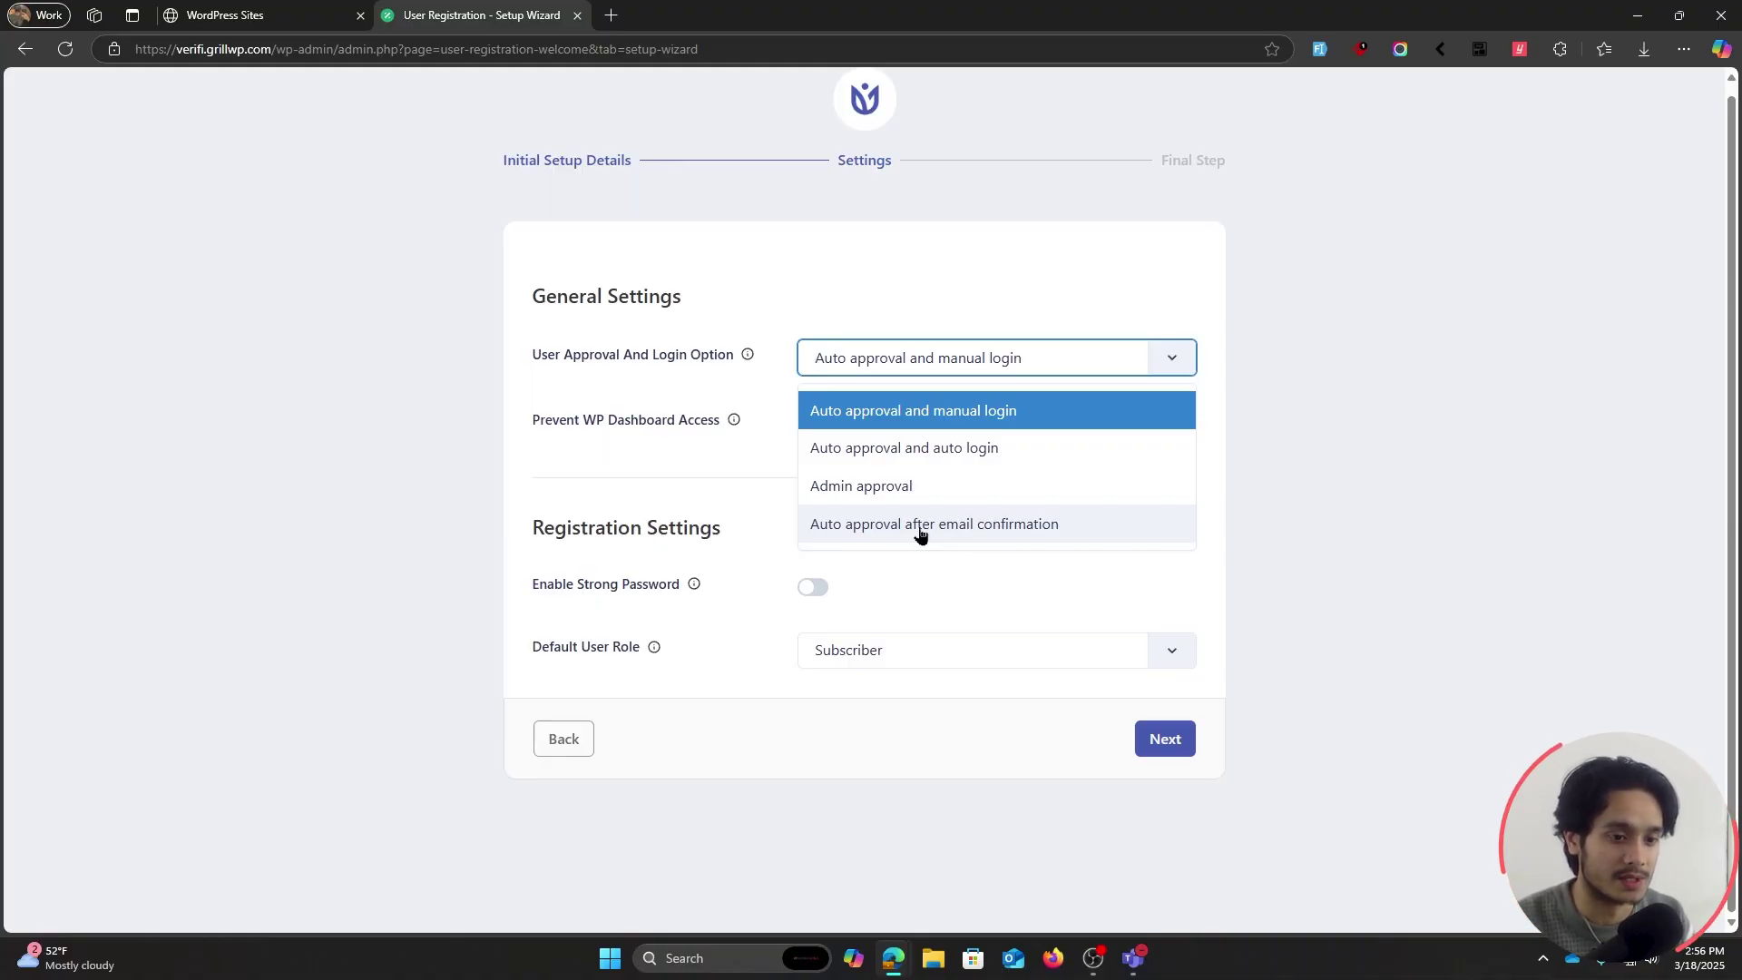
{"action": "left_click", "coordinate": [1084, 526]}
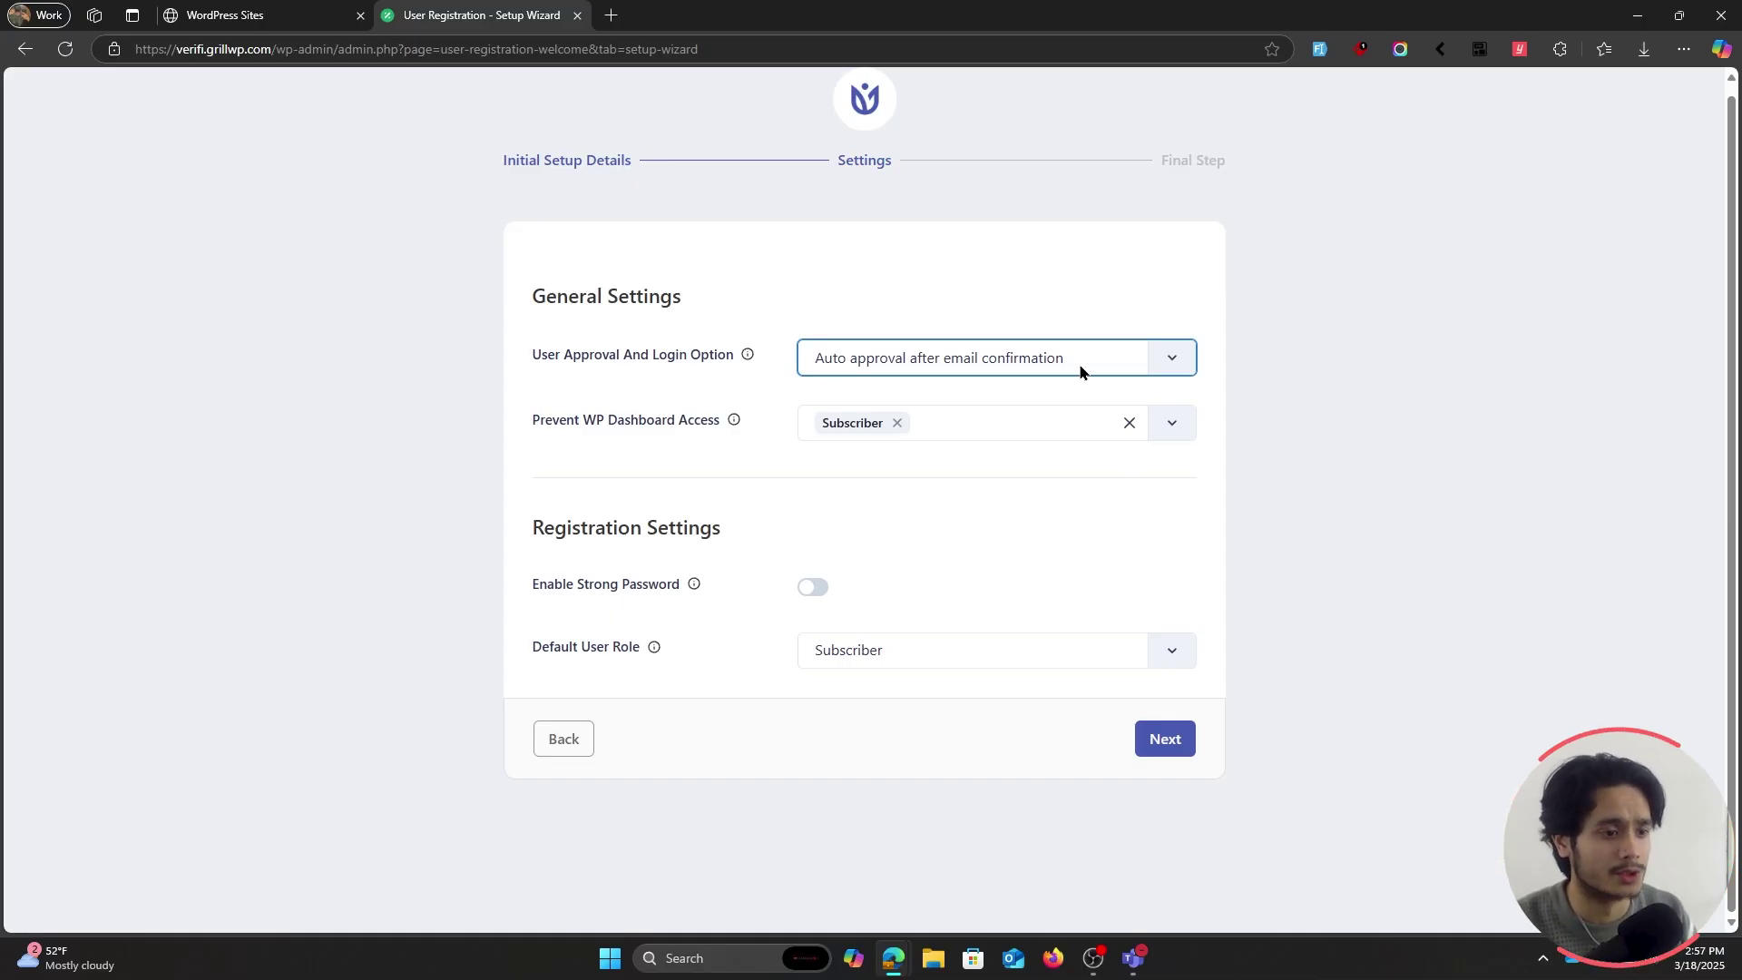
{"action": "left_click", "coordinate": [606, 644]}
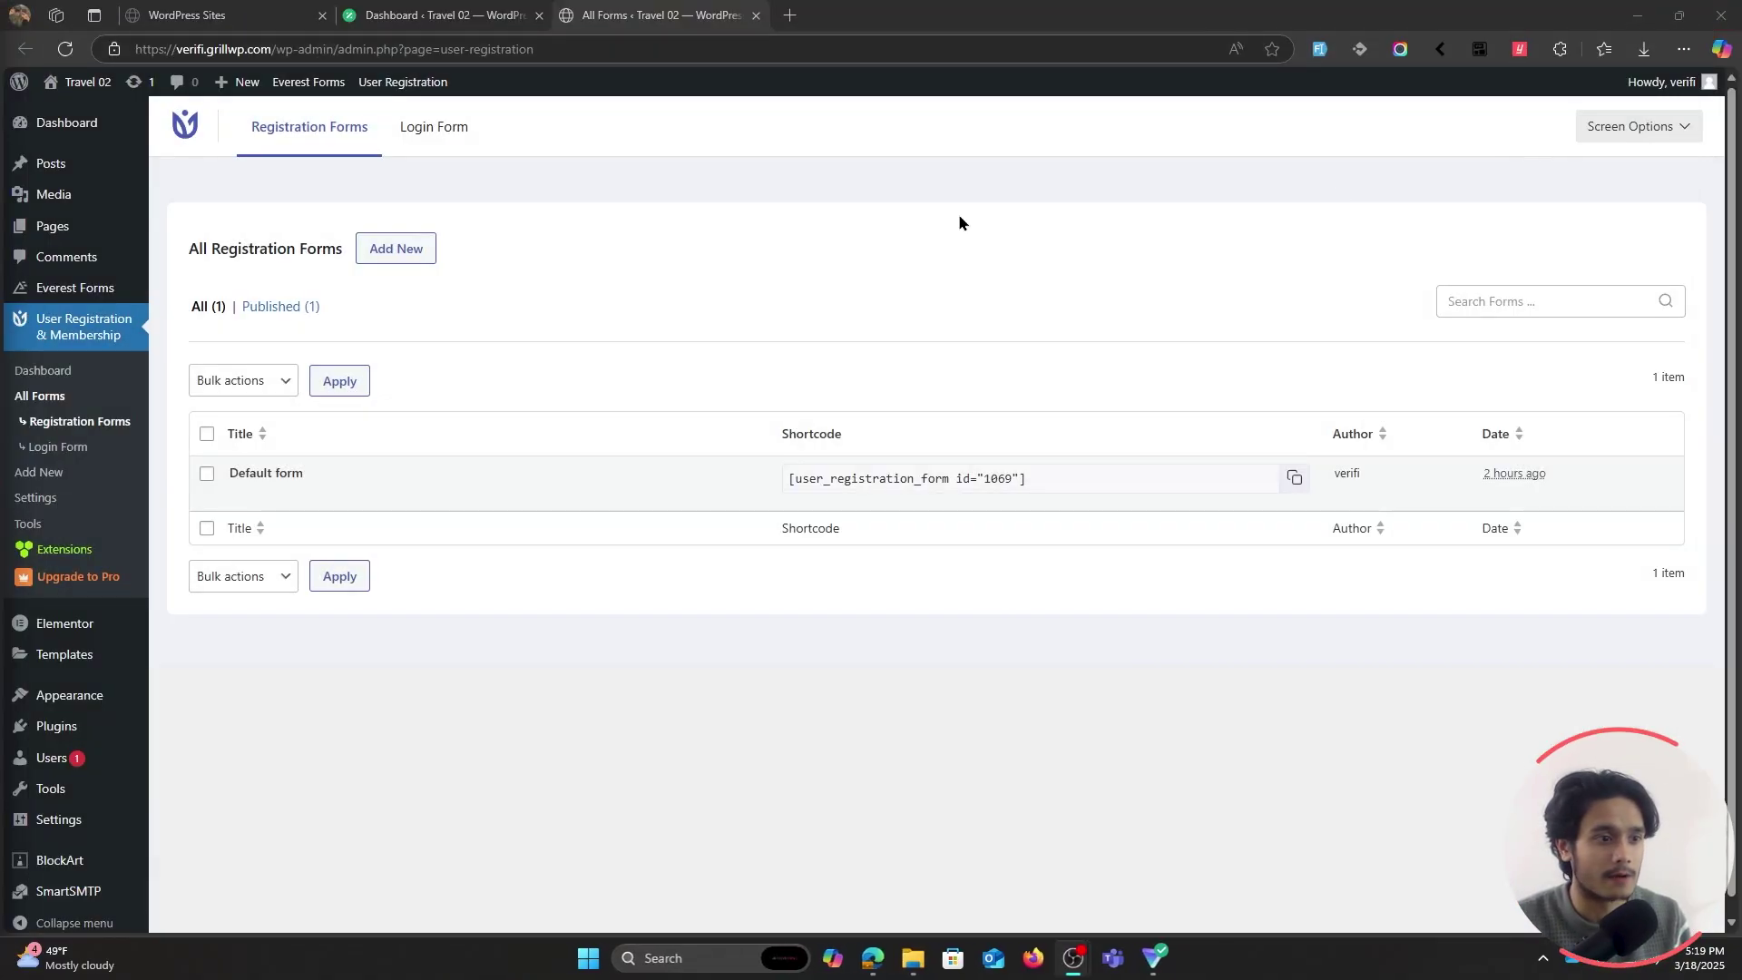
Edit the Default form and expand User Approval And Login Option in its General settings
{"action": "left_click", "coordinate": [960, 223]}
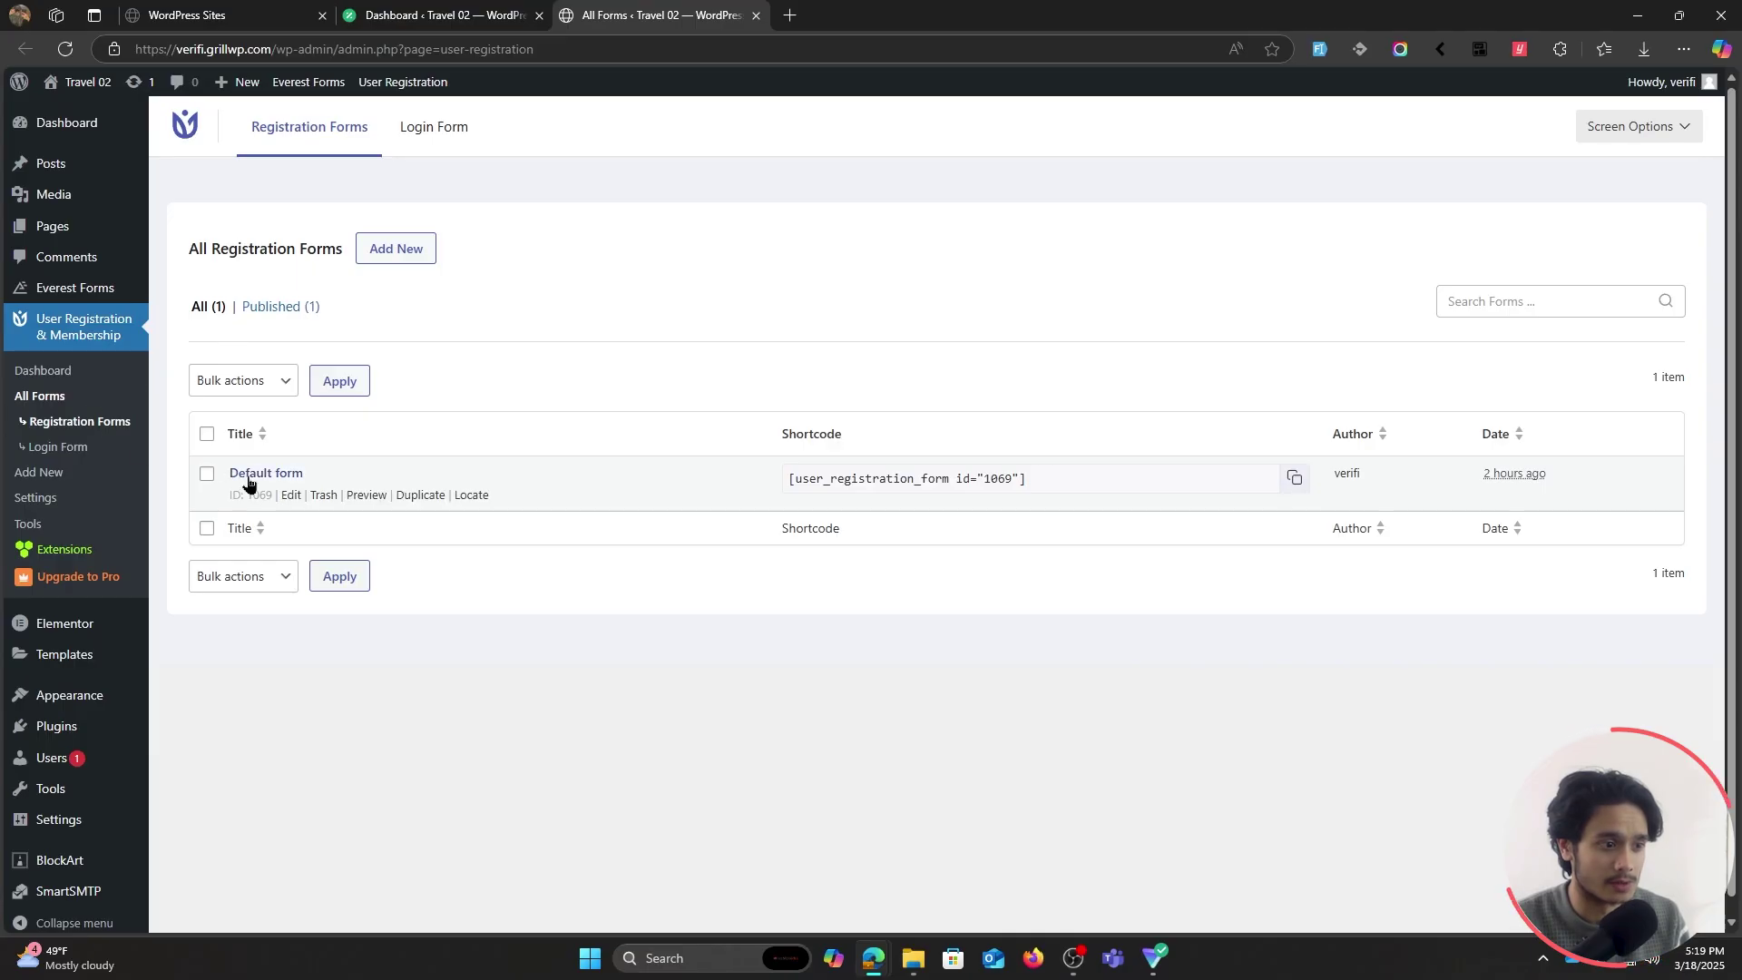
{"action": "left_click", "coordinate": [291, 496]}
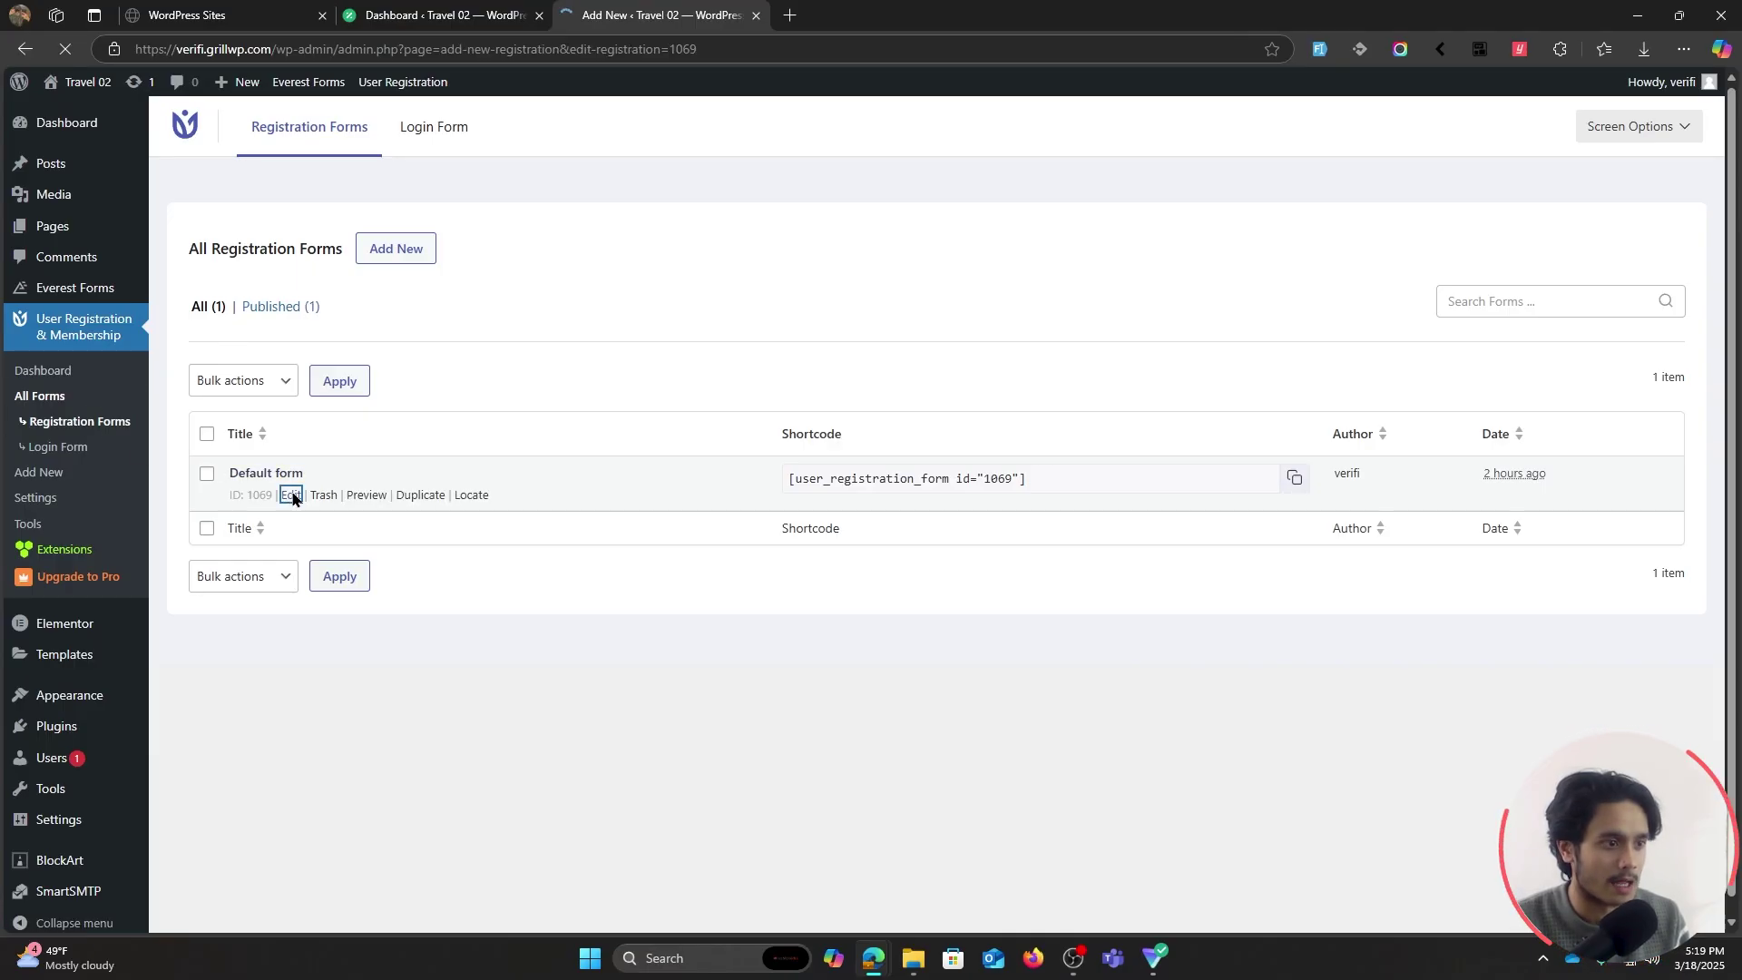
{"action": "left_click", "coordinate": [447, 173]}
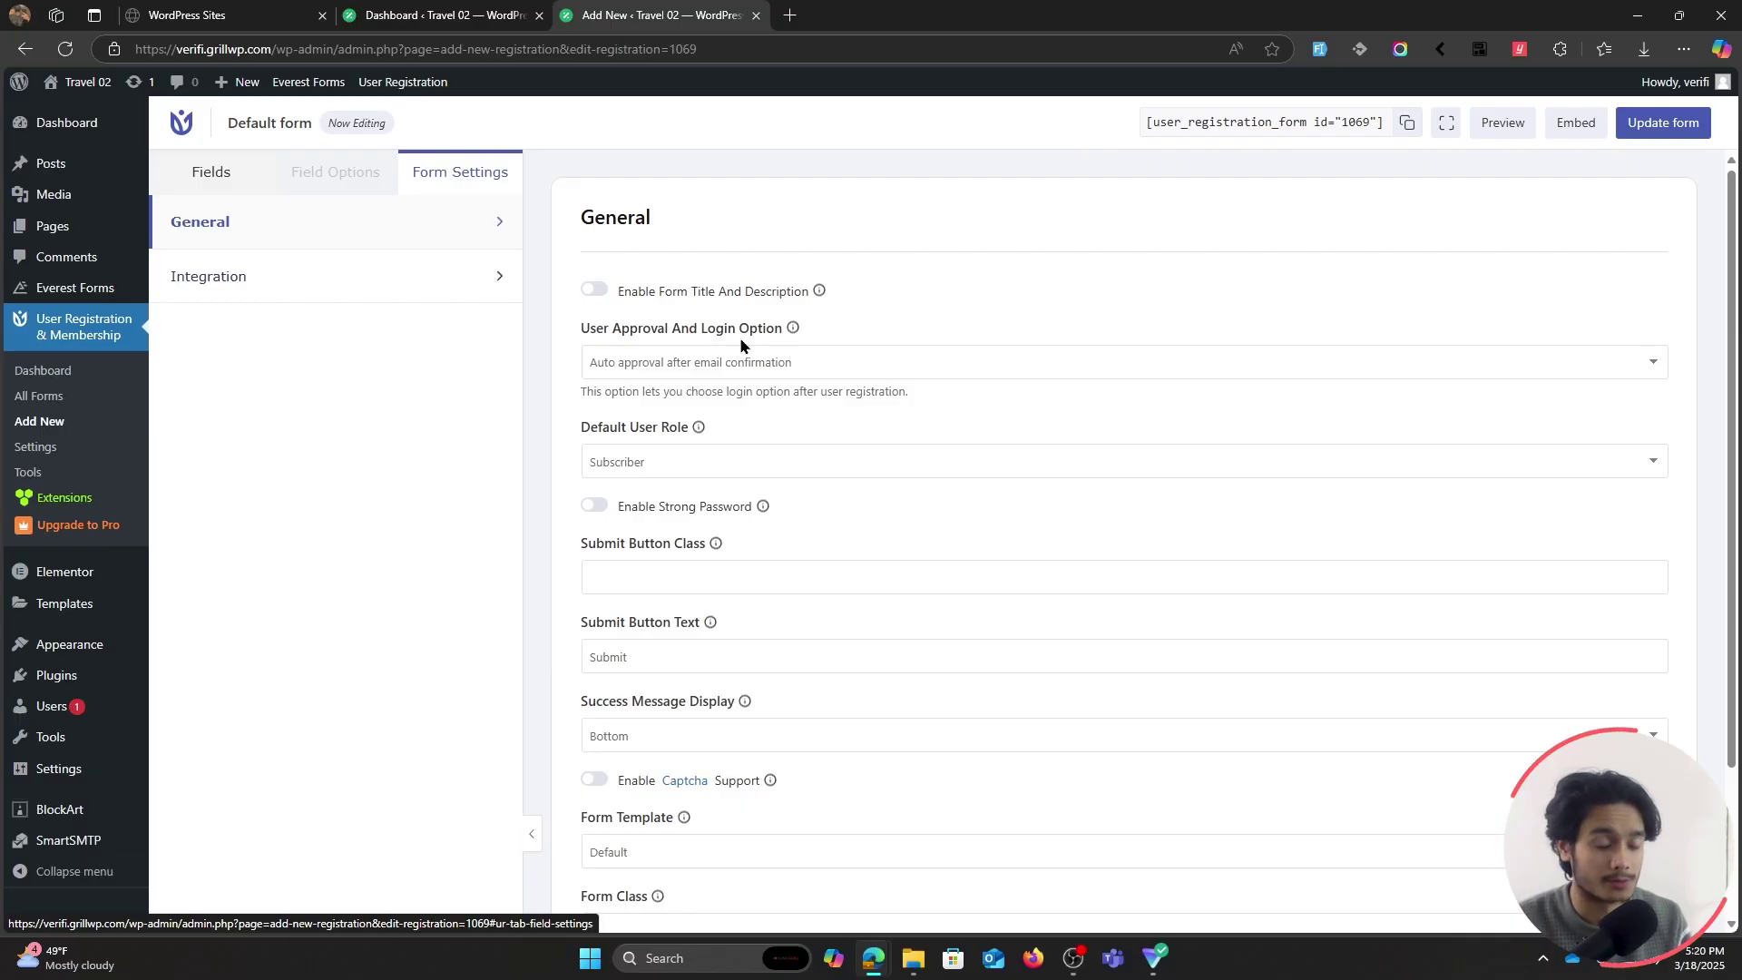
{"action": "left_click", "coordinate": [725, 363]}
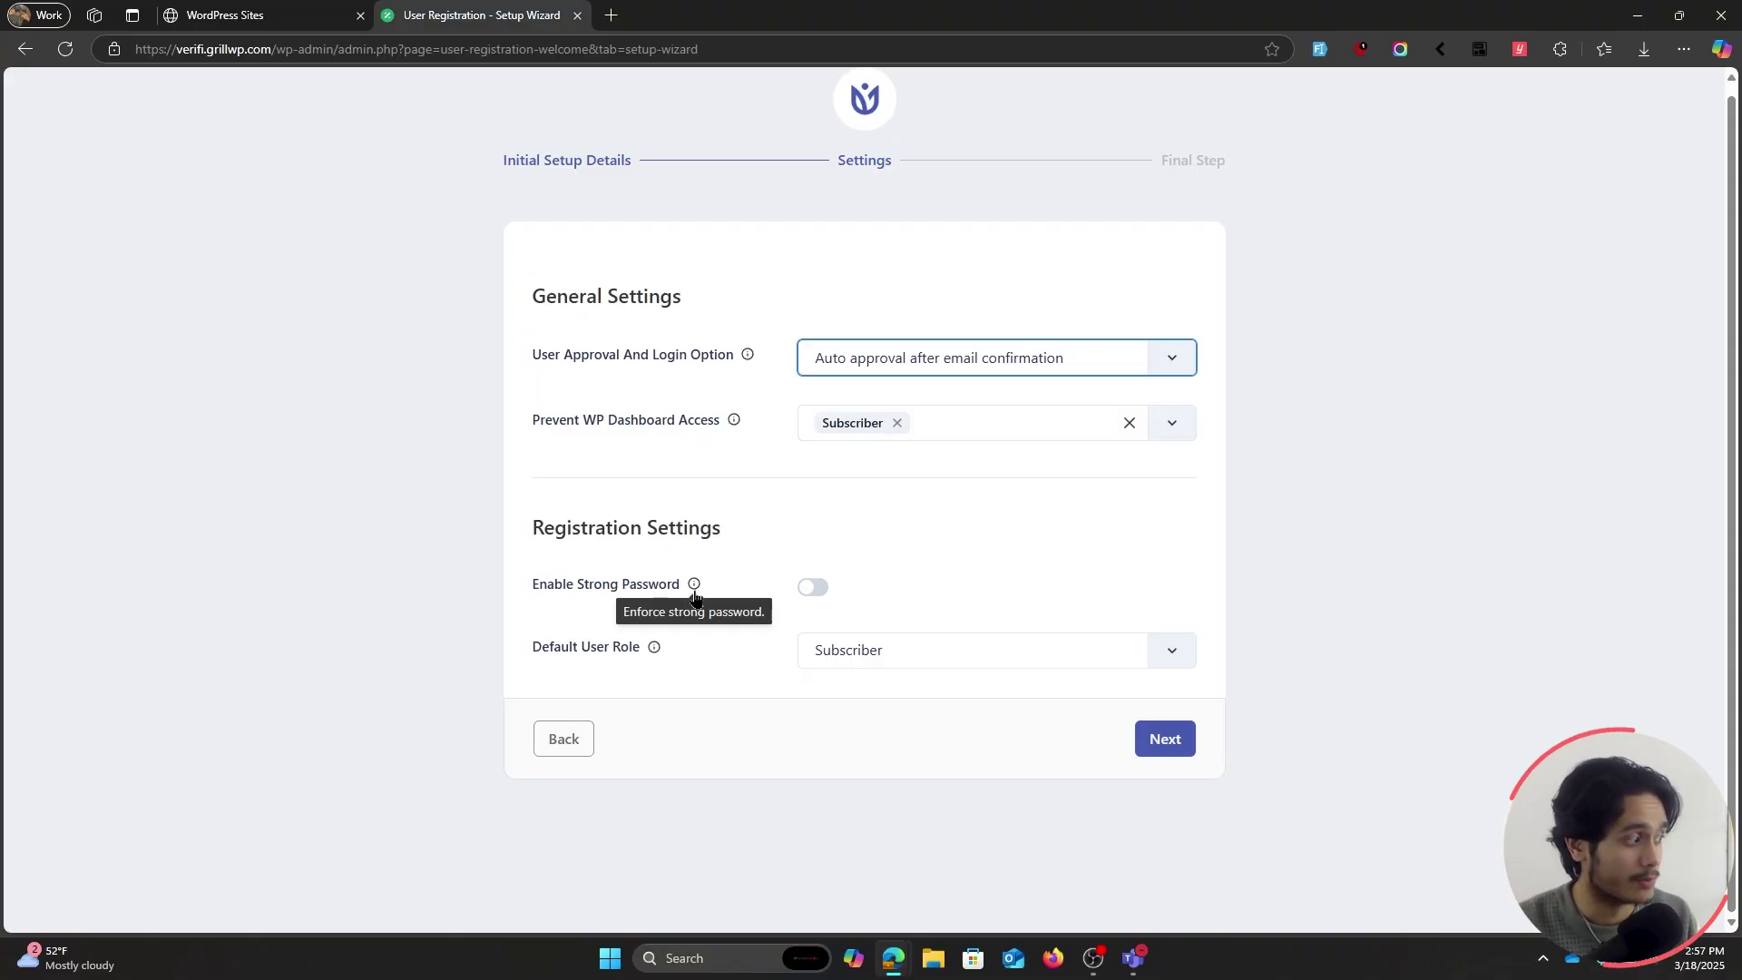
Leave Enable Strong Password off, keep Subscriber as default role, and proceed to the final step
{"action": "left_click", "coordinate": [811, 591]}
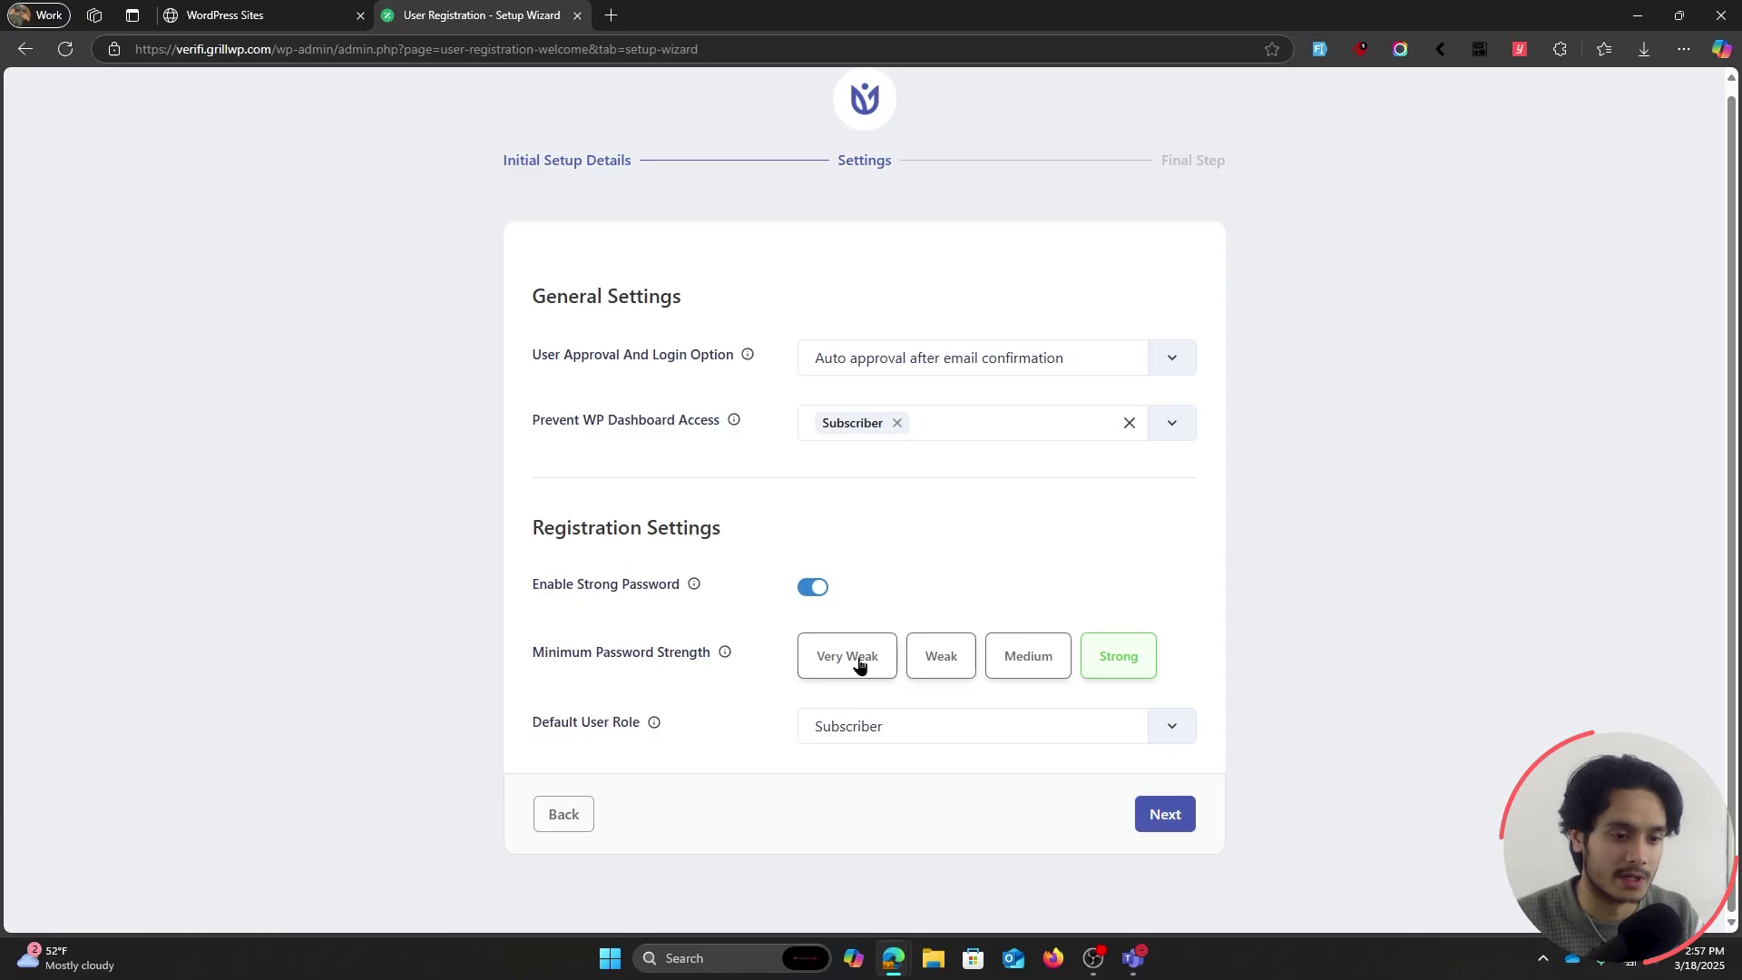
{"action": "left_click", "coordinate": [816, 589]}
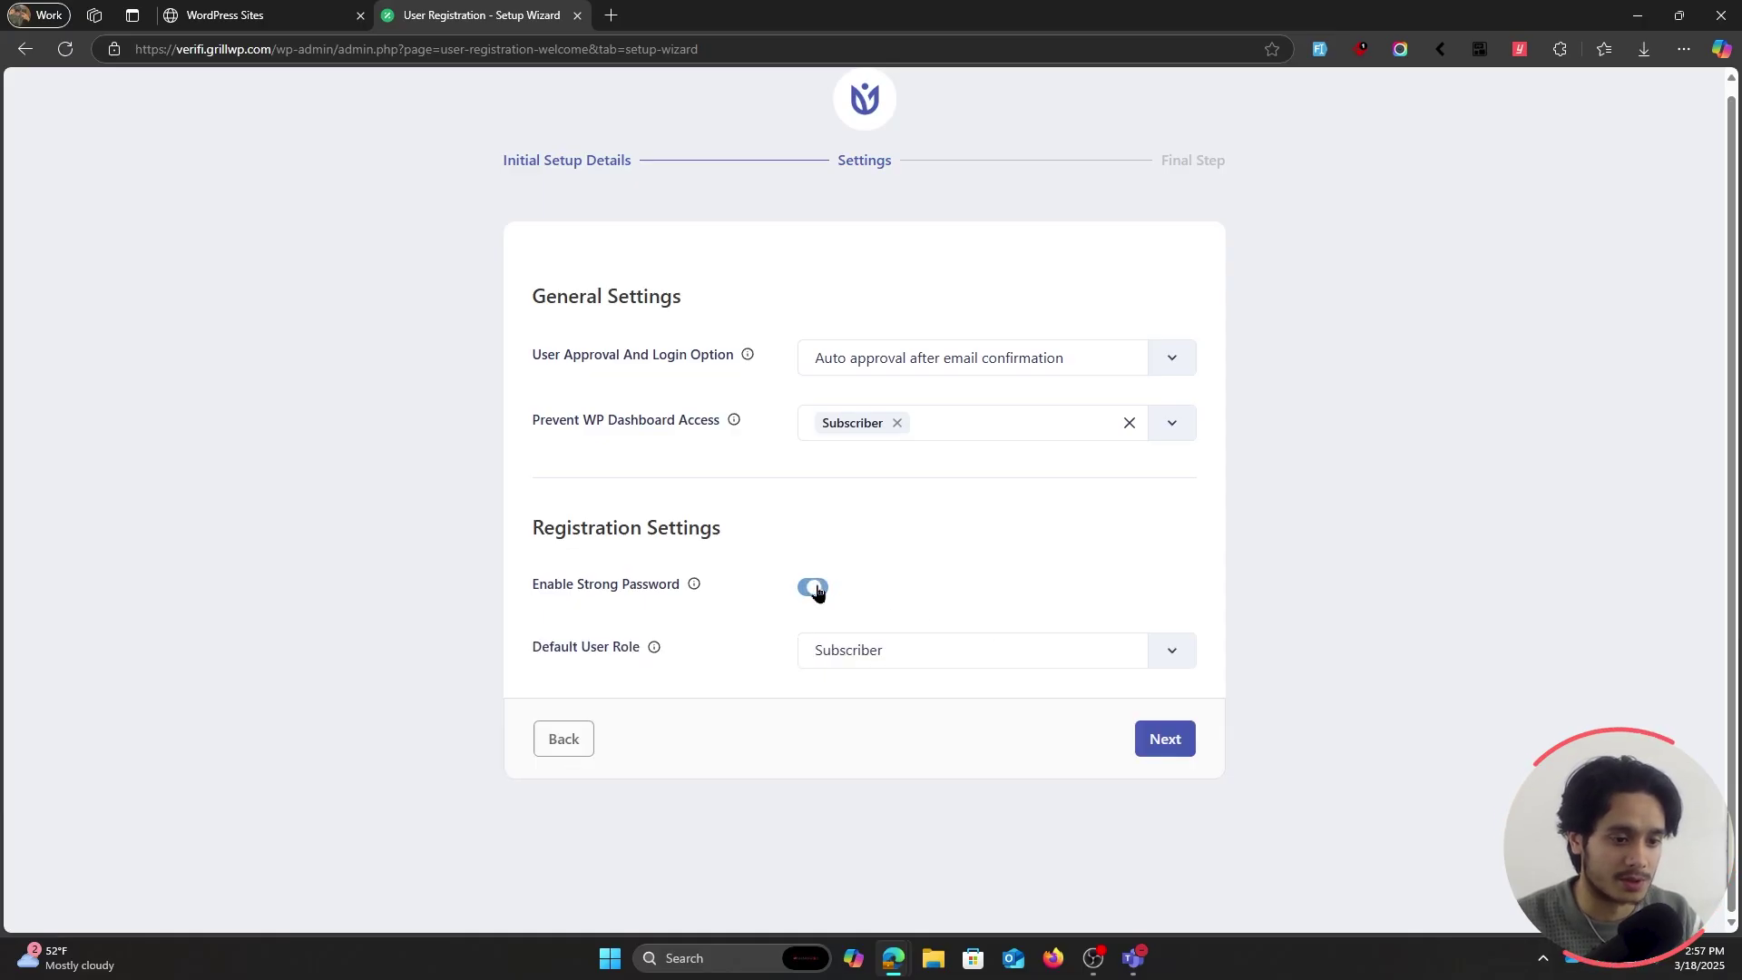
{"action": "left_click", "coordinate": [880, 657]}
{"action": "left_click", "coordinate": [879, 654]}
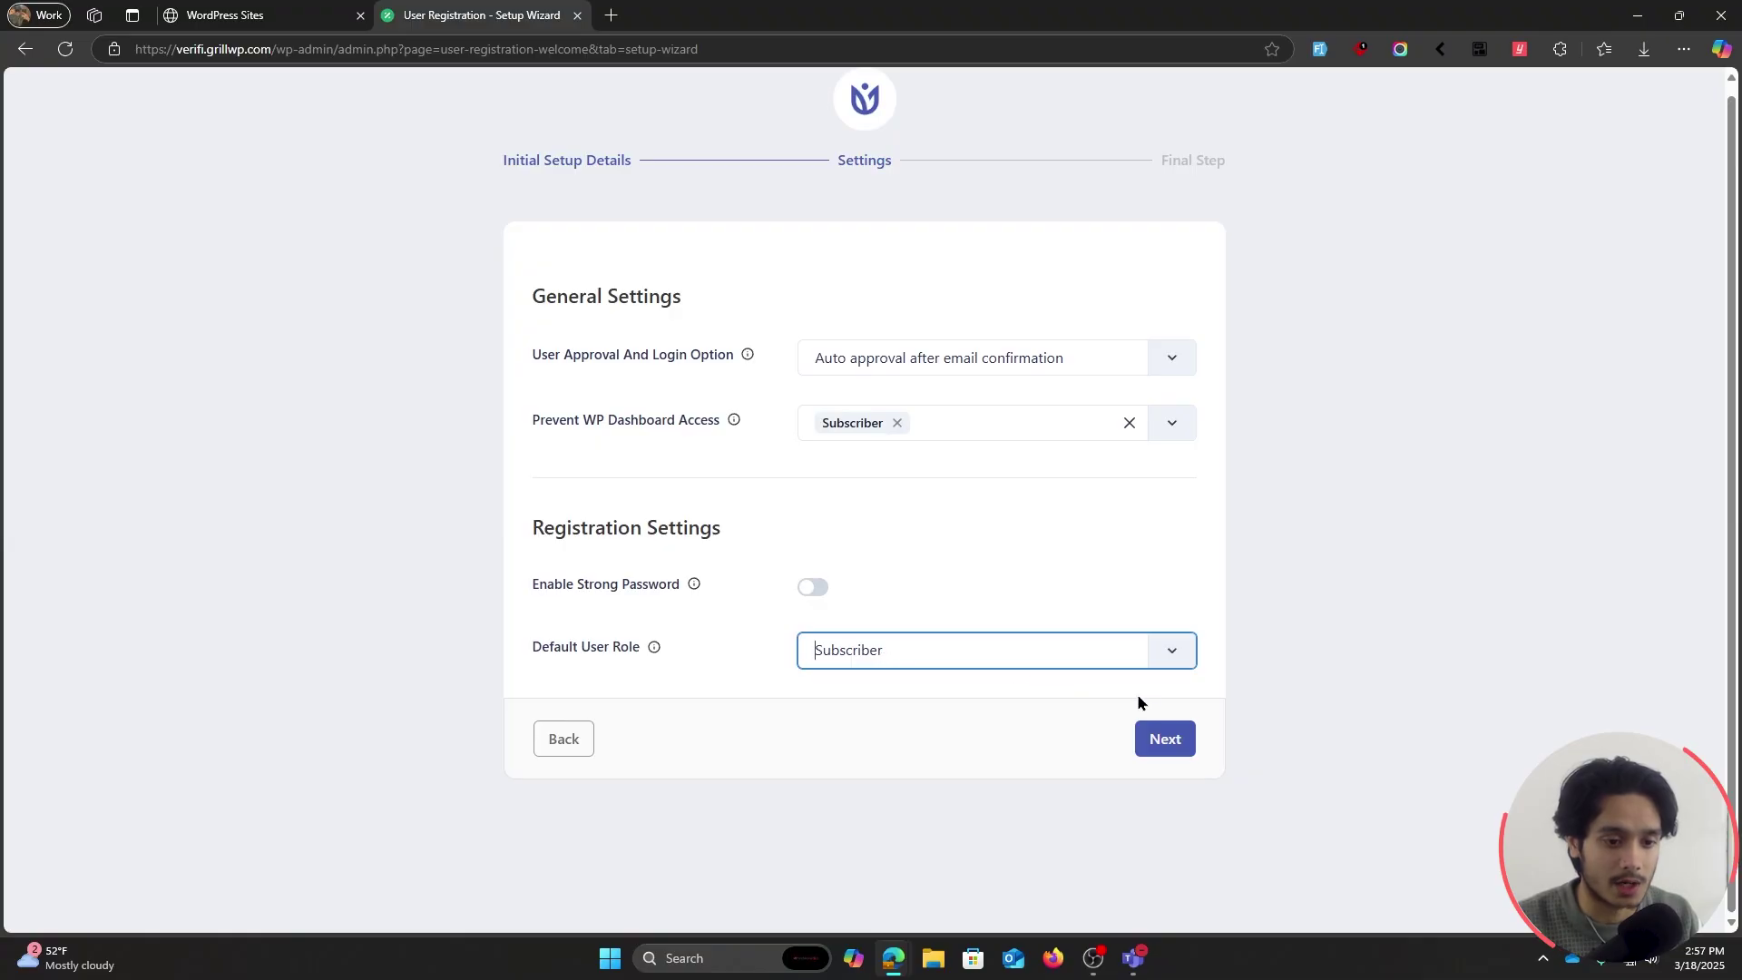
{"action": "left_click", "coordinate": [1163, 738]}
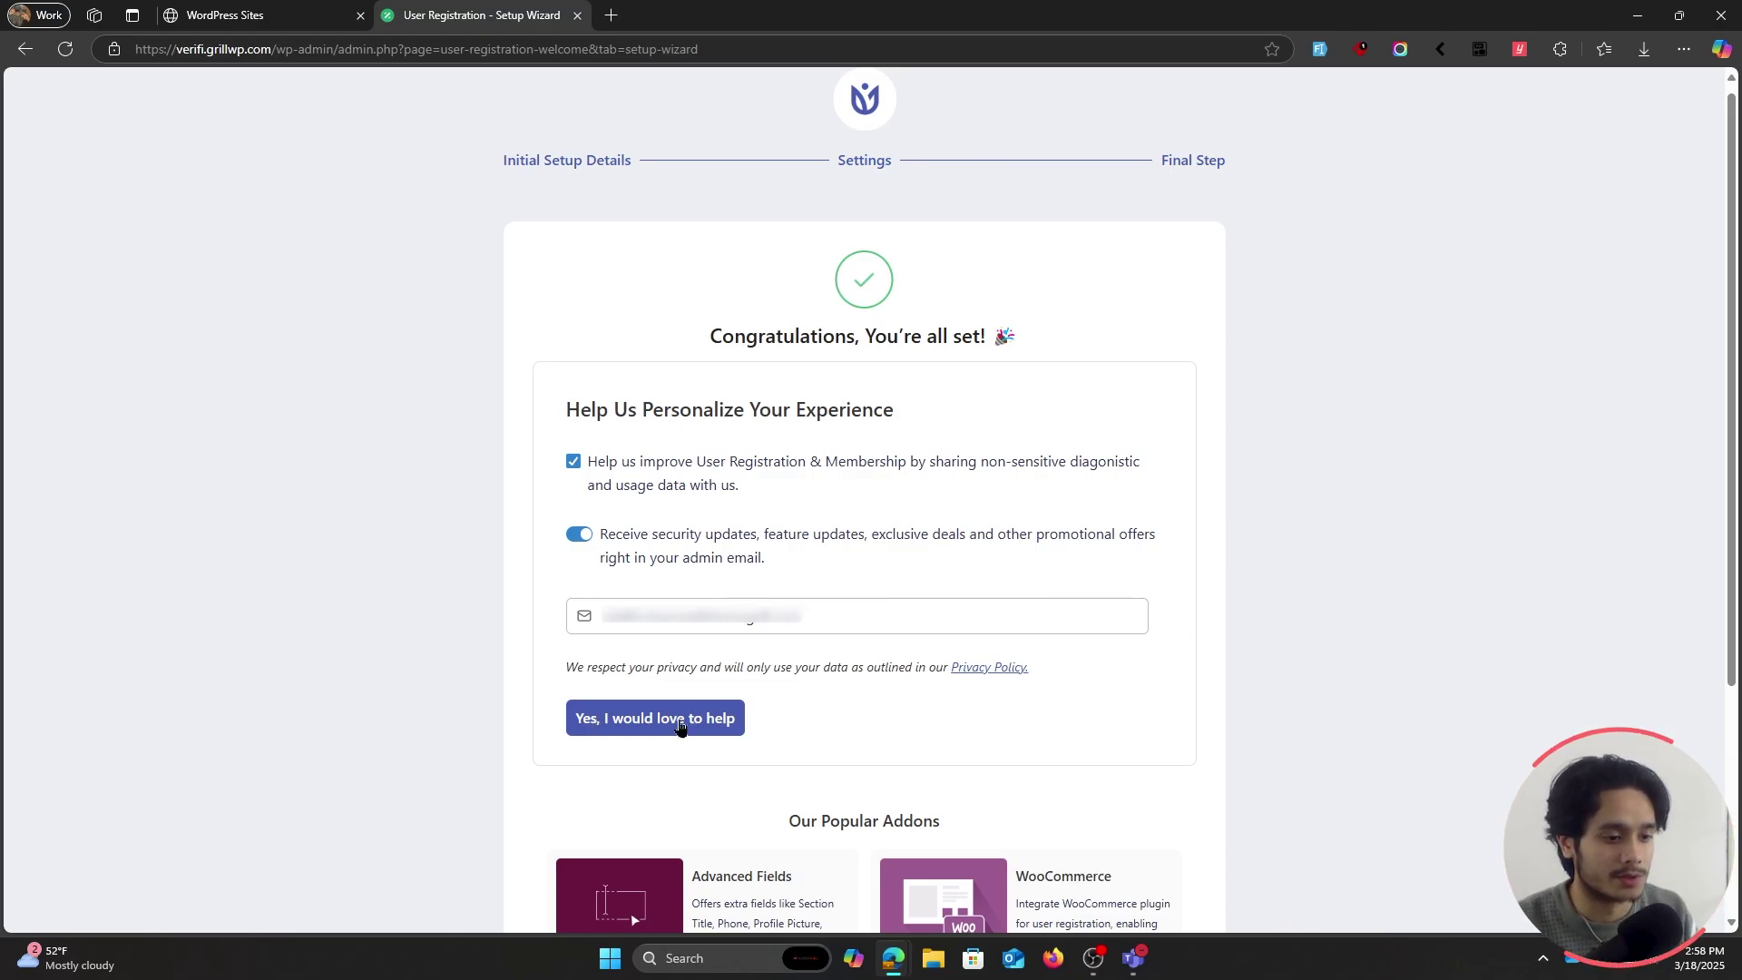
Open View Registration Page from the completion screen to see the live form
{"action": "scroll", "coordinate": [668, 735], "scroll_direction": "down", "scroll_amount": 3}
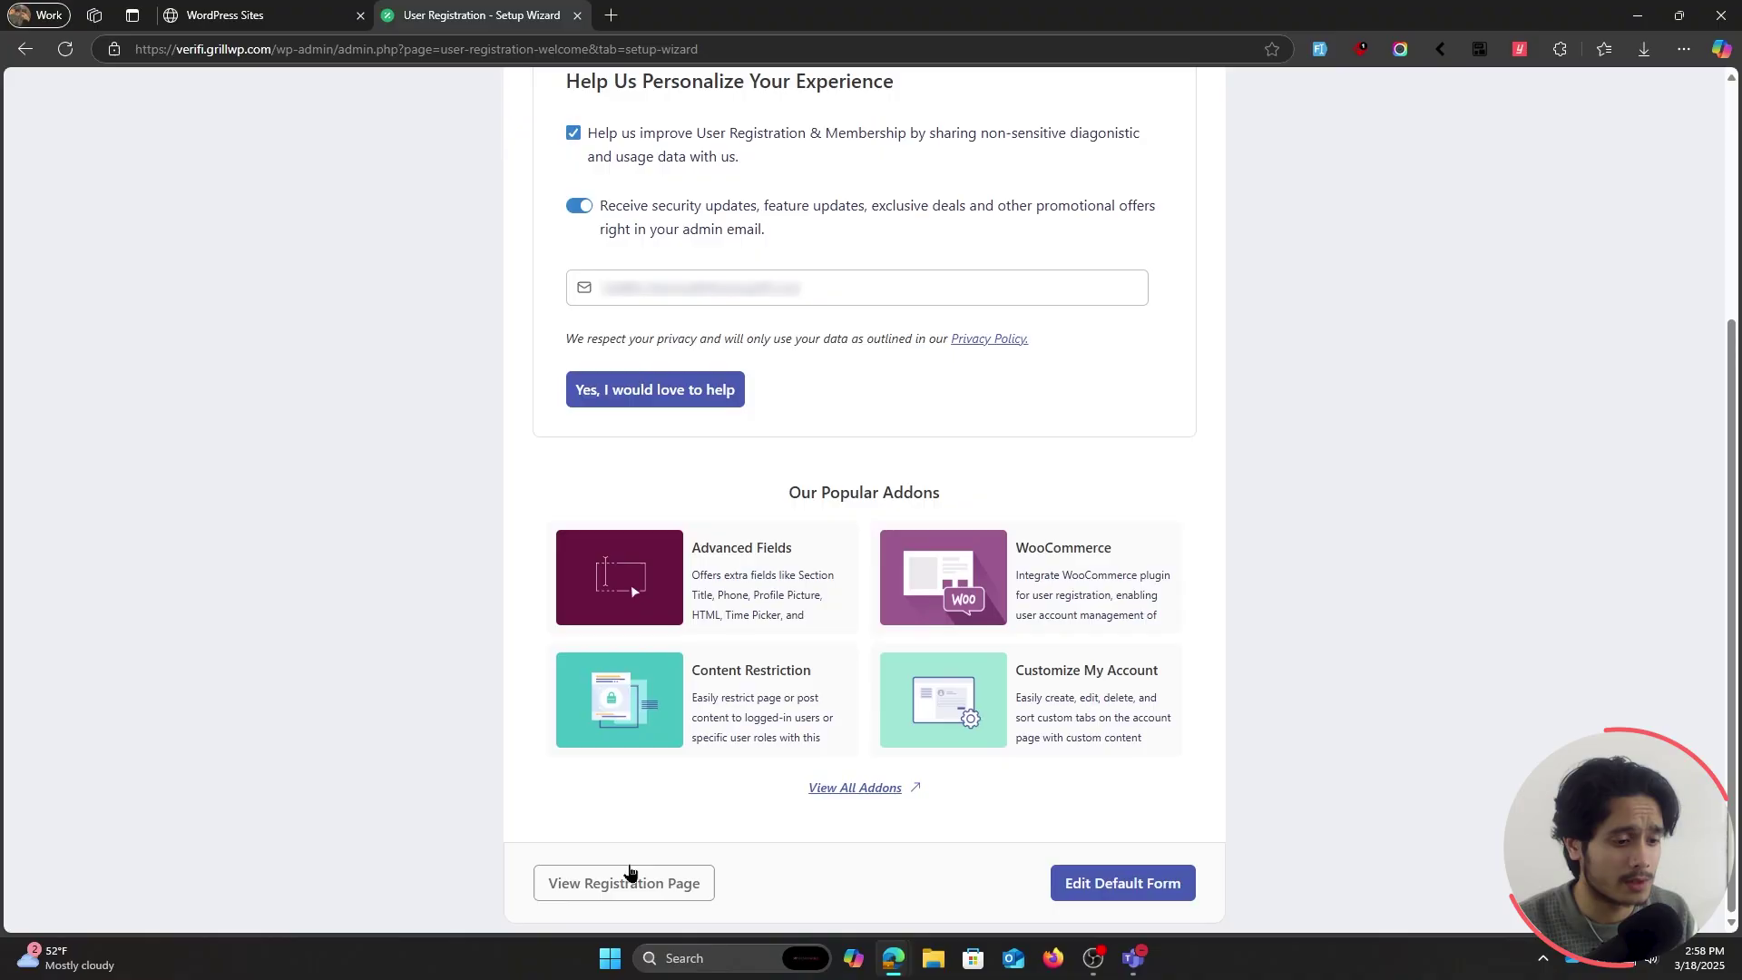
{"action": "left_click", "coordinate": [630, 885]}
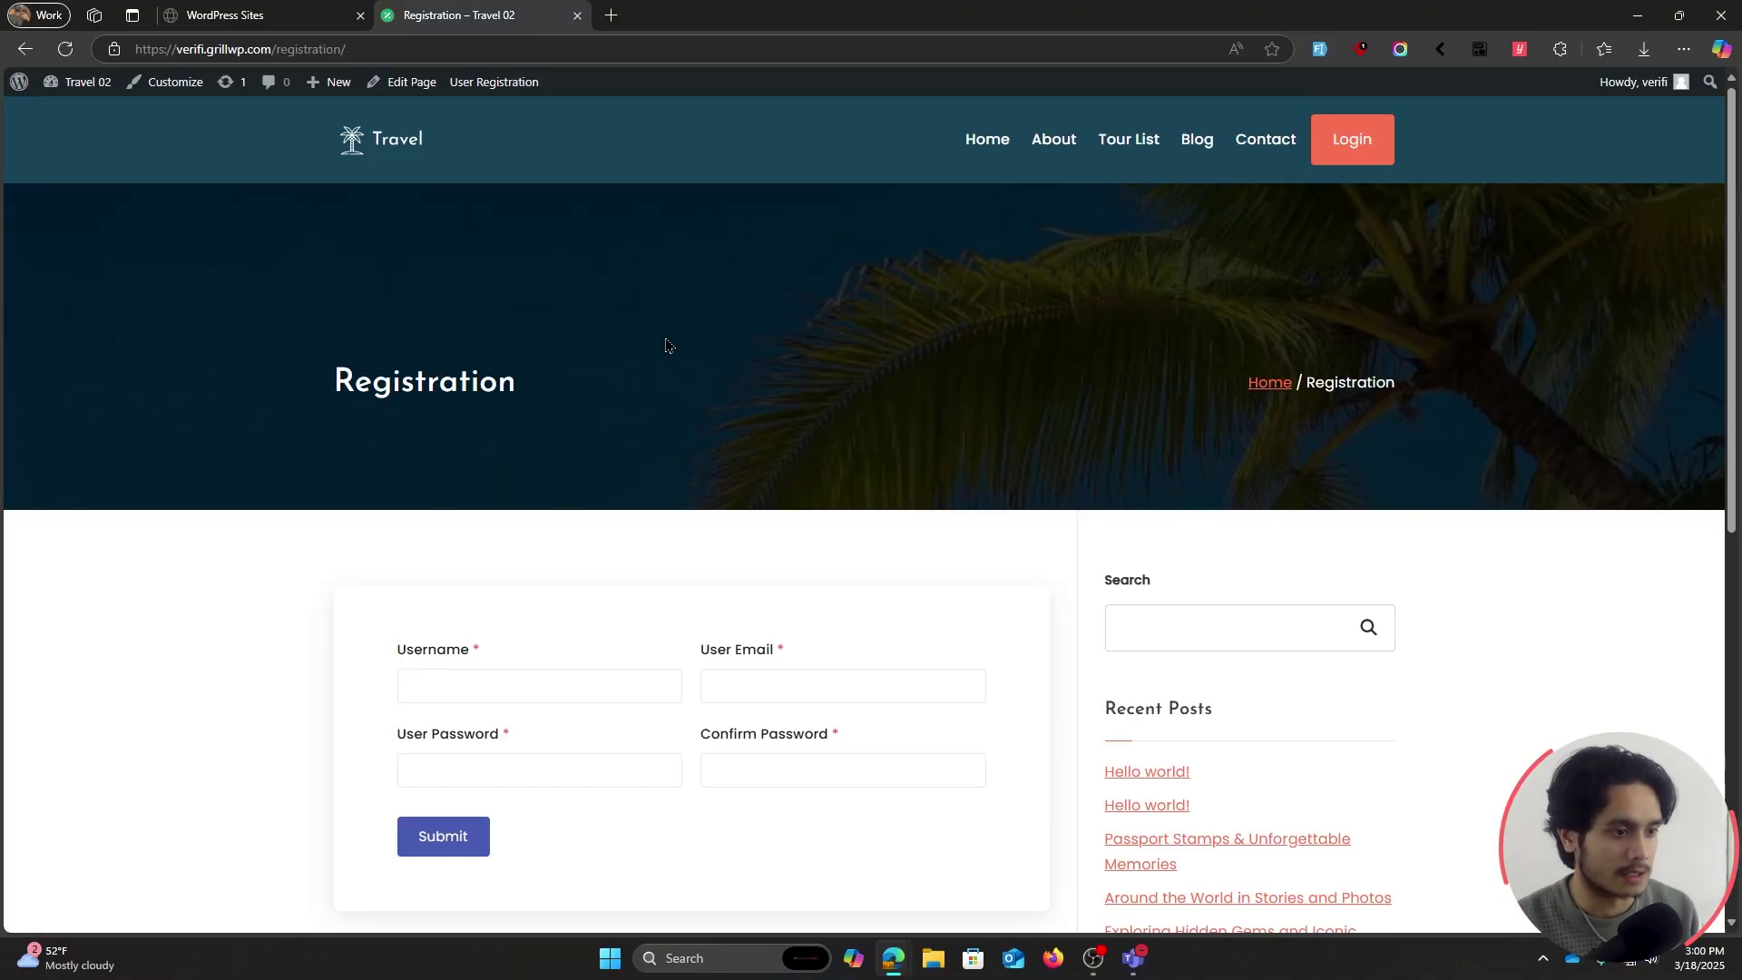
{"action": "scroll", "coordinate": [666, 345], "scroll_direction": "down", "scroll_amount": 2}
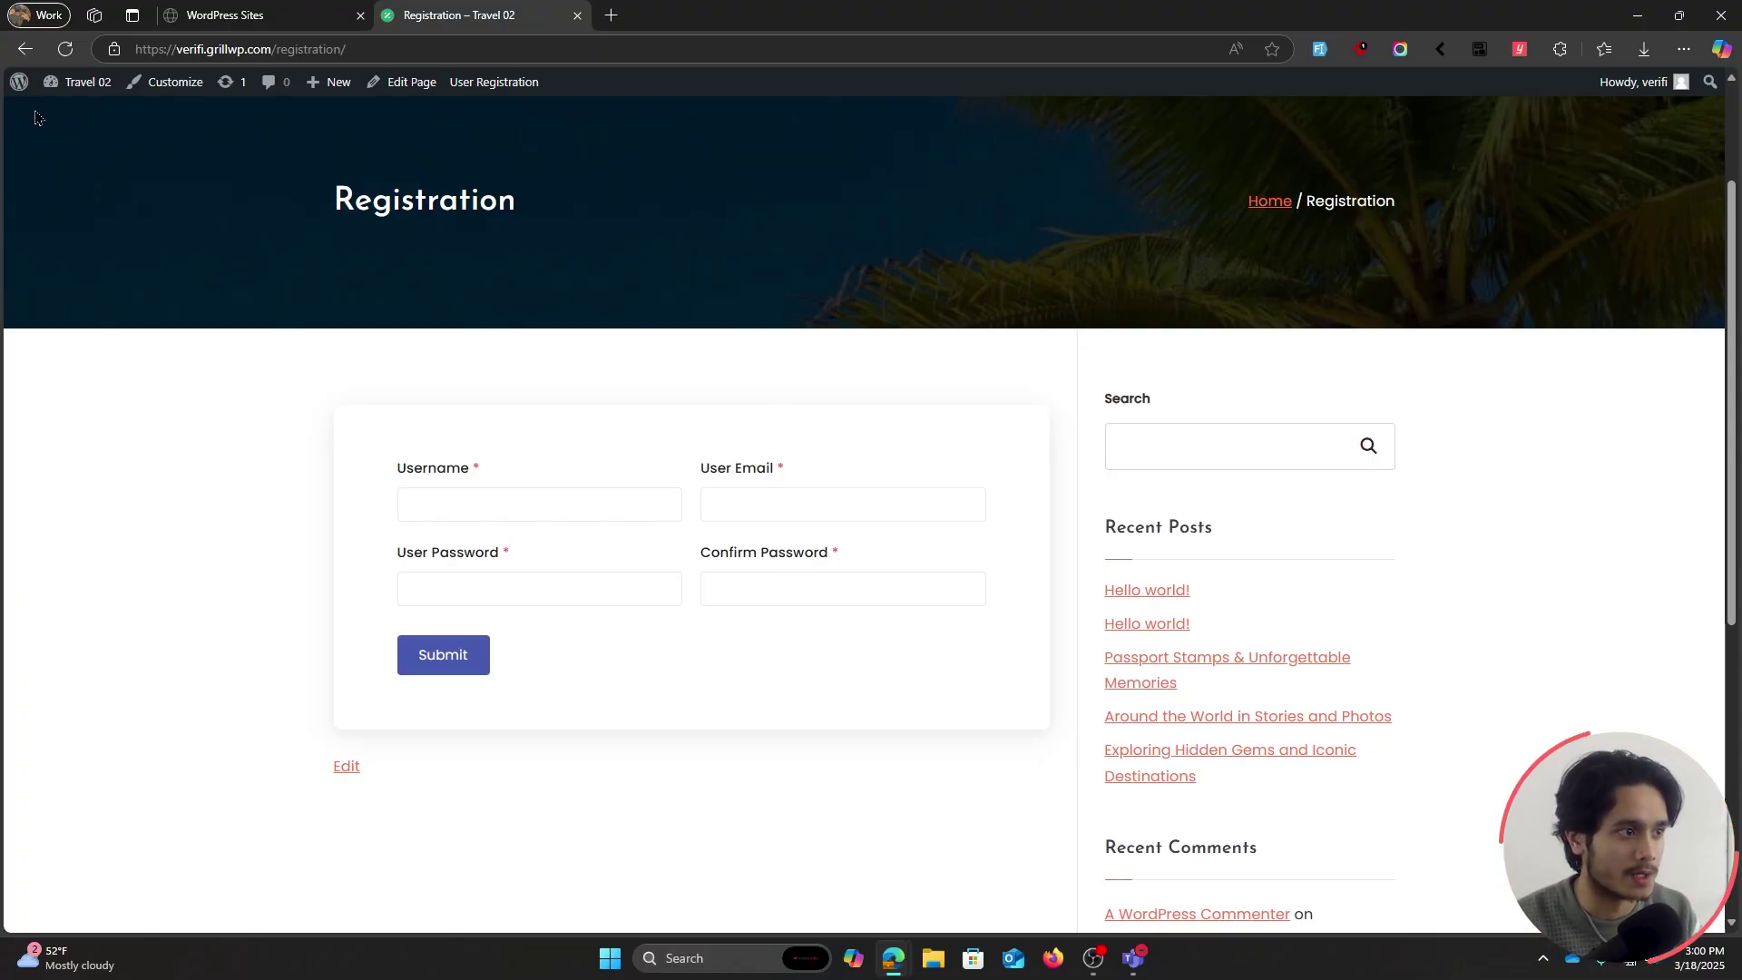
Return to the admin and open the Default form from All Forms for editing
{"action": "left_click", "coordinate": [18, 83]}
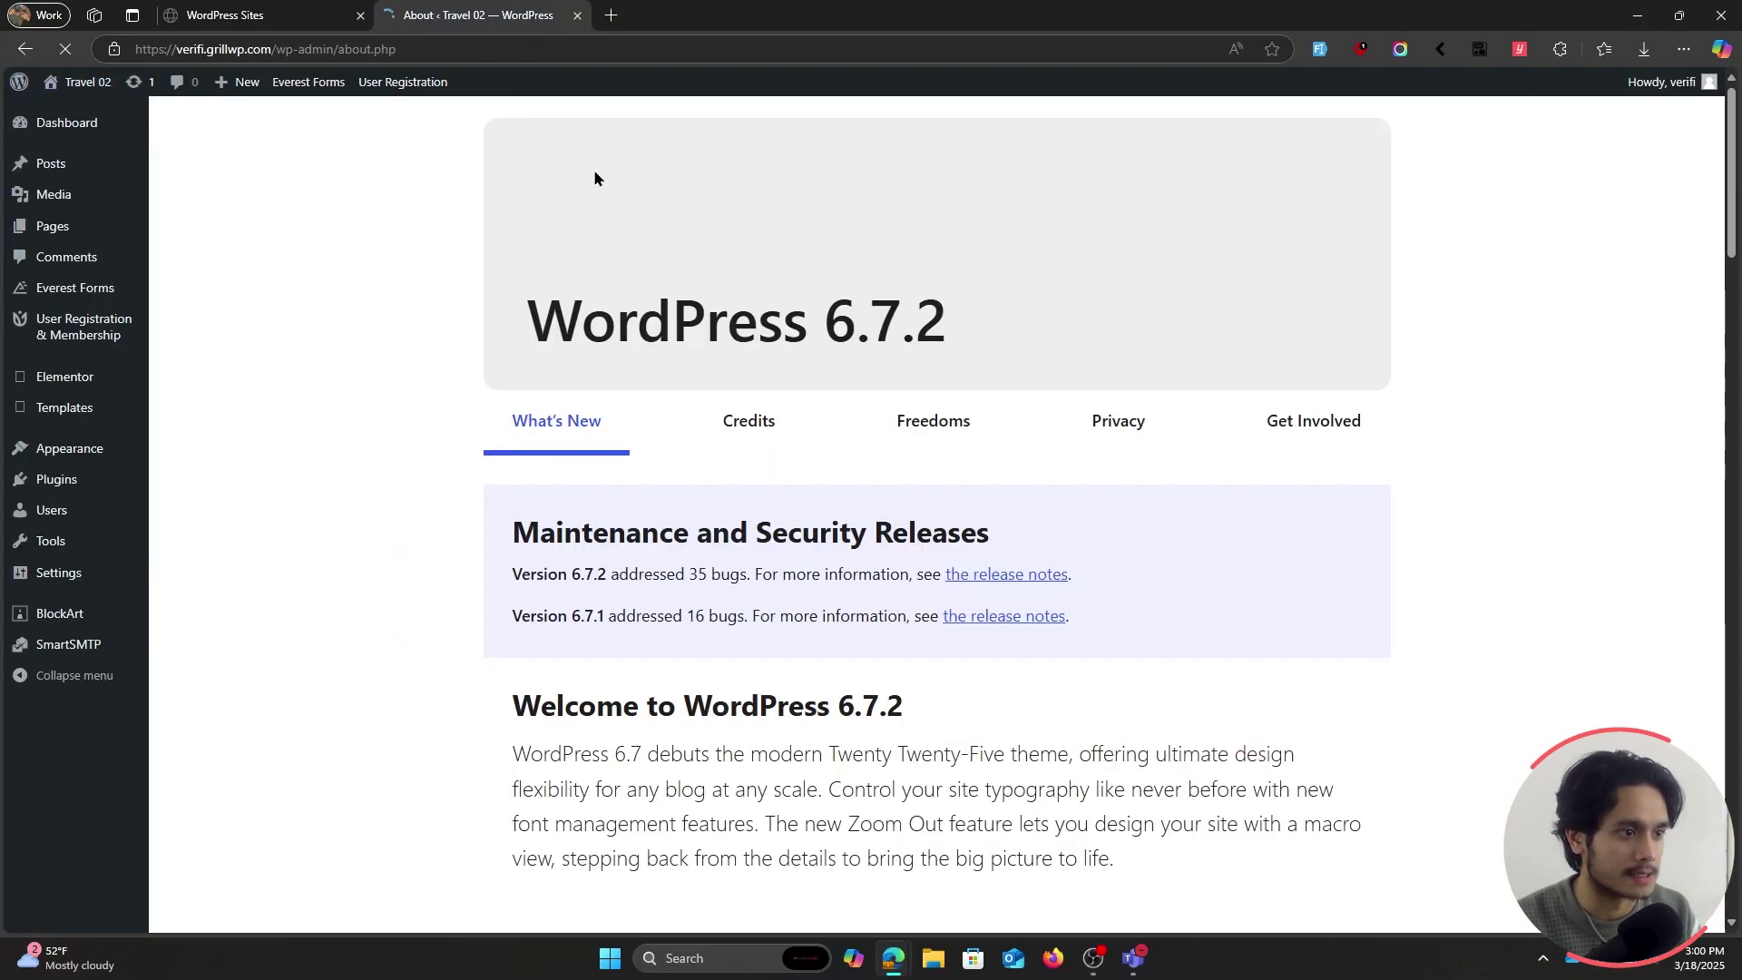
{"action": "mouse_move", "coordinate": [78, 333]}
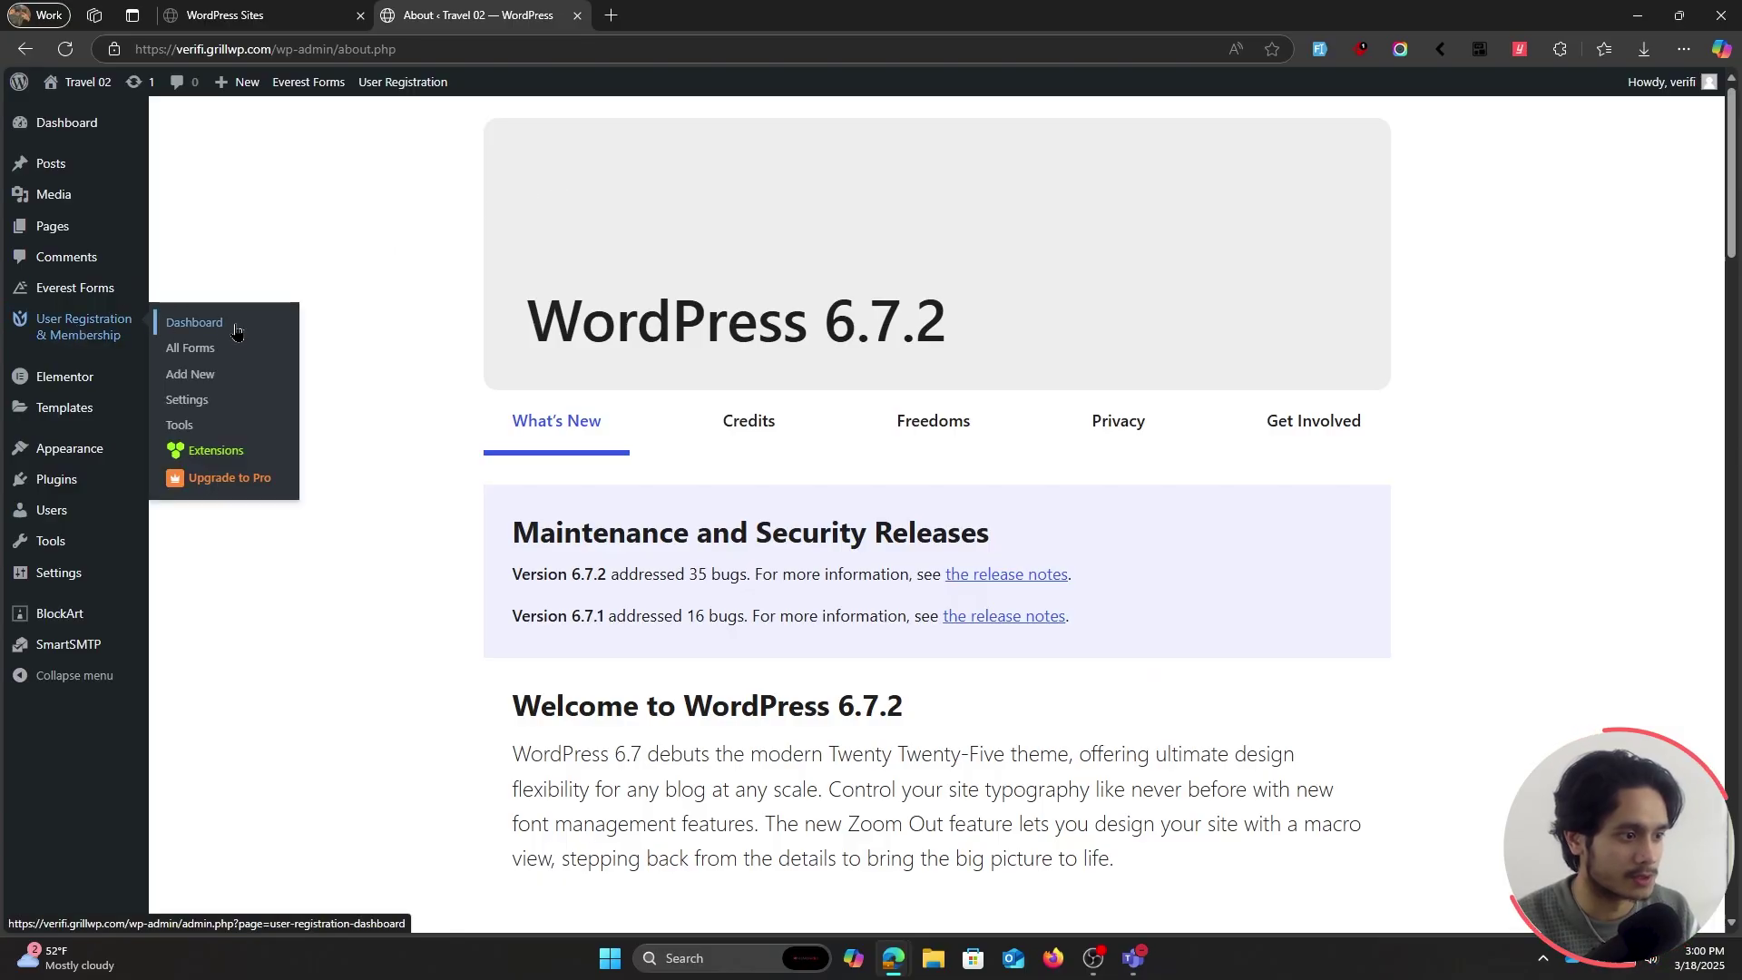
{"action": "left_click", "coordinate": [206, 359]}
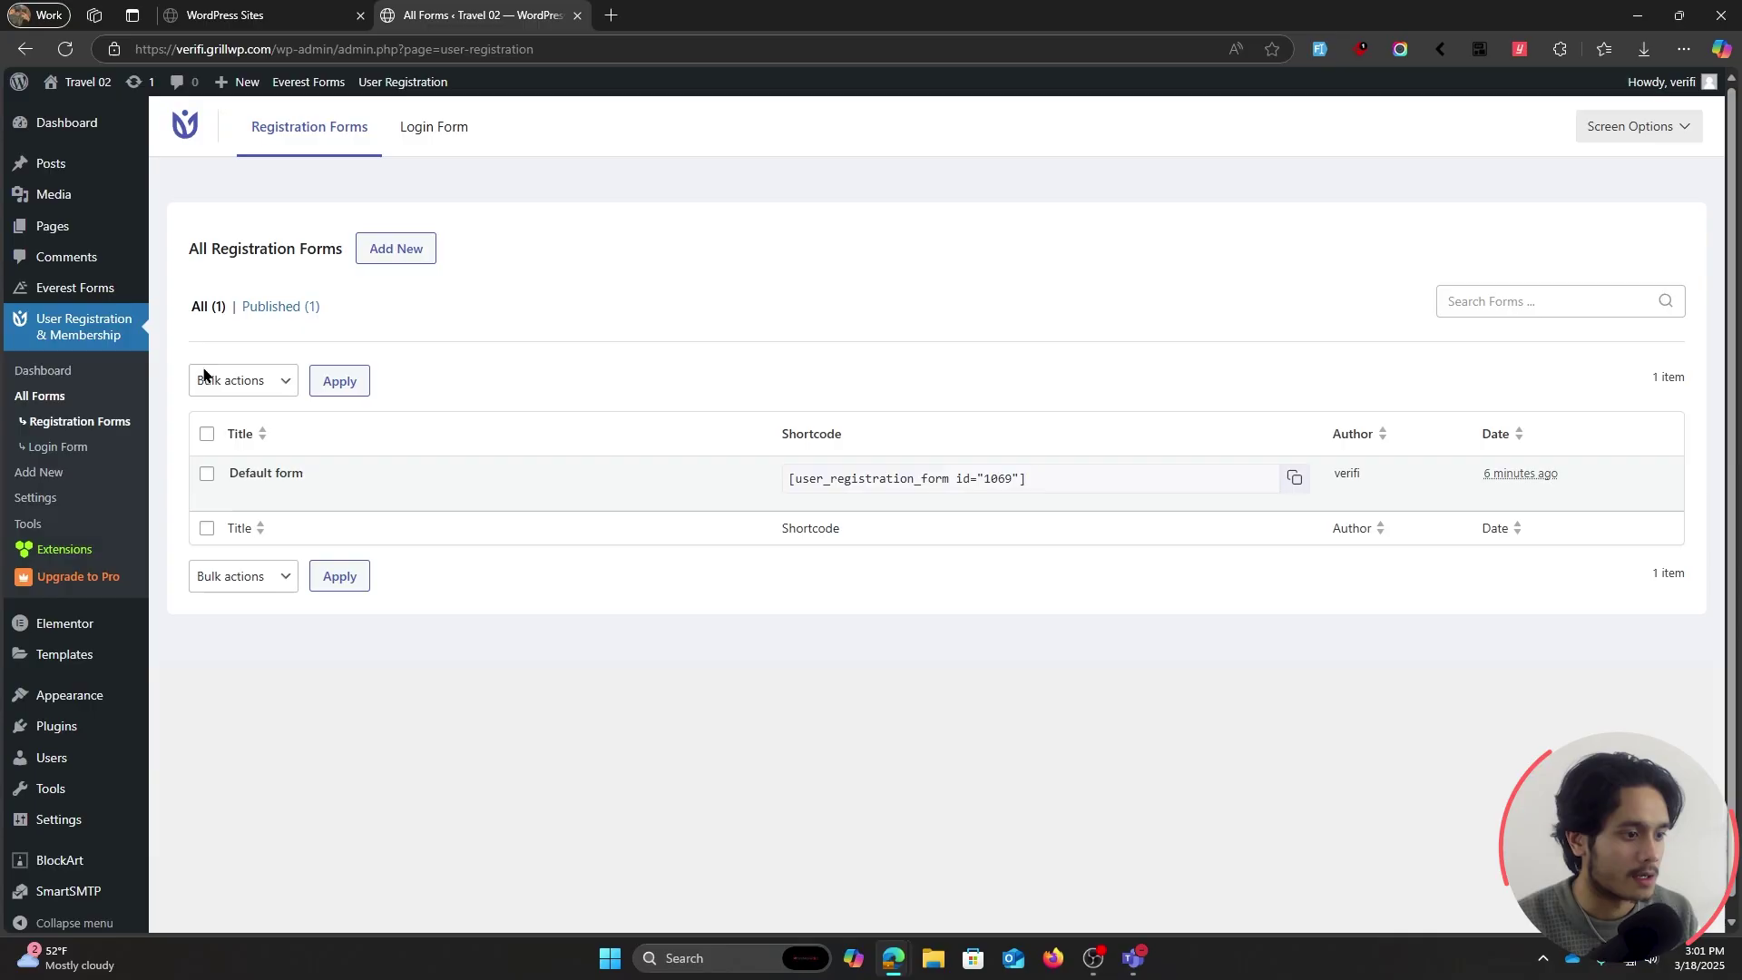
{"action": "mouse_move", "coordinate": [268, 492]}
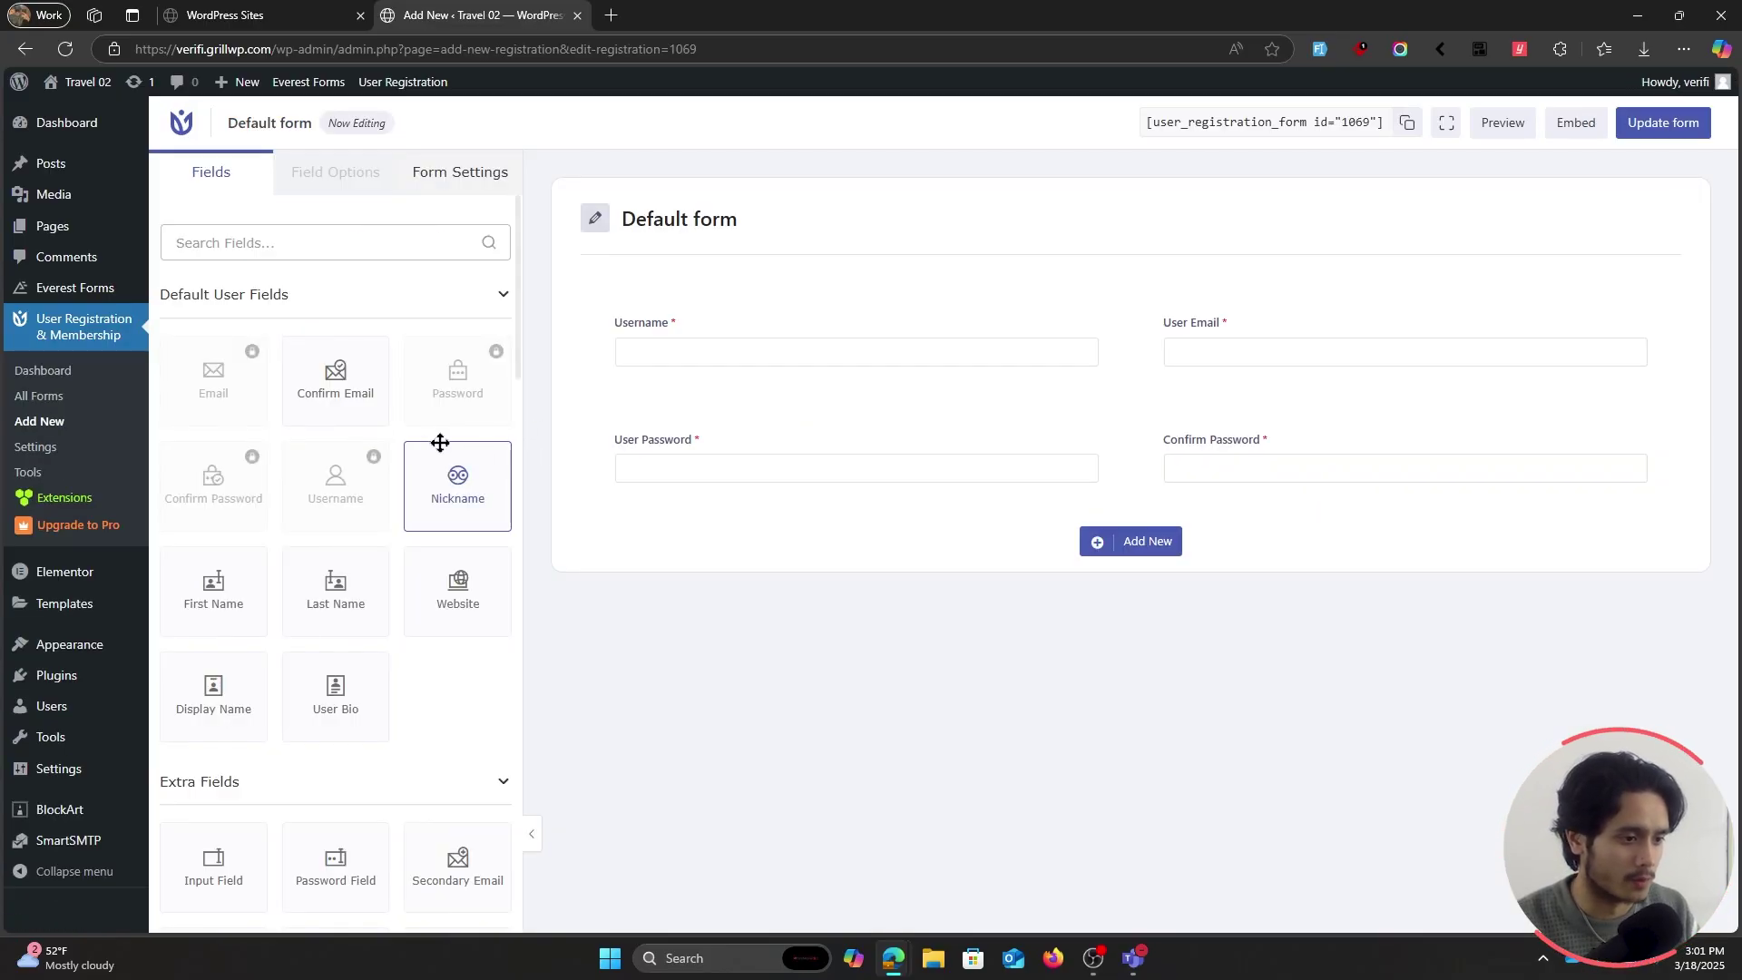
{"action": "scroll", "coordinate": [396, 451], "scroll_direction": "down", "scroll_amount": 5}
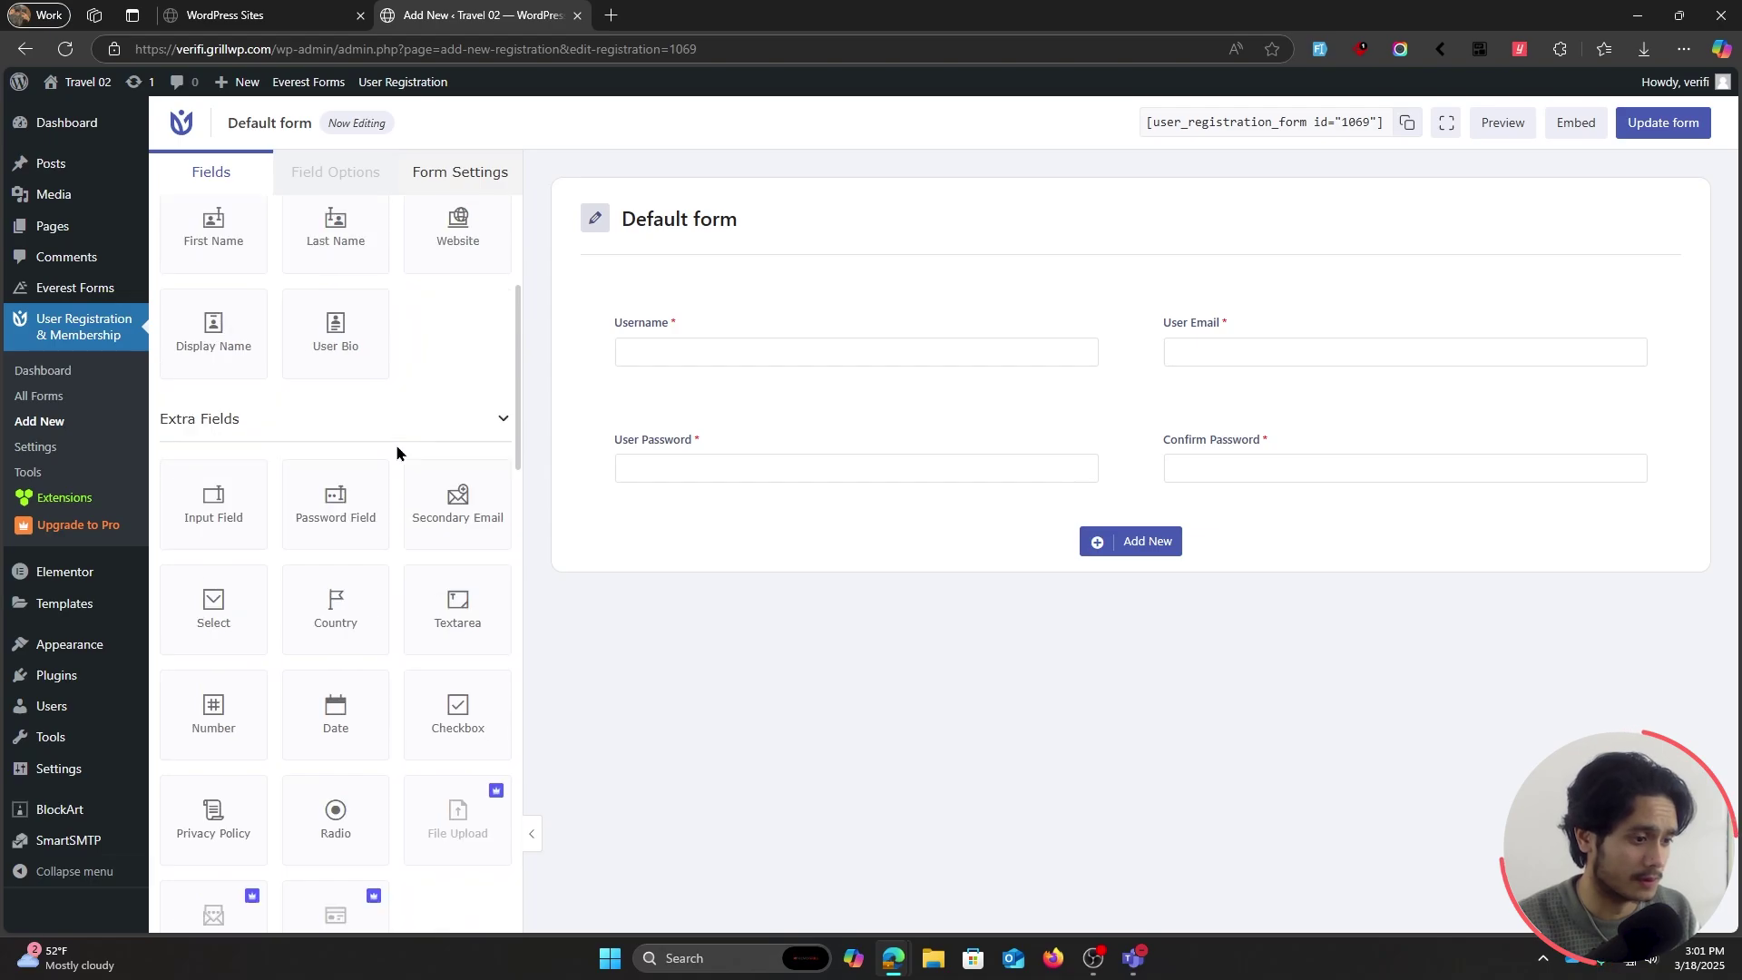
Add a Number field below User Password, label it Phone Number, and make it required
{"action": "left_click_drag", "start_coordinate": [216, 647], "coordinate": [715, 524]}
{"action": "left_click", "coordinate": [714, 524]}
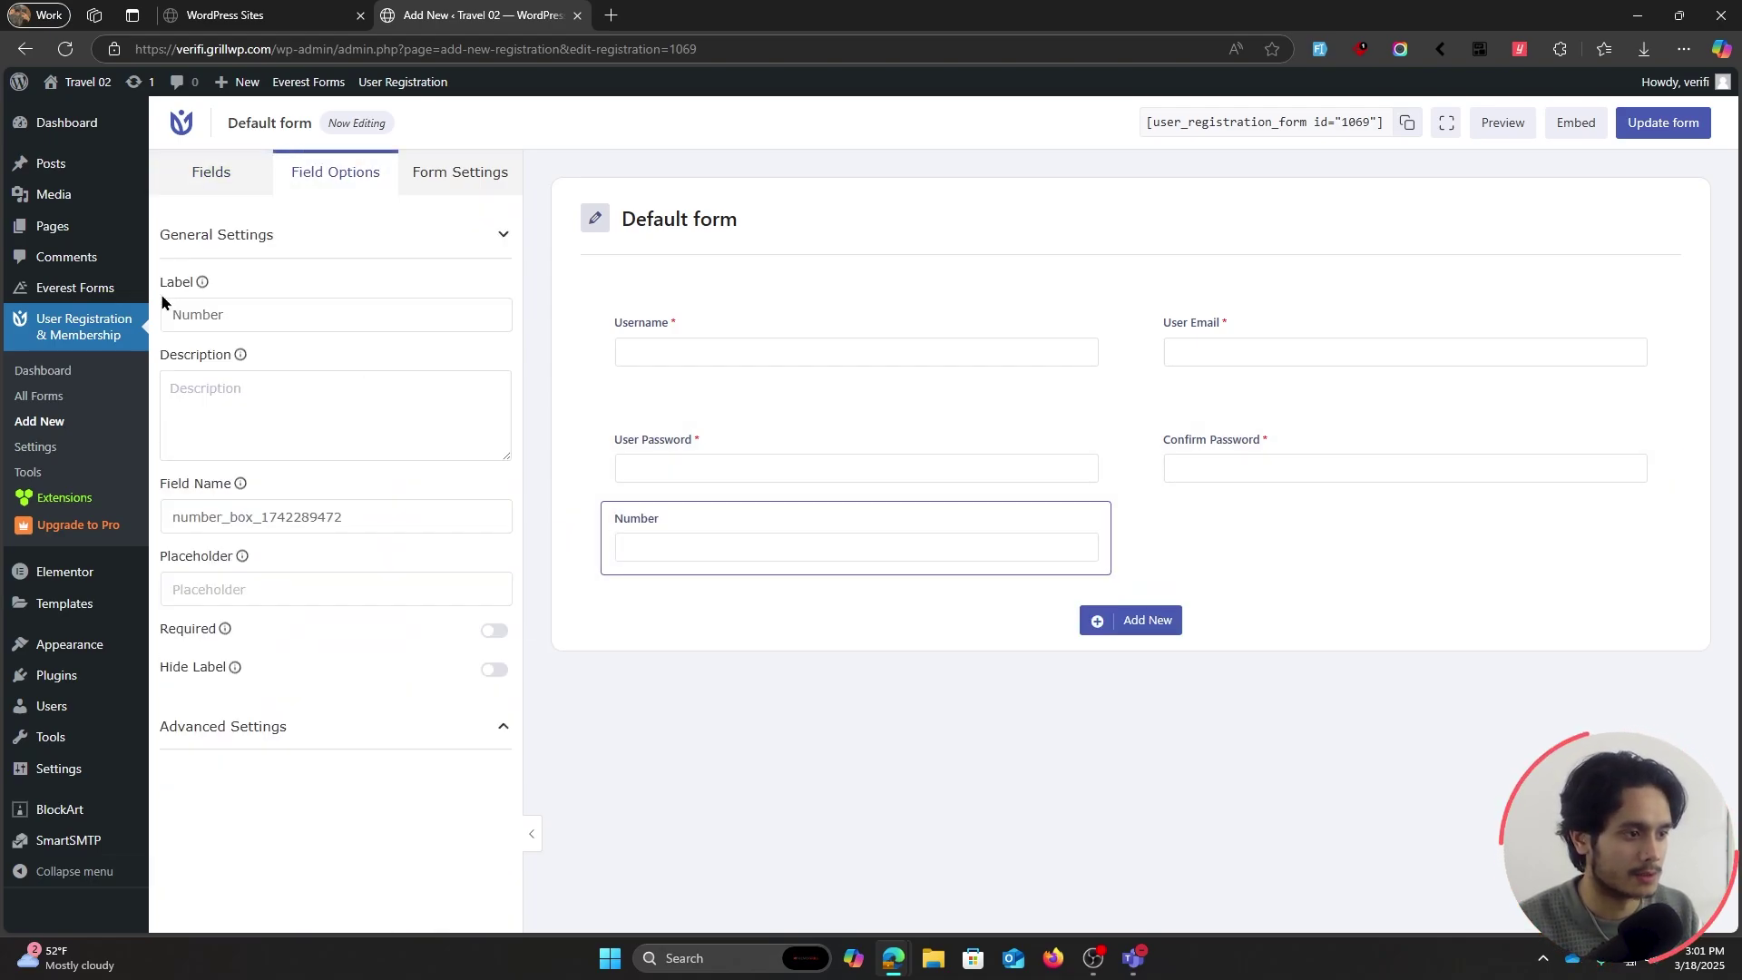
{"action": "left_click", "coordinate": [182, 332]}
{"action": "type", "text": "Phone"}
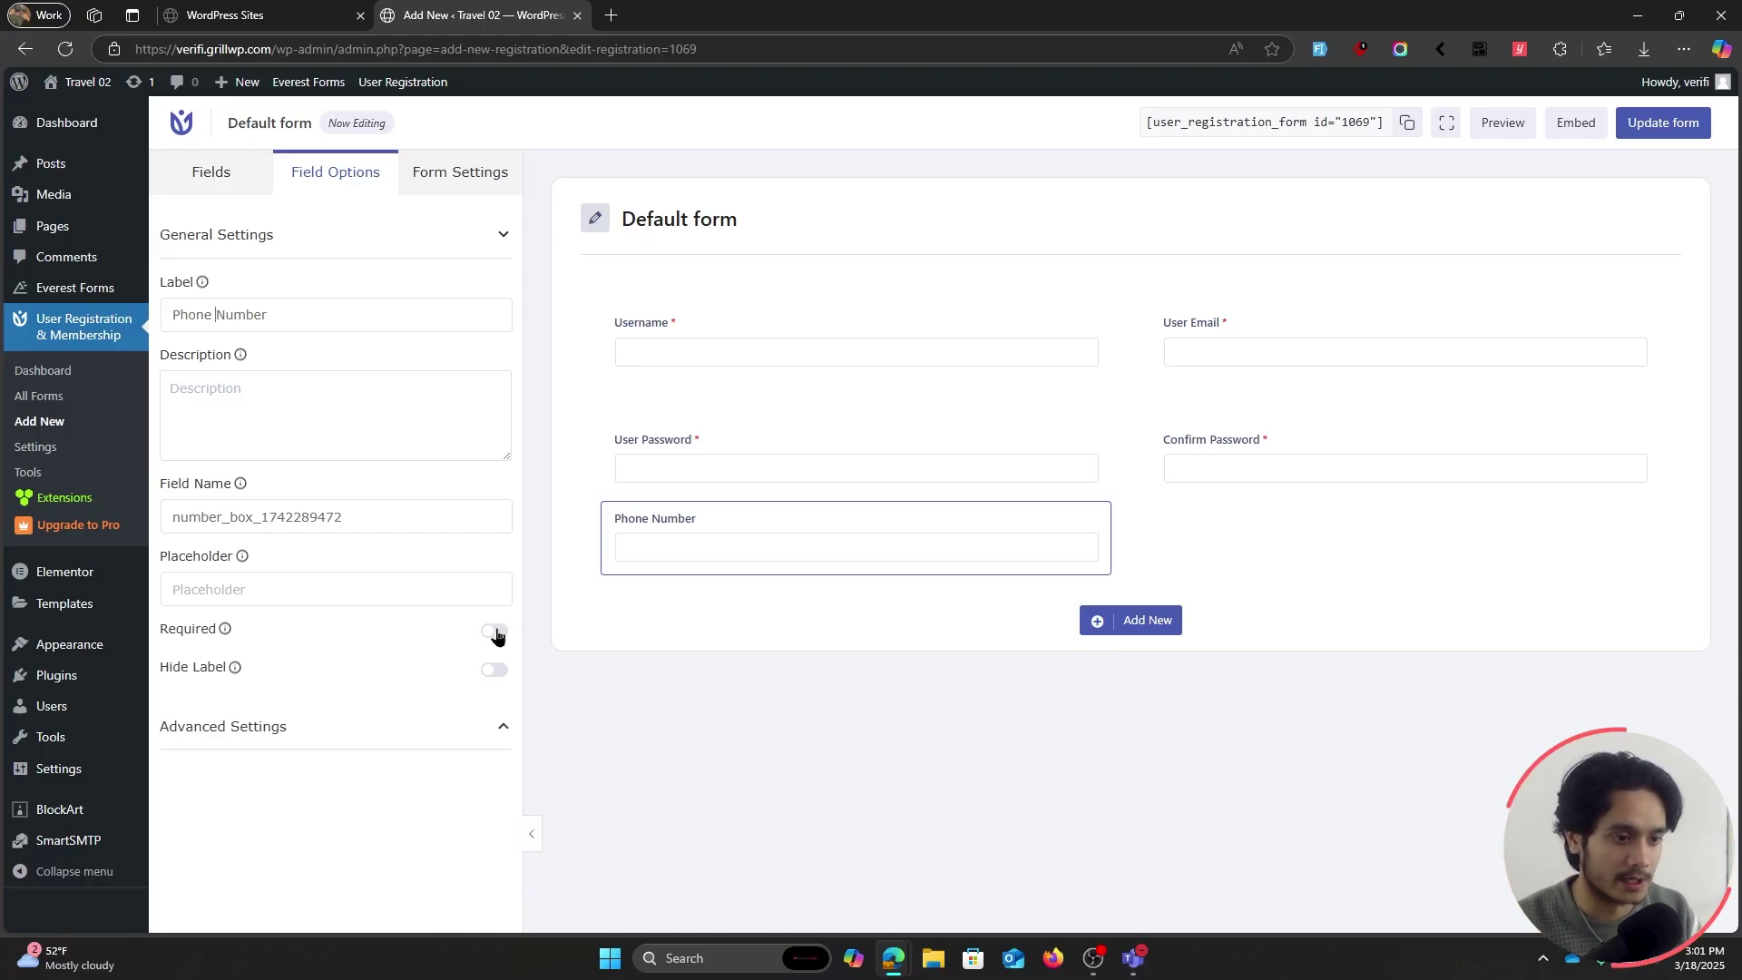
{"action": "left_click", "coordinate": [495, 633]}
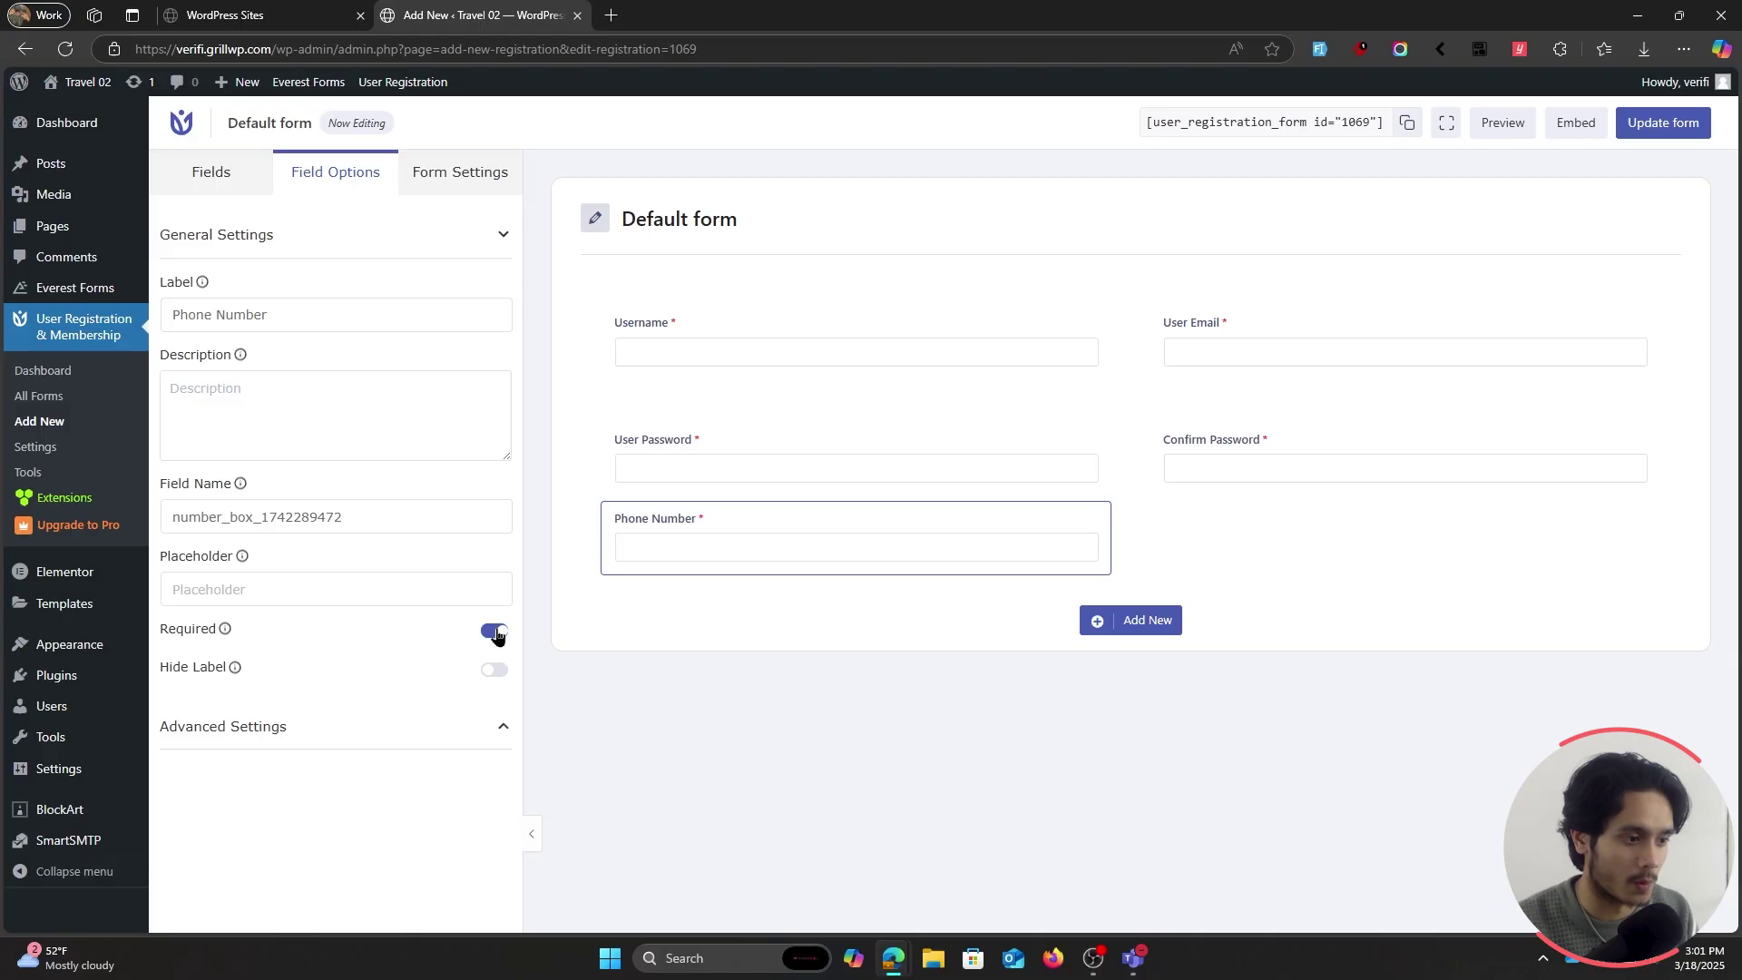
Review the field's advanced settings, then browse the list of available fields
{"action": "left_click", "coordinate": [431, 730]}
{"action": "scroll", "coordinate": [428, 671], "scroll_direction": "down", "scroll_amount": 2}
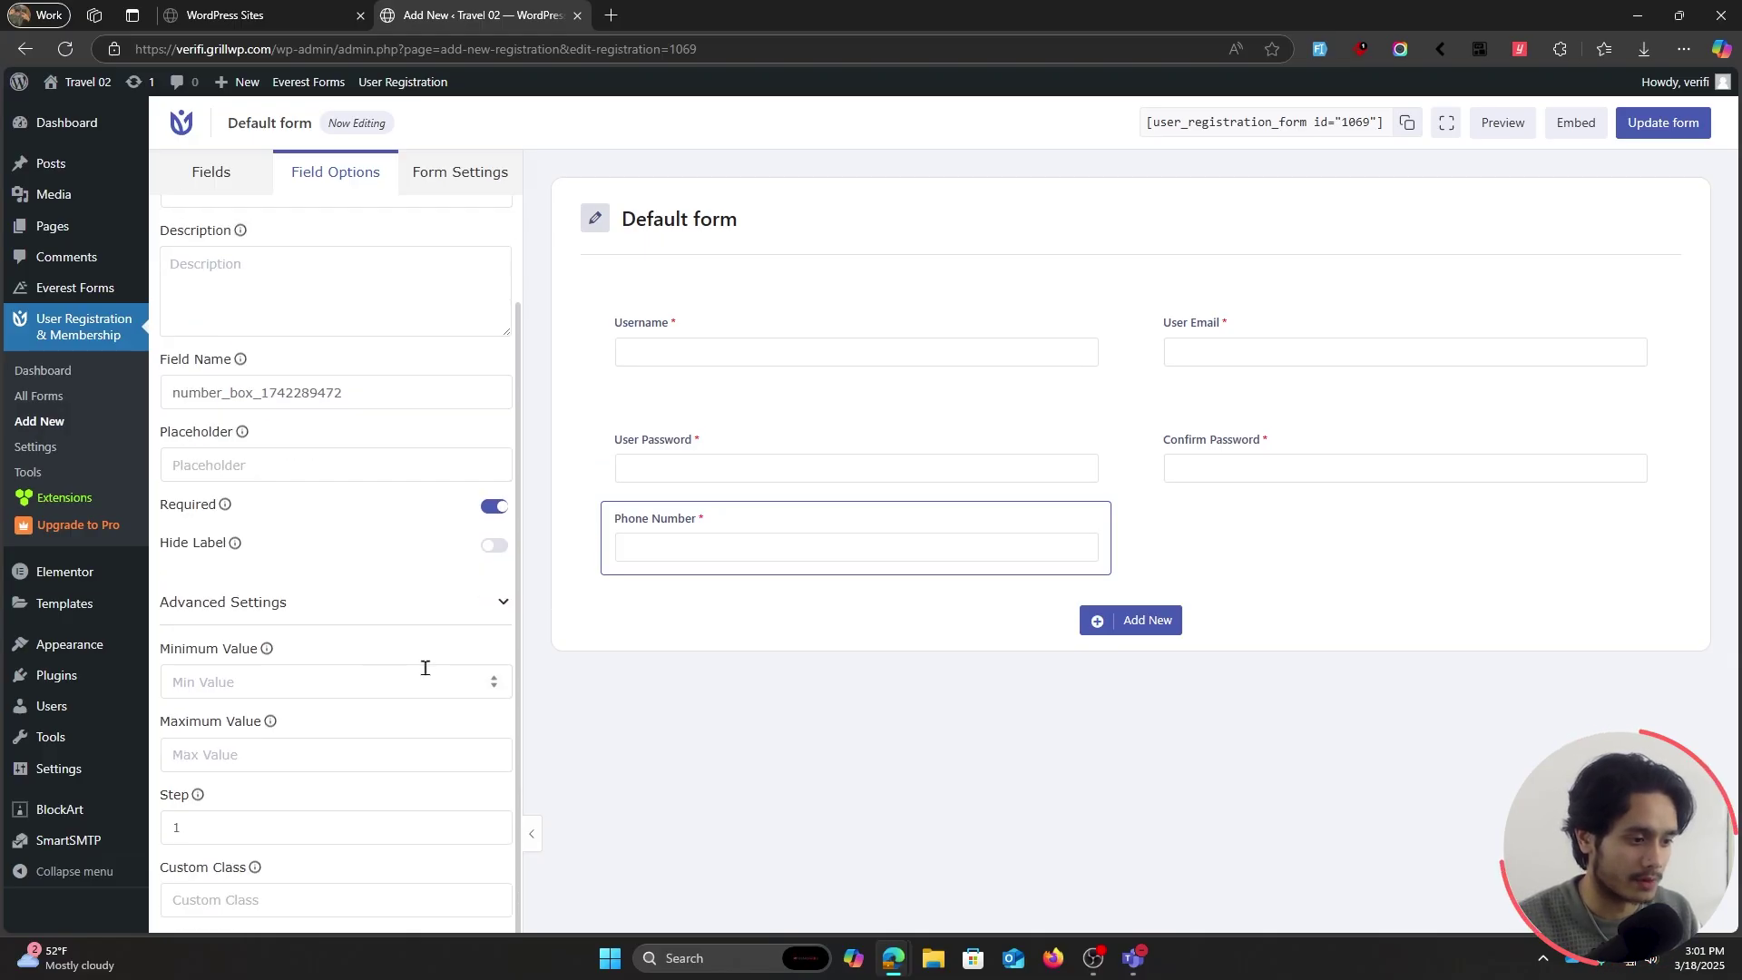
{"action": "scroll", "coordinate": [423, 690], "scroll_direction": "up", "scroll_amount": 2}
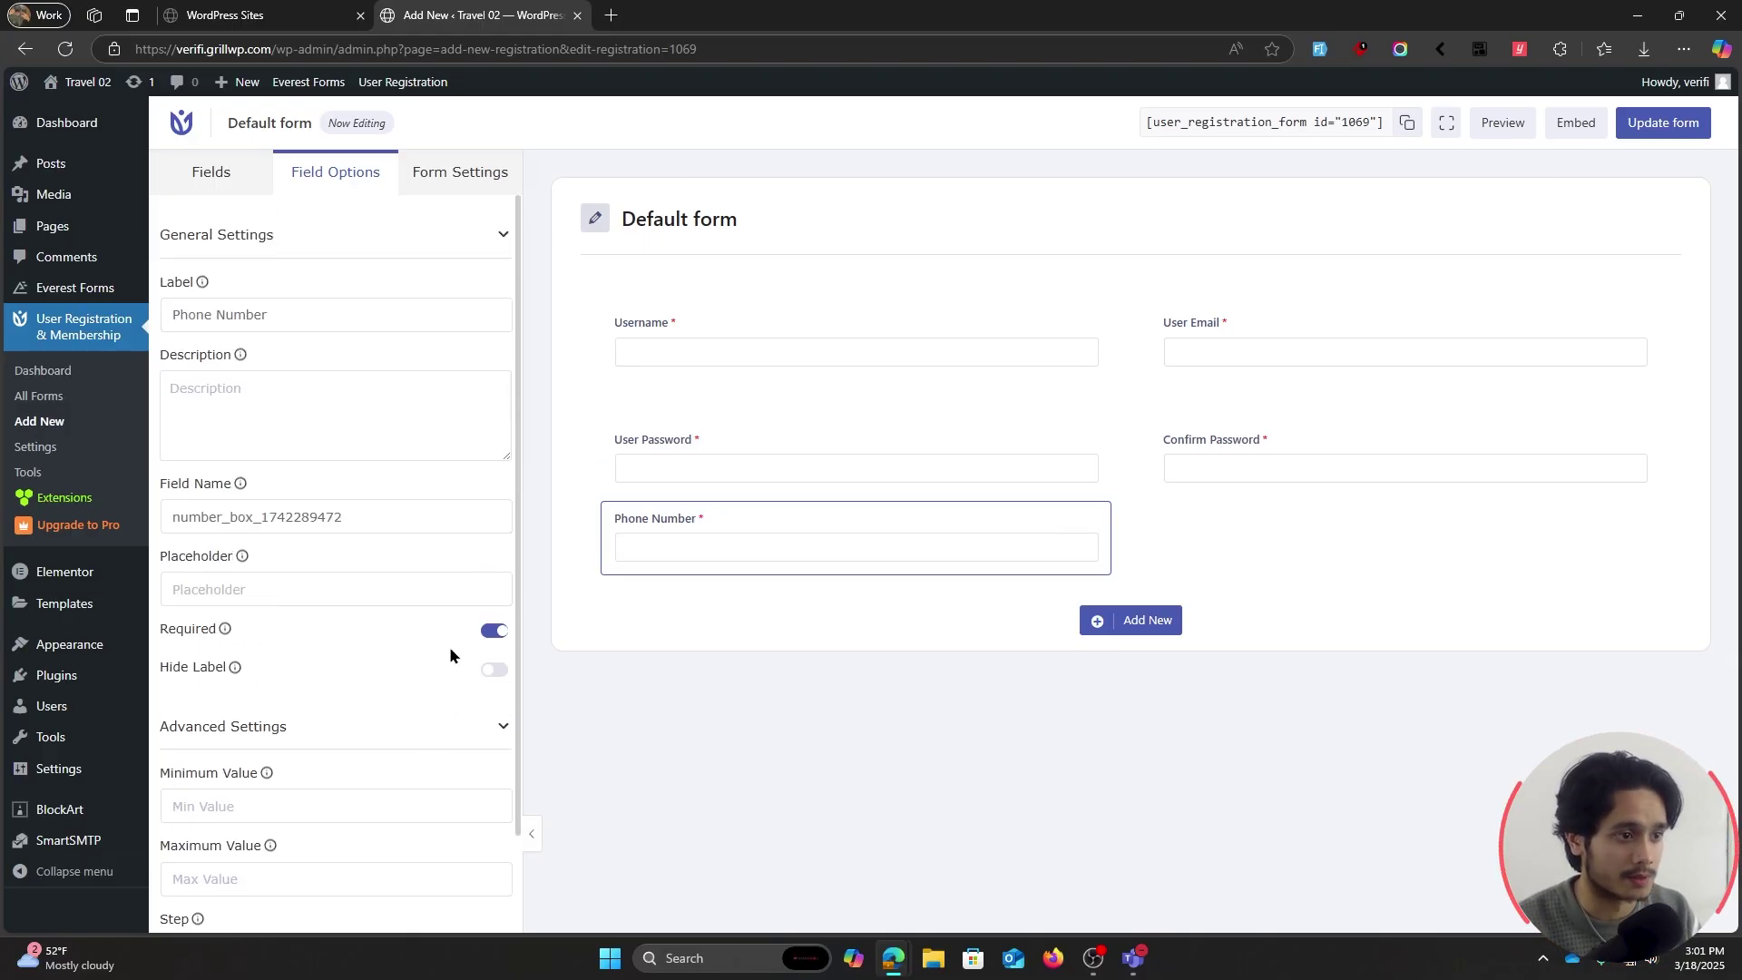
{"action": "left_click", "coordinate": [211, 171]}
{"action": "scroll", "coordinate": [395, 433], "scroll_direction": "down", "scroll_amount": 2}
{"action": "scroll", "coordinate": [395, 435], "scroll_direction": "down", "scroll_amount": 3}
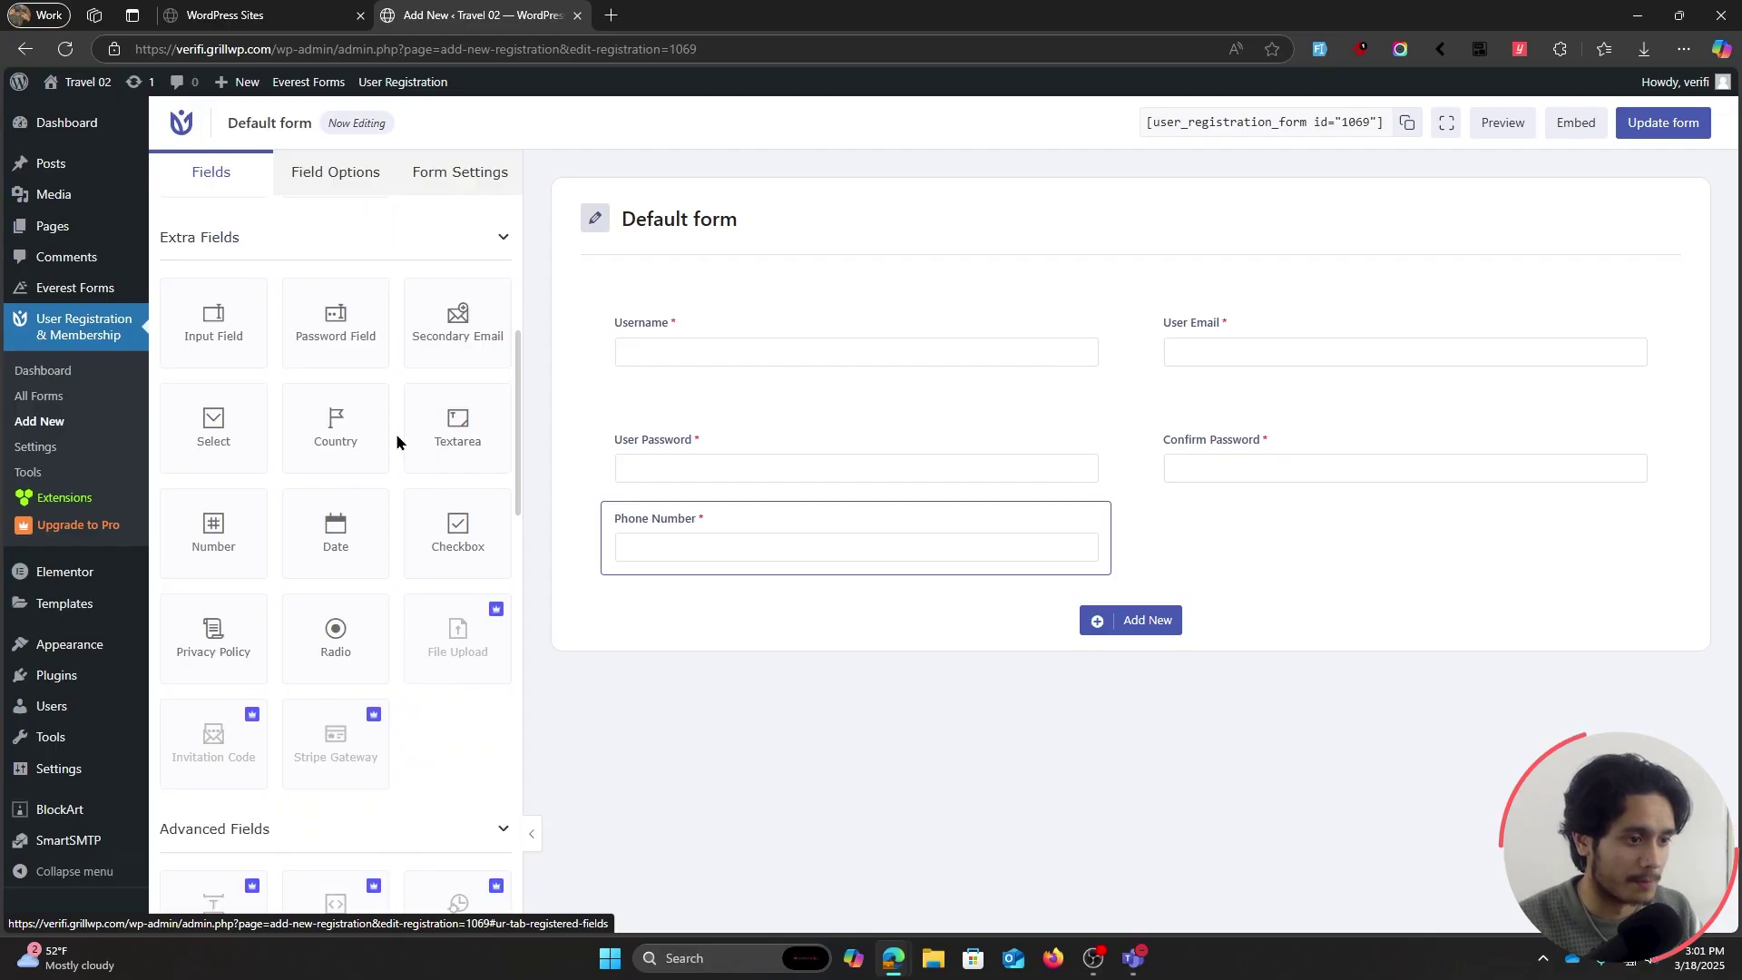
{"action": "scroll", "coordinate": [396, 453], "scroll_direction": "down", "scroll_amount": 5}
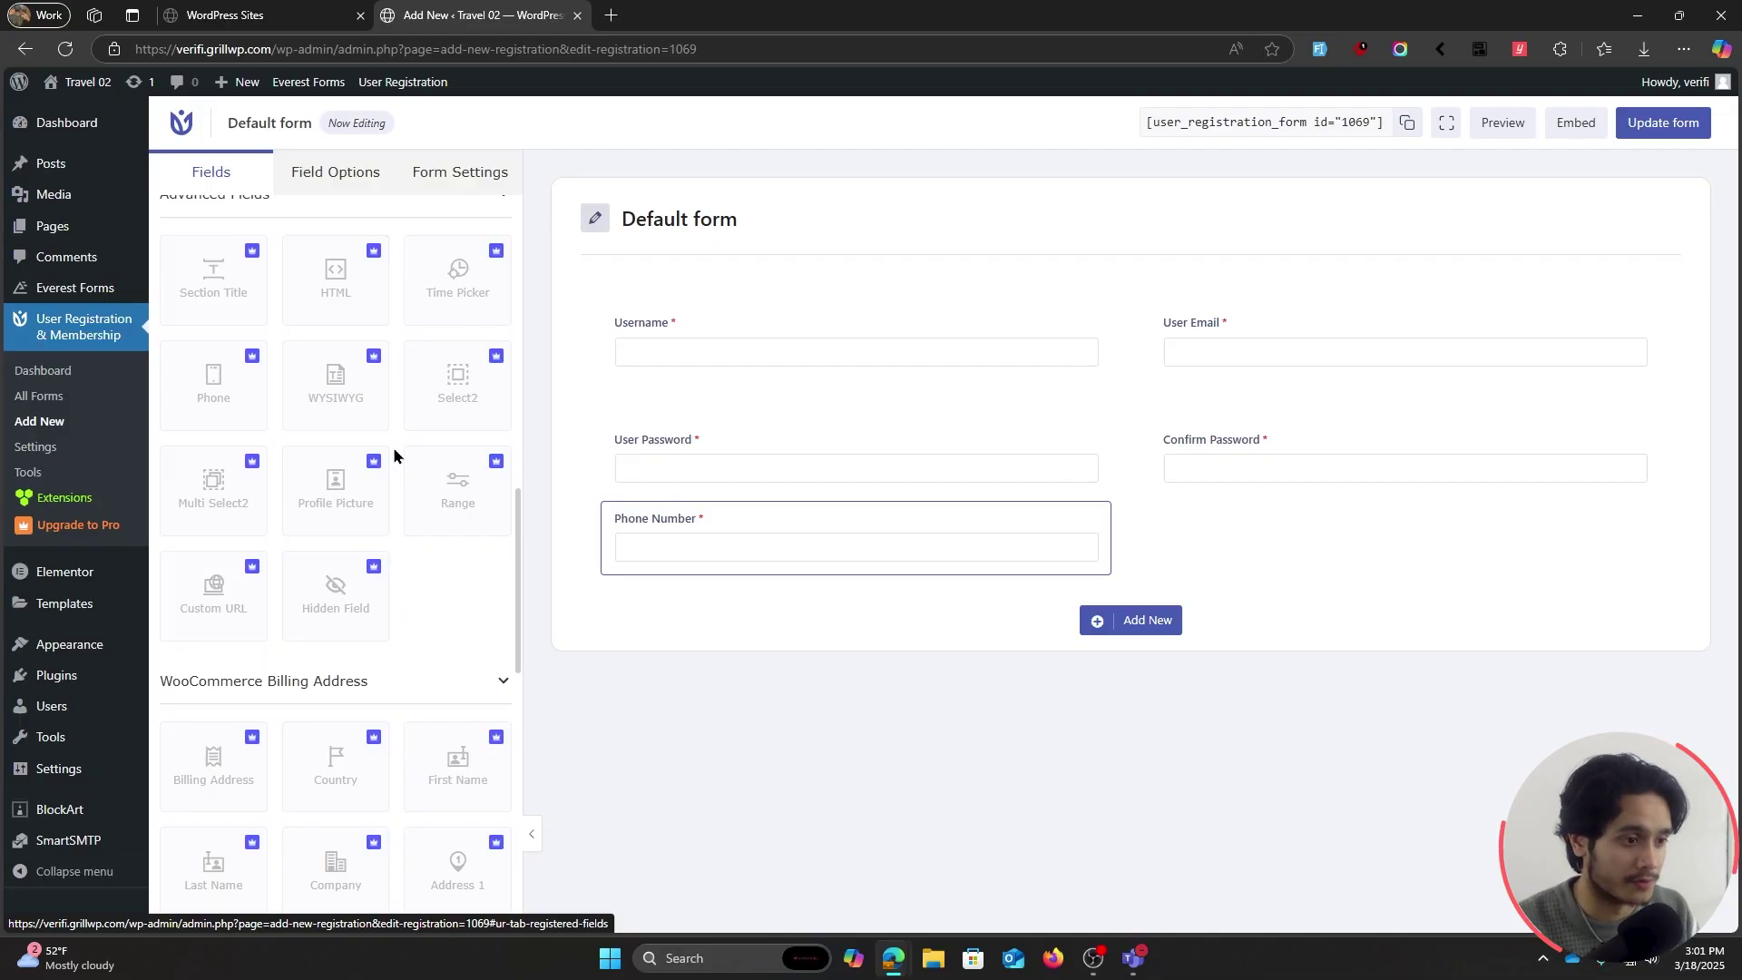
{"action": "scroll", "coordinate": [396, 454], "scroll_direction": "down", "scroll_amount": 1}
{"action": "scroll", "coordinate": [393, 454], "scroll_direction": "up", "scroll_amount": 10}
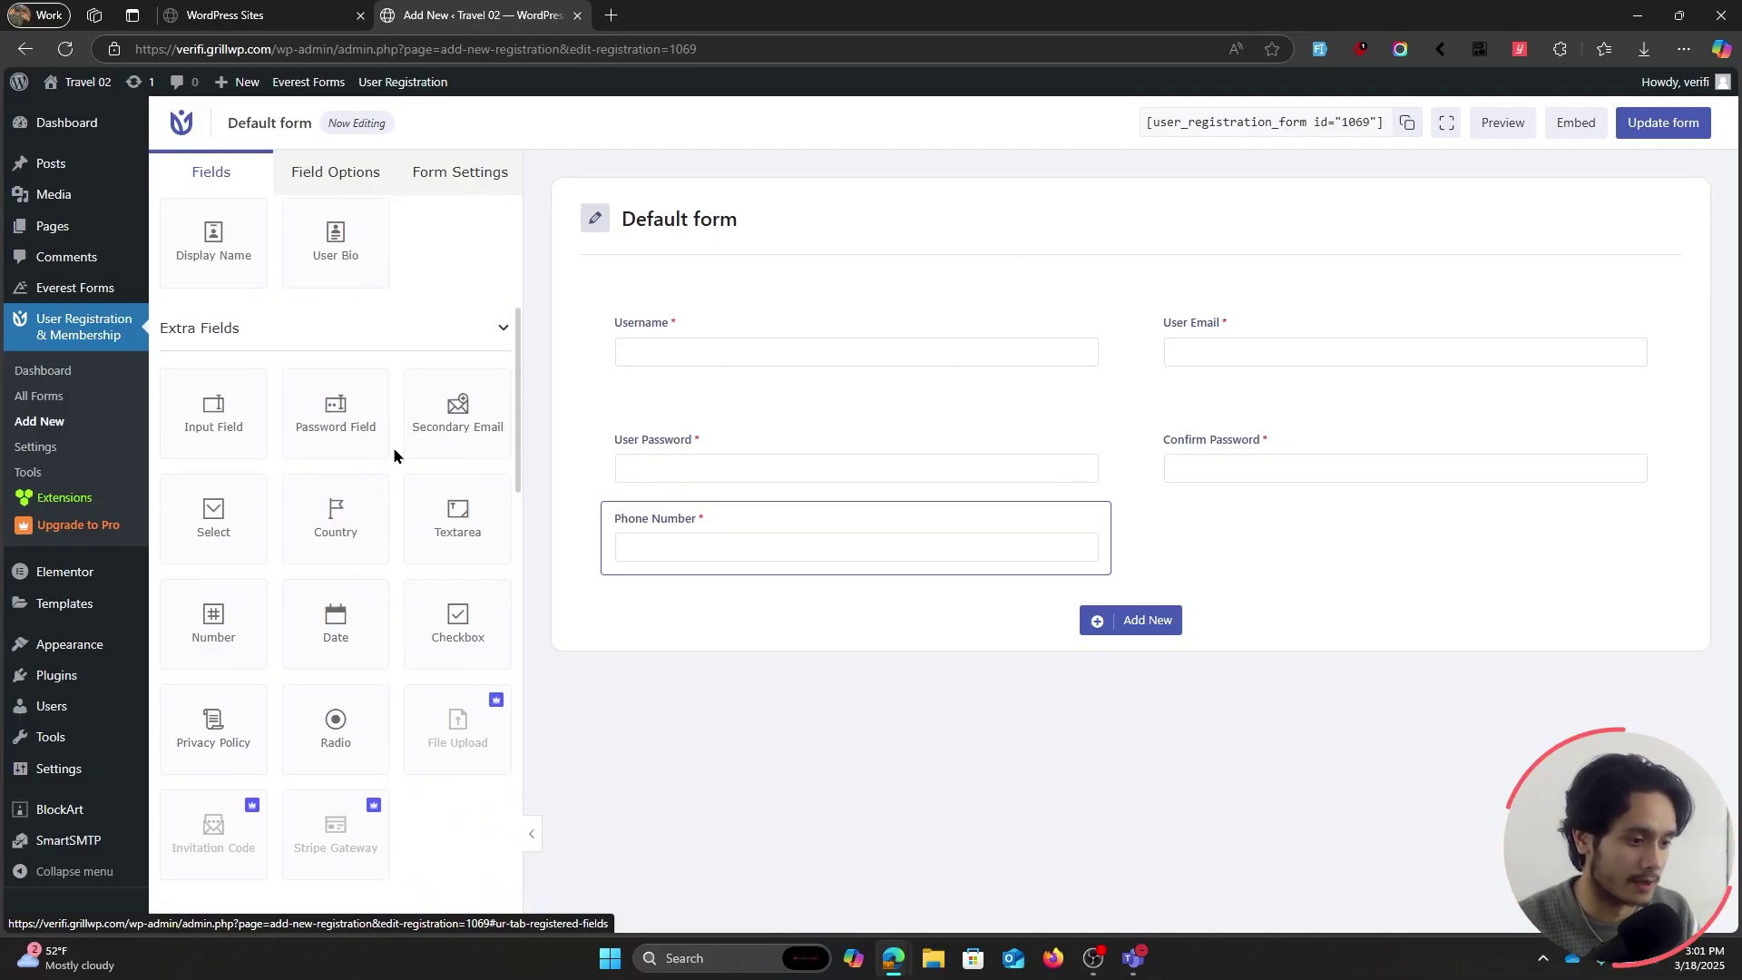
{"action": "scroll", "coordinate": [395, 454], "scroll_direction": "up", "scroll_amount": 5}
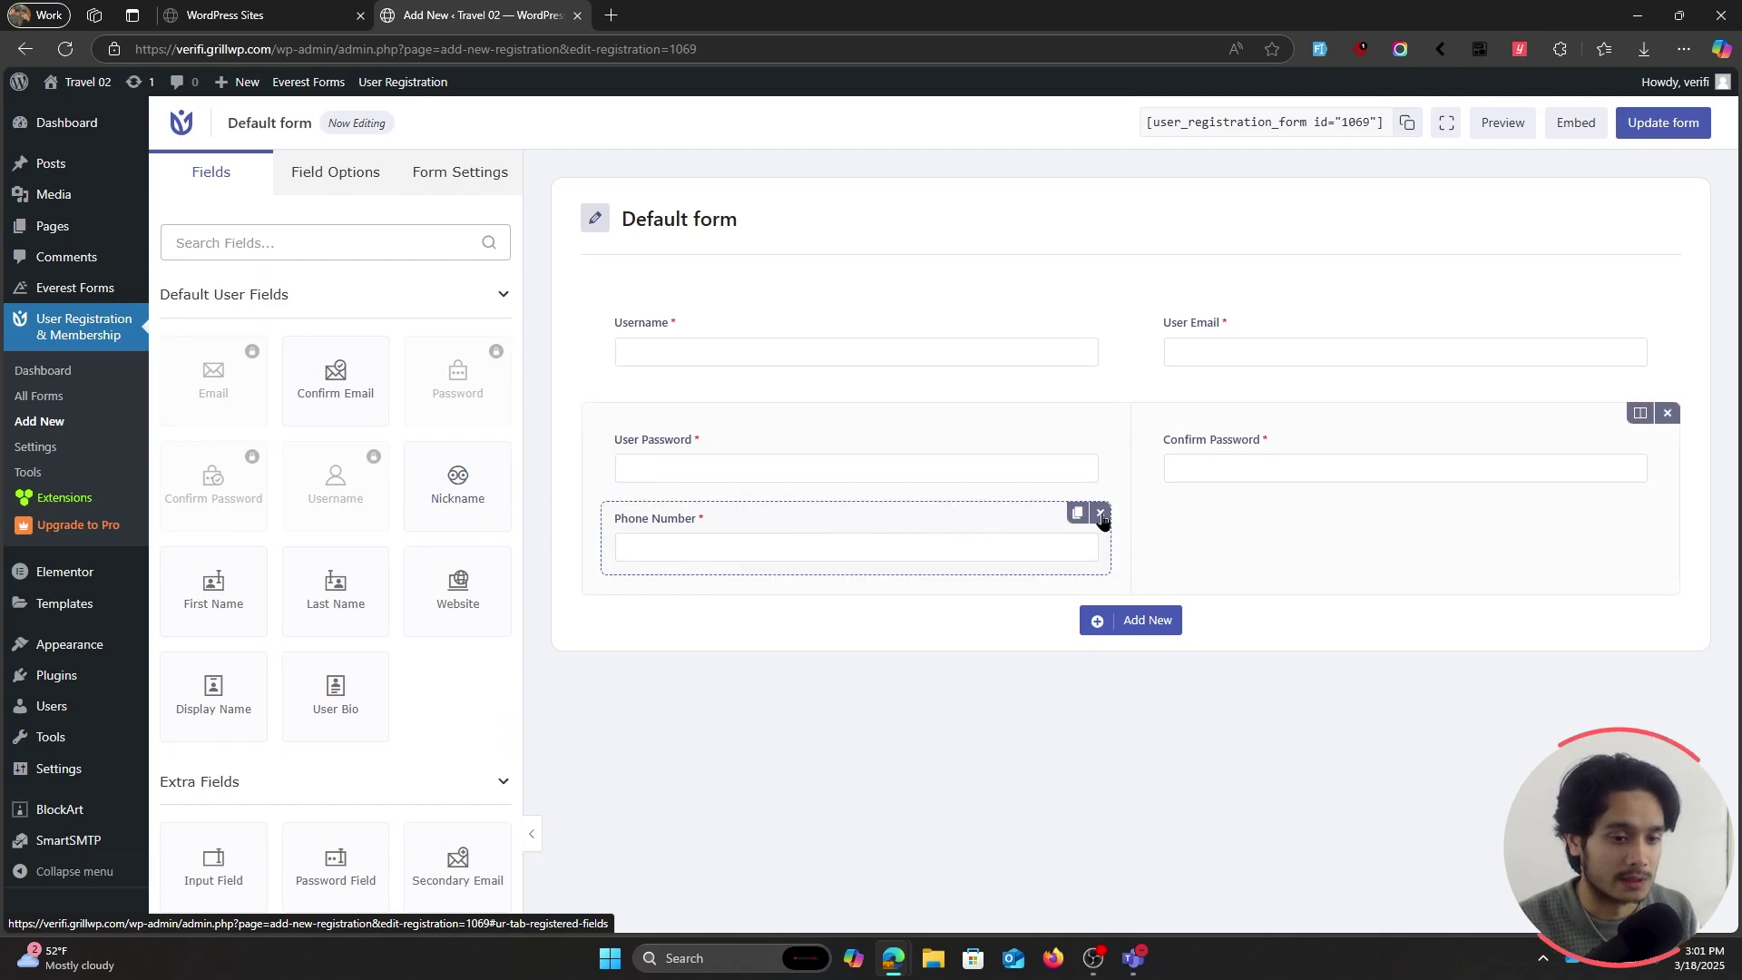
Delete the Phone Number field from the Default form, update the form, and copy its shortcode
{"action": "left_click", "coordinate": [1101, 515]}
{"action": "left_click", "coordinate": [986, 596]}
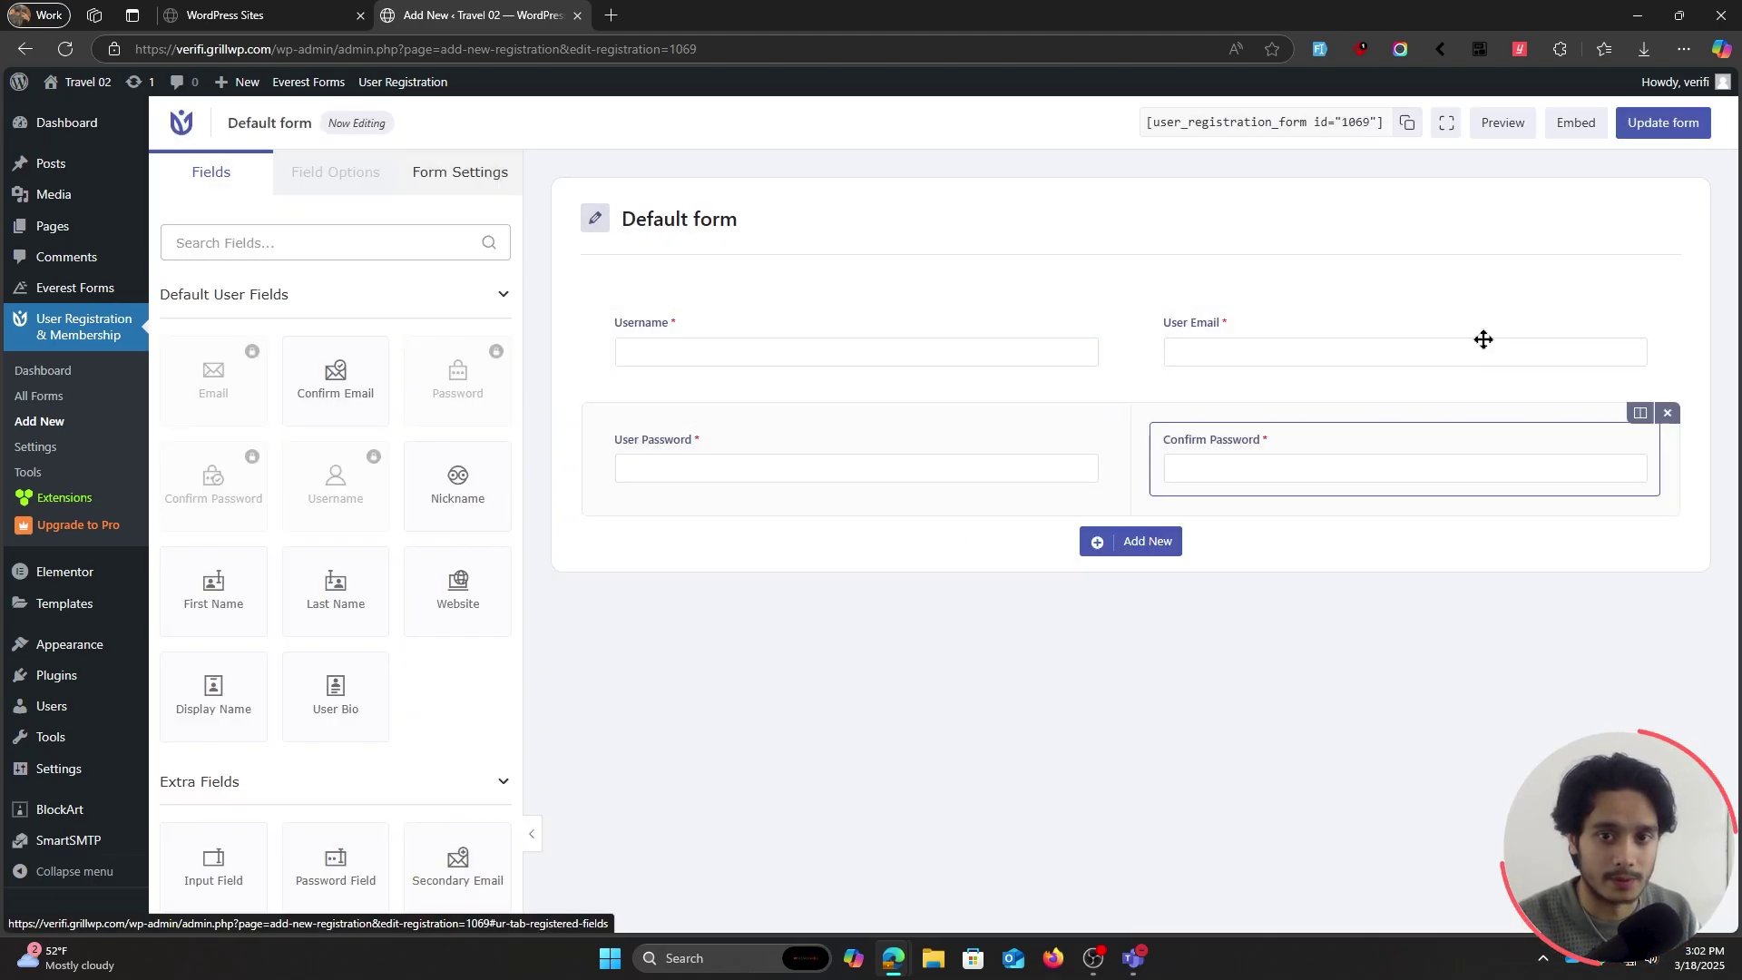
{"action": "left_click", "coordinate": [1649, 125]}
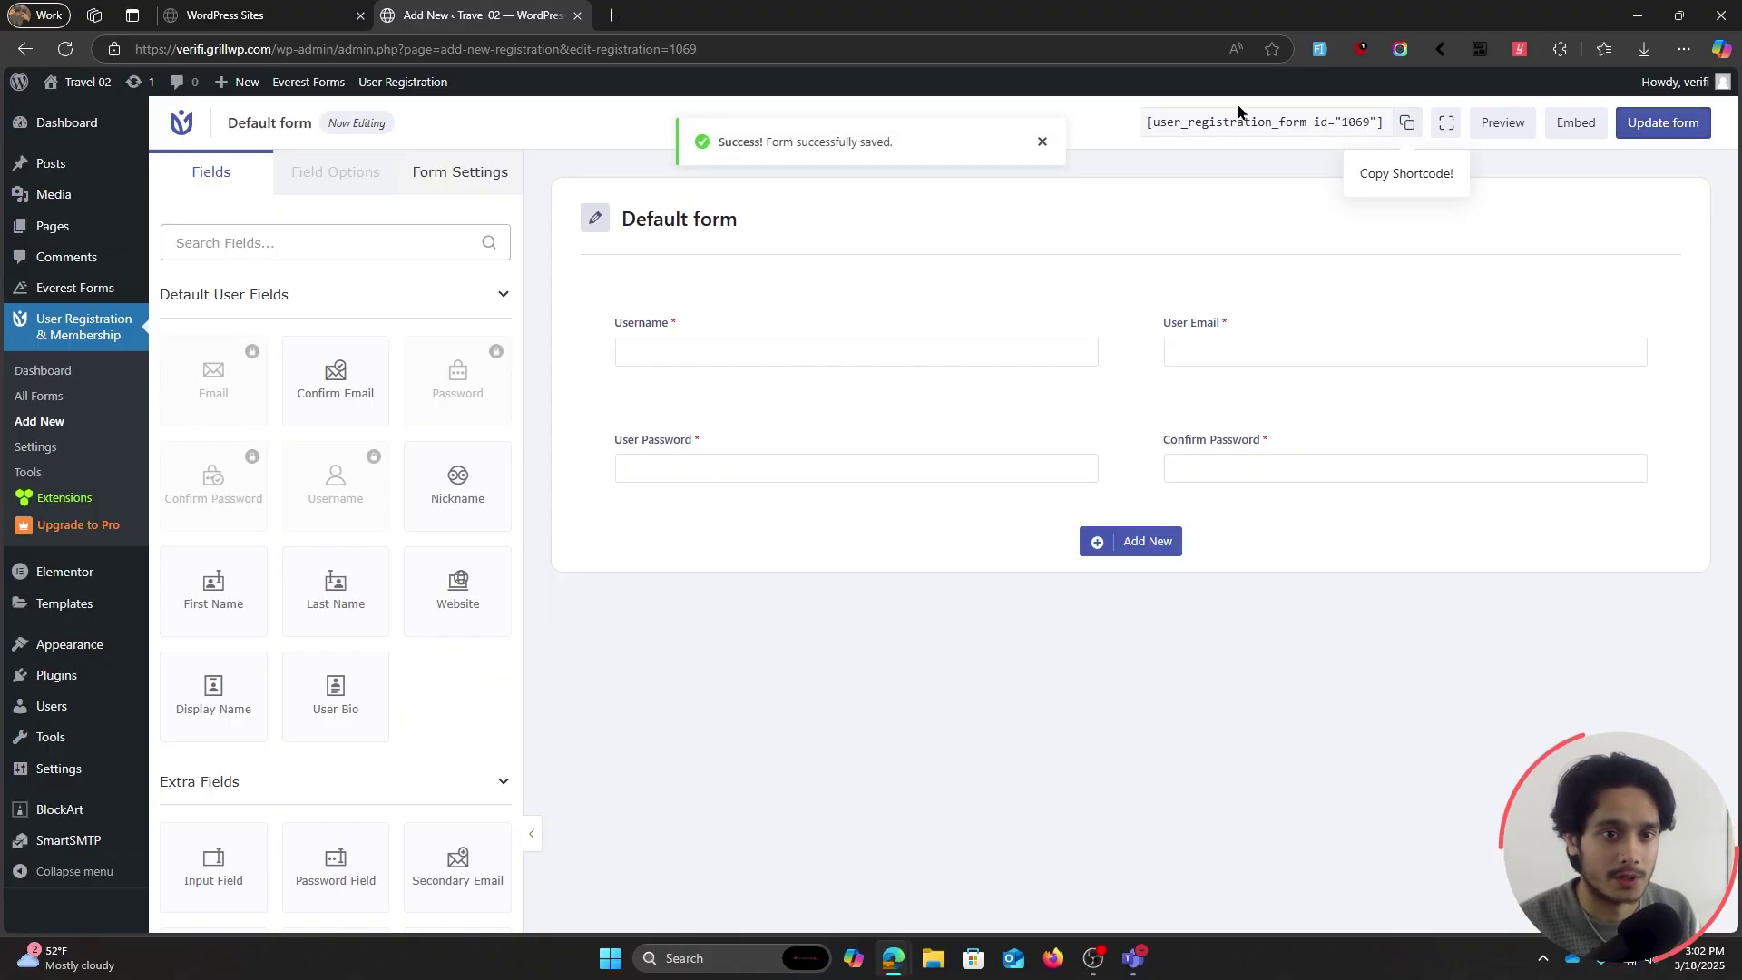
{"action": "left_click", "coordinate": [1407, 127]}
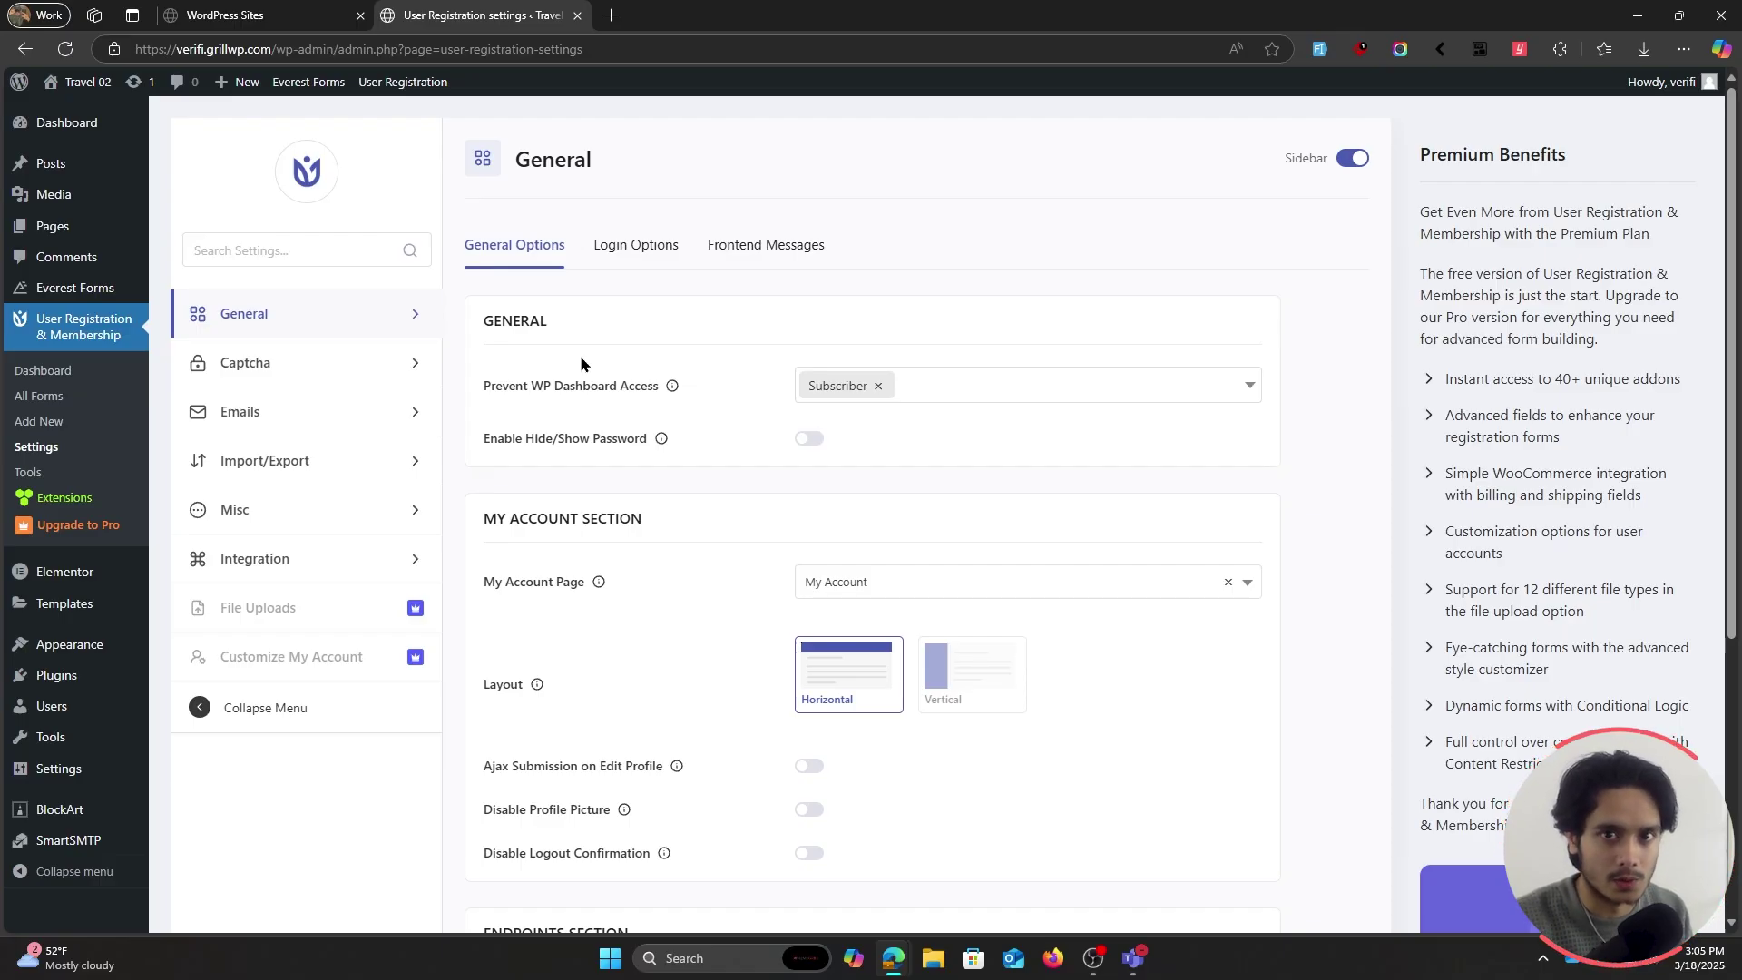
Switch to the Emails section of the User Registration settings
{"action": "left_click", "coordinate": [315, 416]}
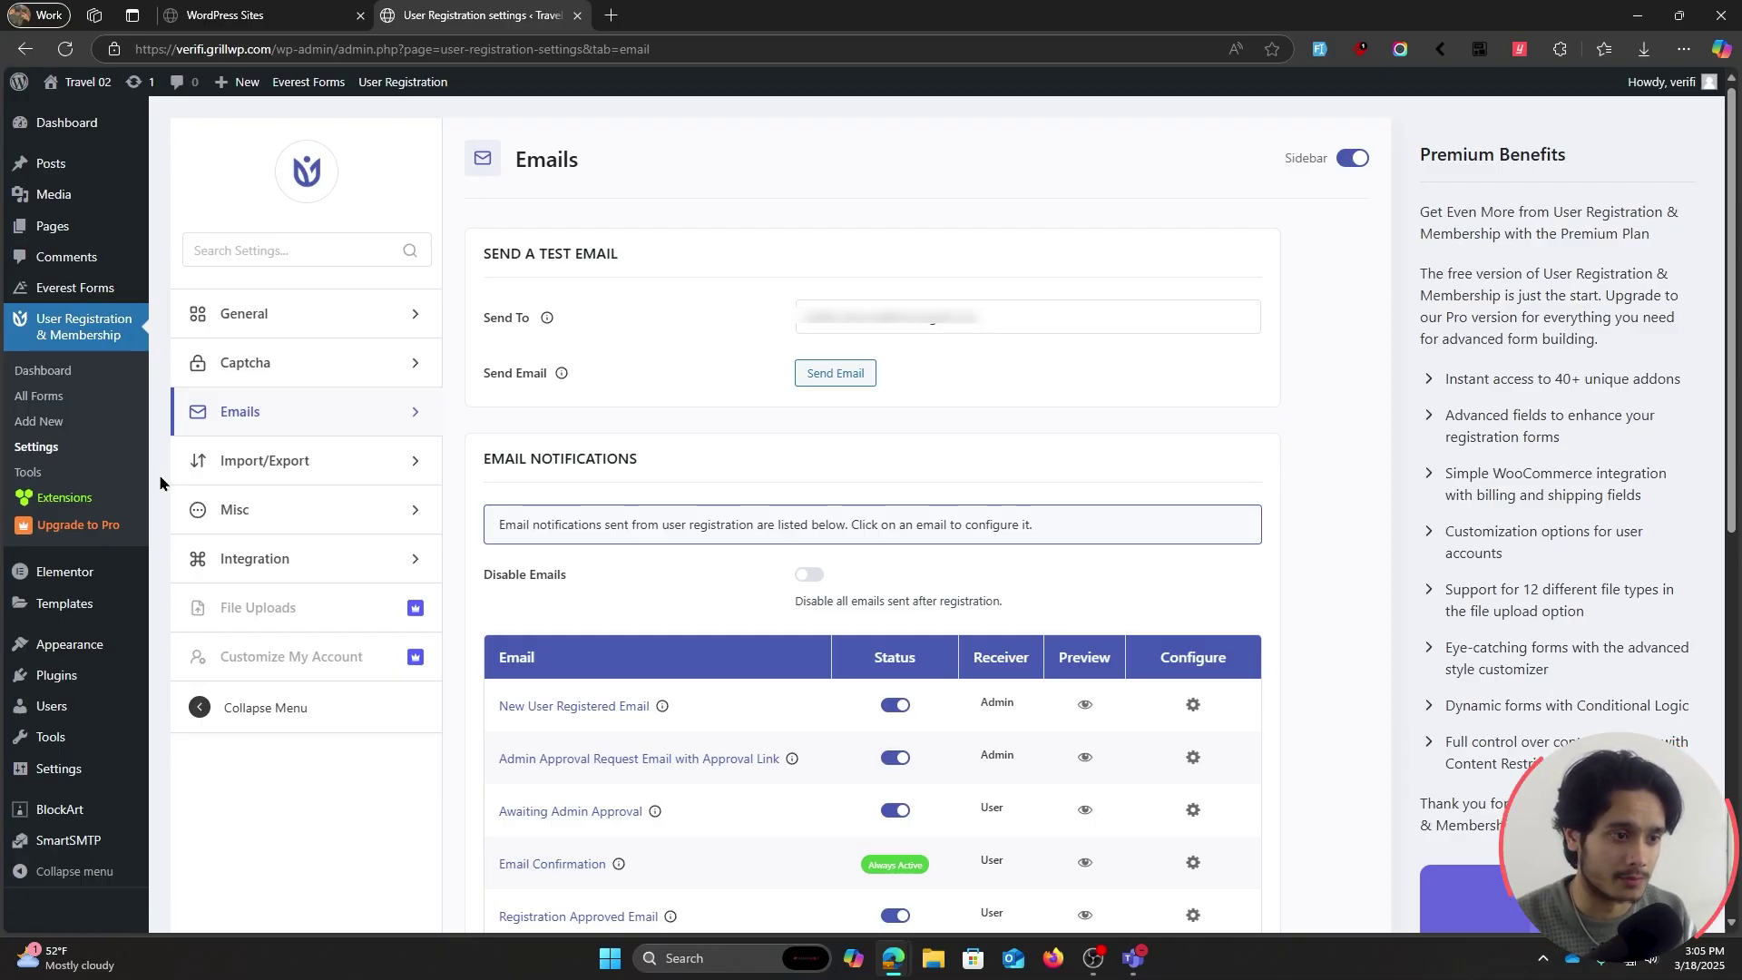
Send a test email to the recipient address in the Send To field
{"action": "left_click", "coordinate": [999, 310]}
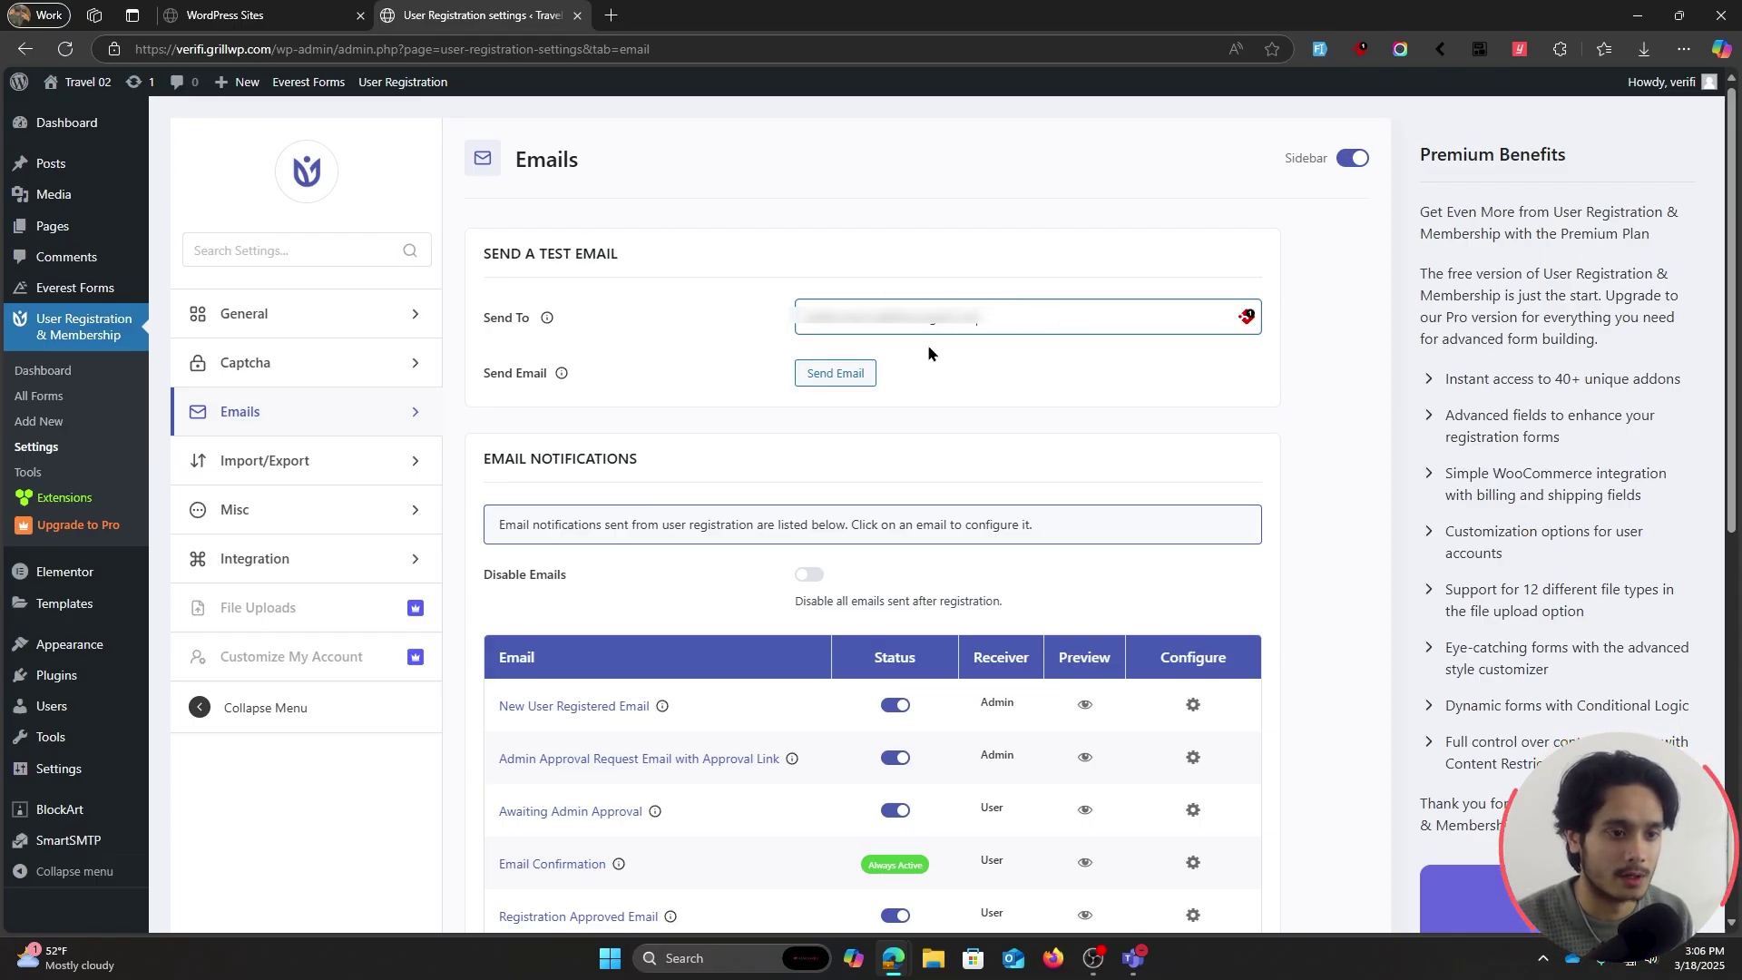
{"action": "left_click", "coordinate": [840, 378]}
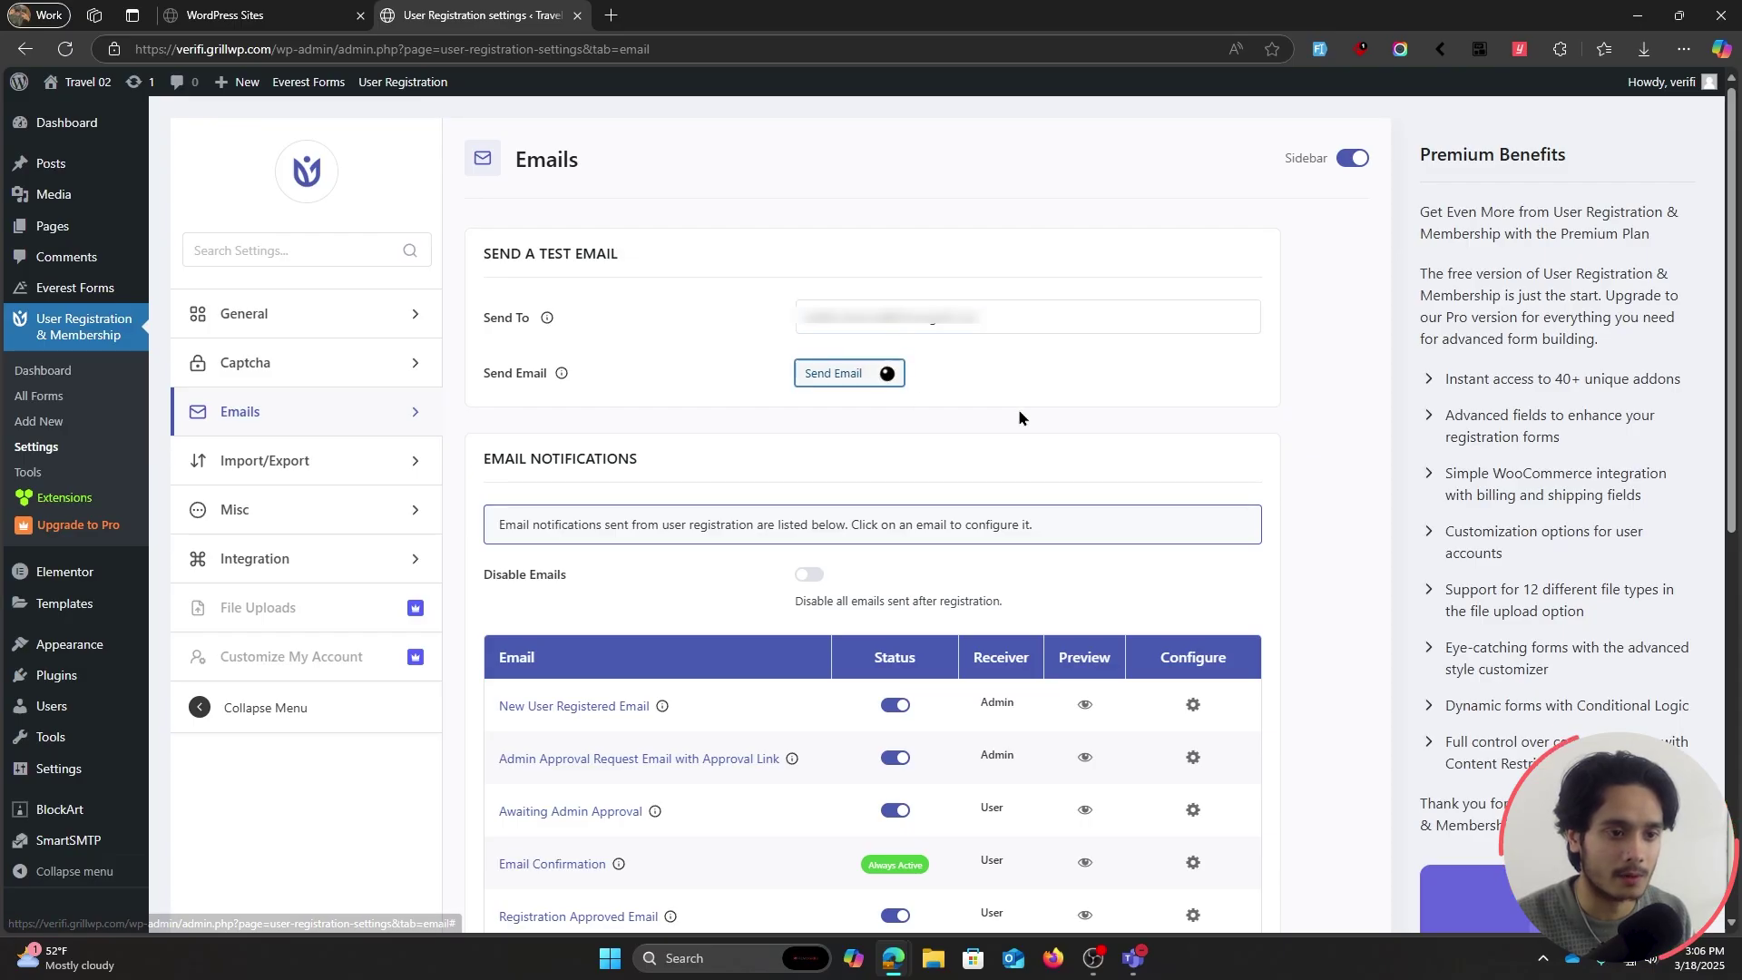
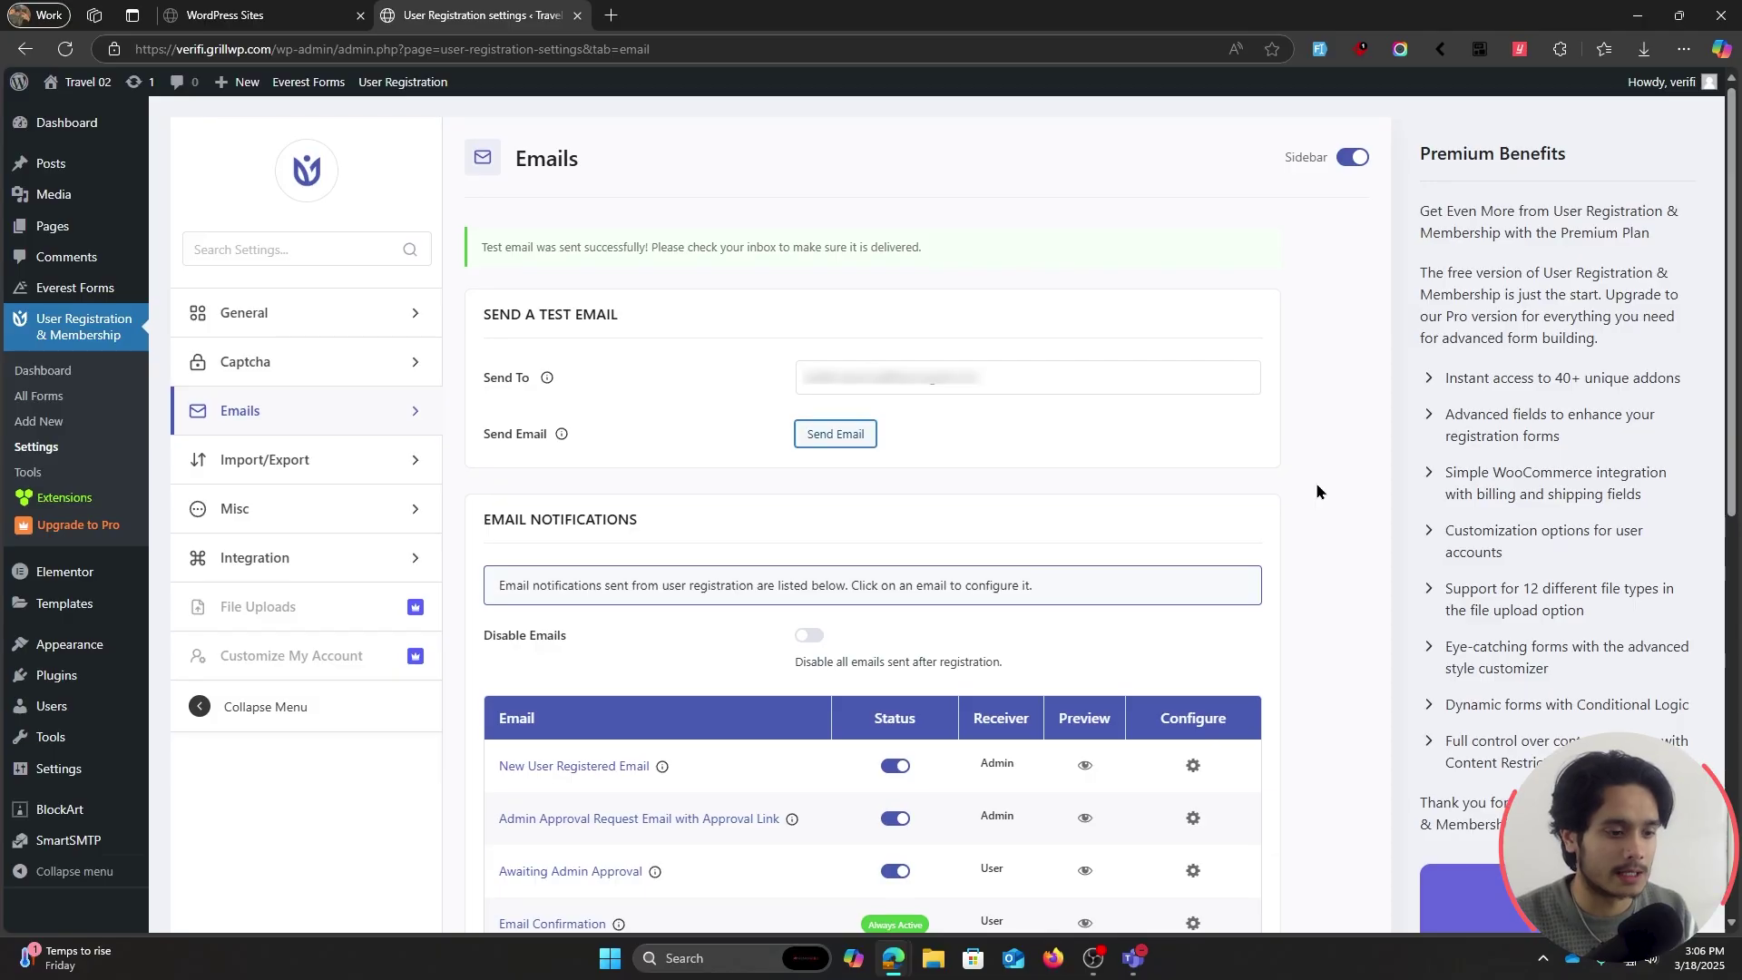
Open the Email Confirmation row's settings to show its subject and verification-link message
{"action": "scroll", "coordinate": [1316, 491], "scroll_direction": "down", "scroll_amount": 2}
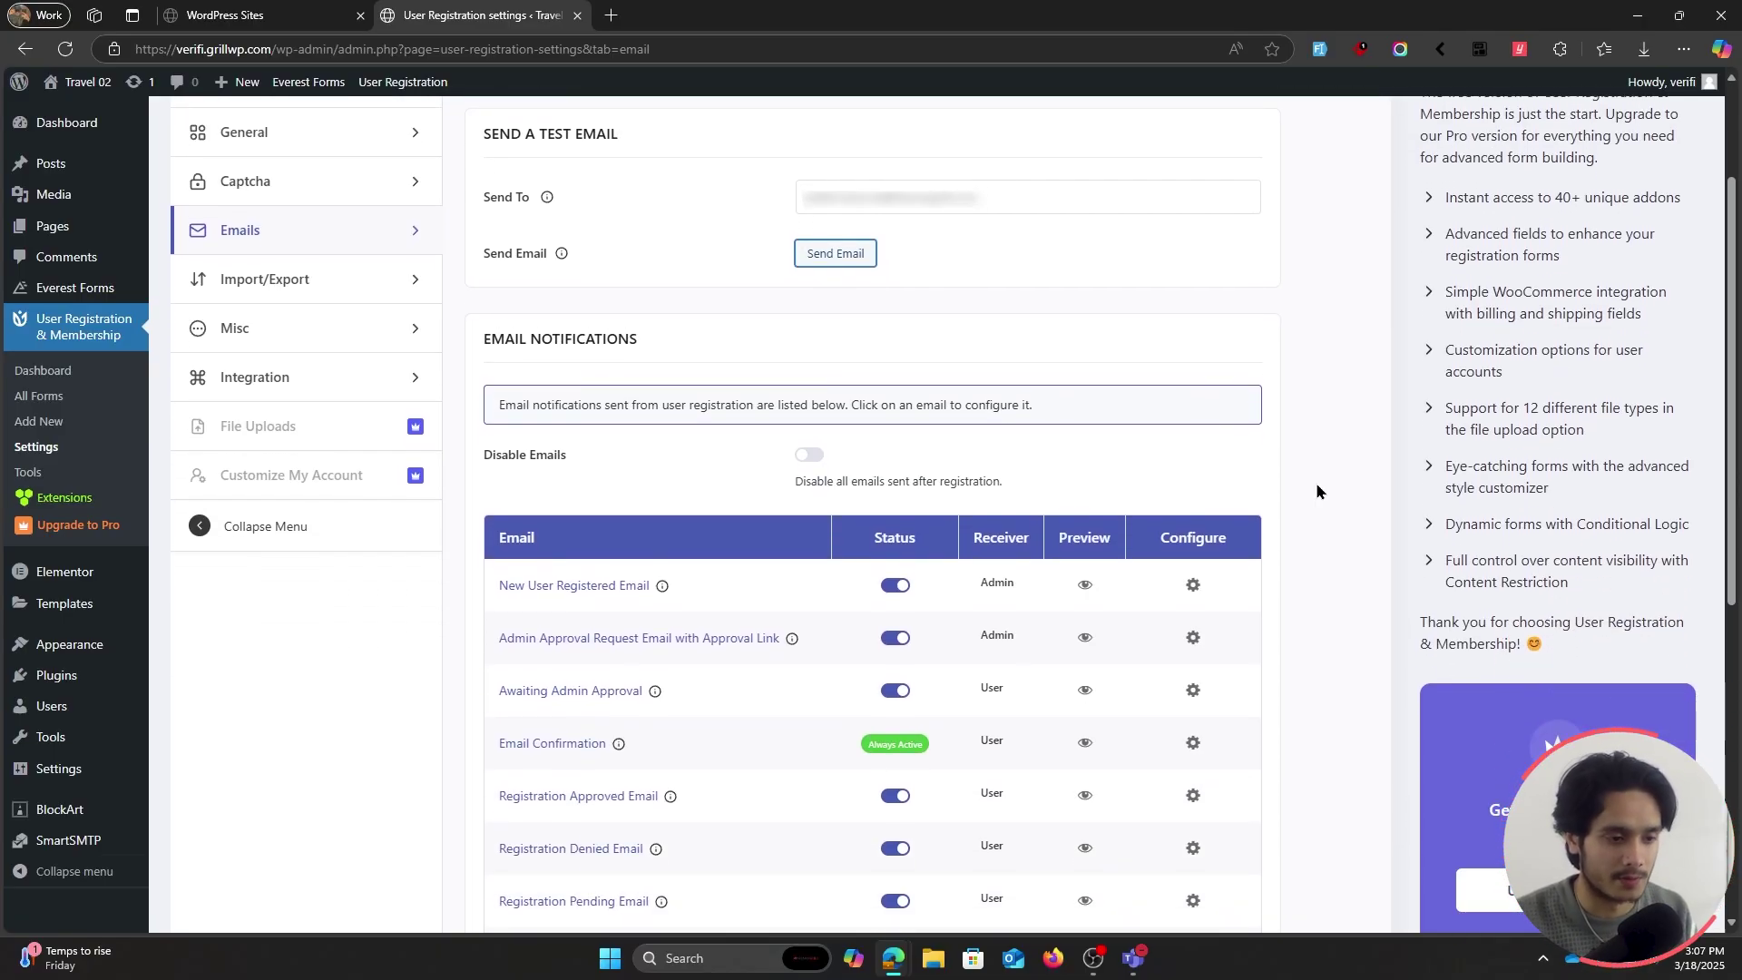
{"action": "scroll", "coordinate": [1335, 477], "scroll_direction": "down", "scroll_amount": 1}
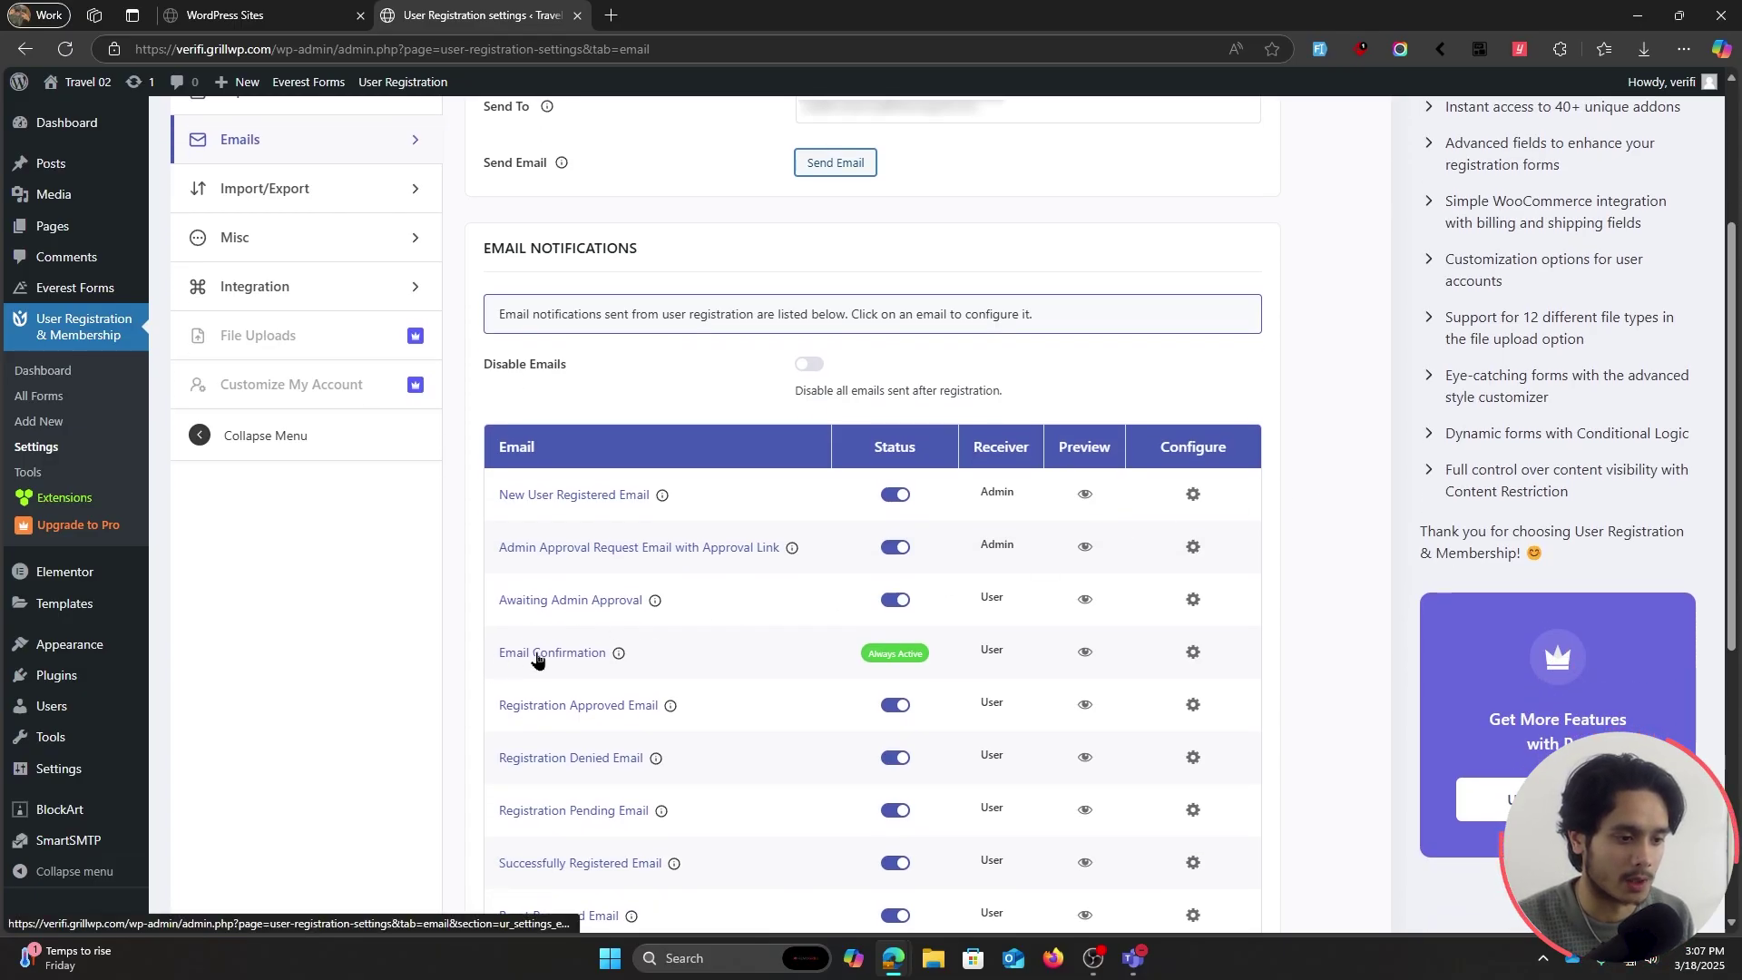
{"action": "mouse_move", "coordinate": [619, 659]}
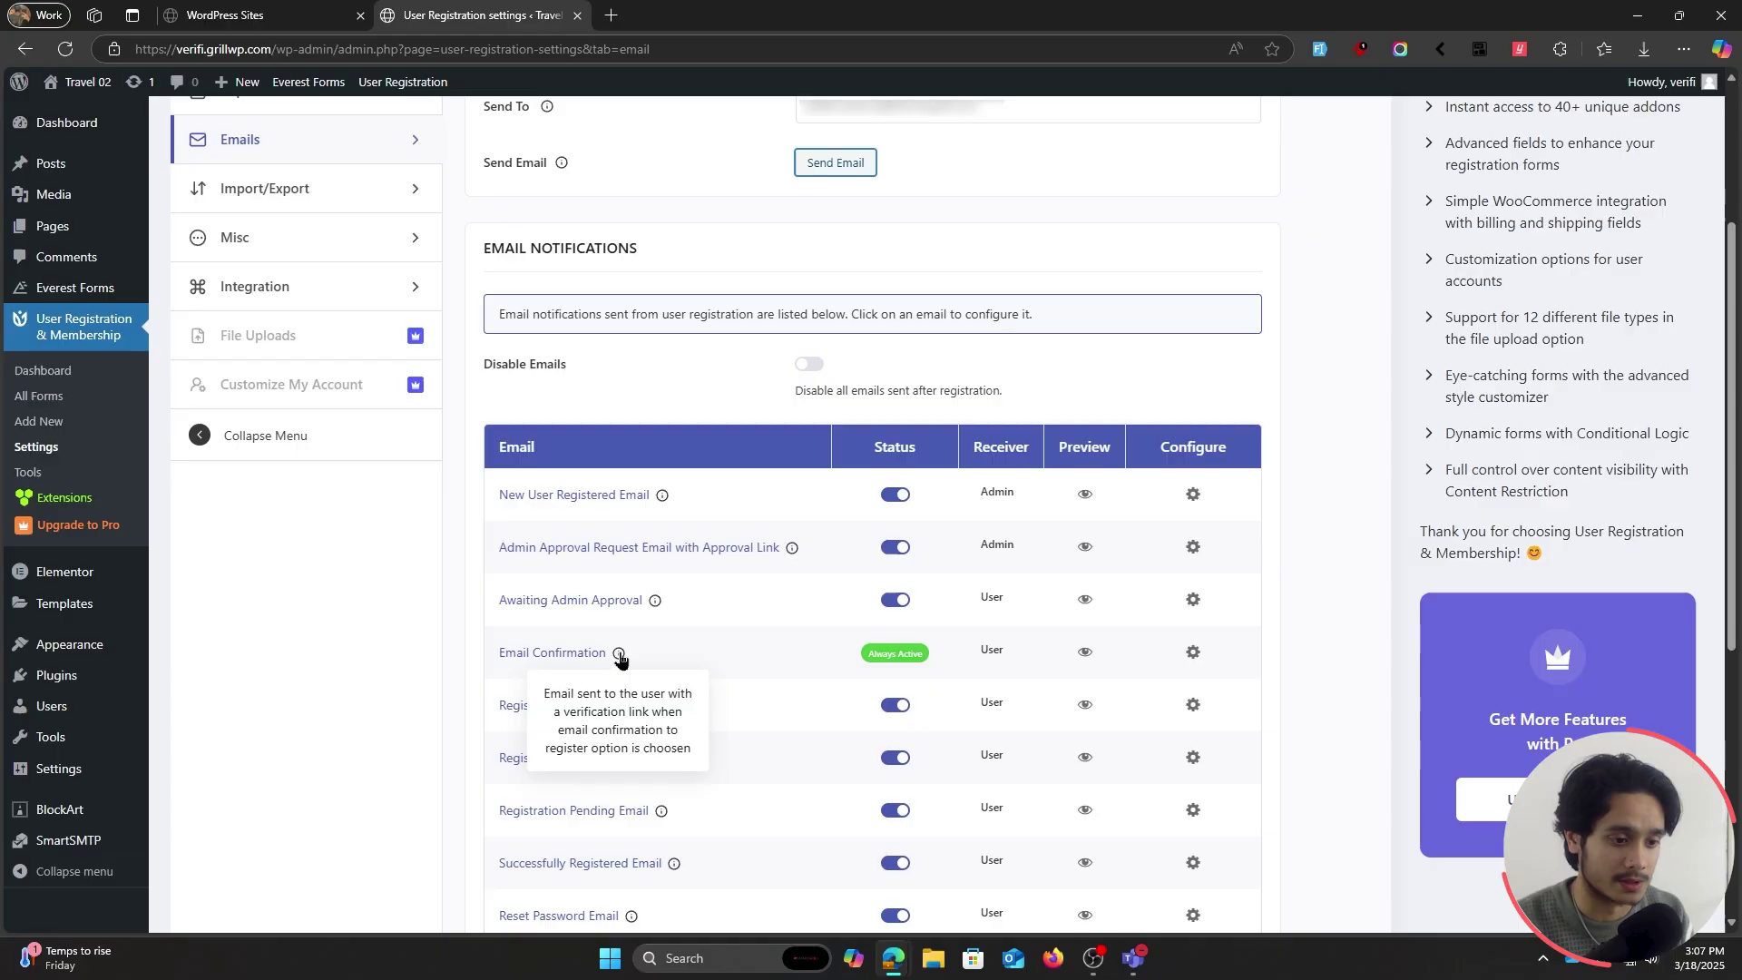
{"action": "left_click", "coordinate": [1193, 652]}
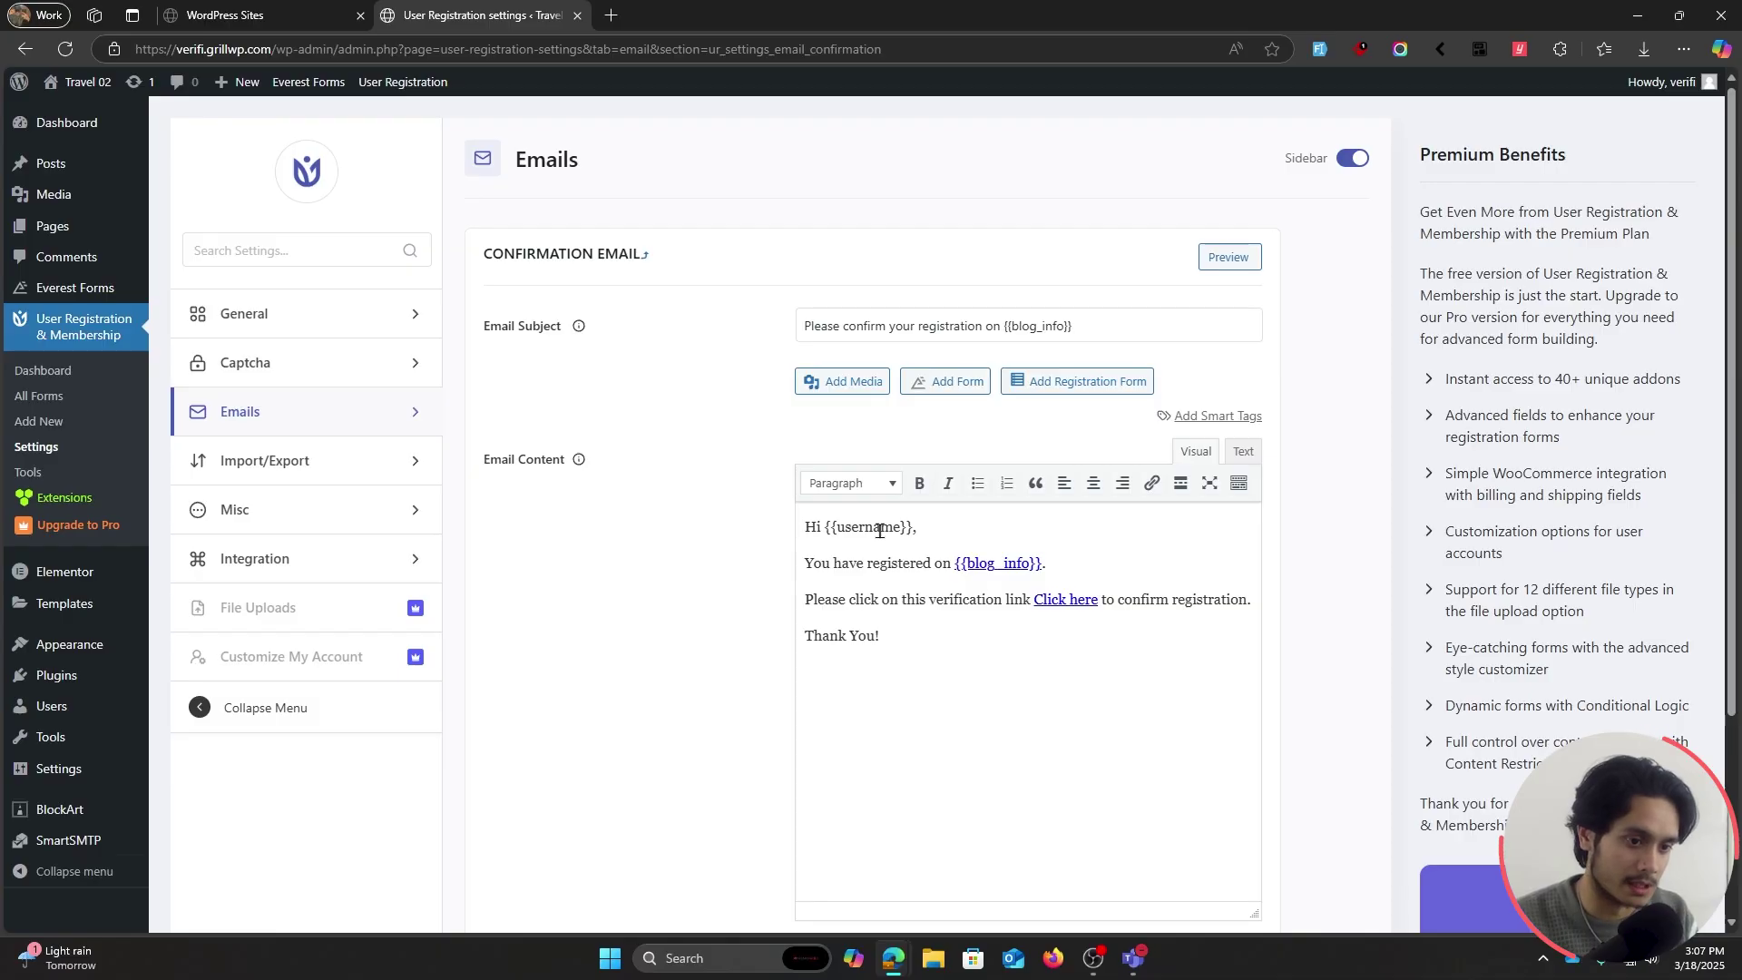
{"action": "left_click", "coordinate": [913, 528]}
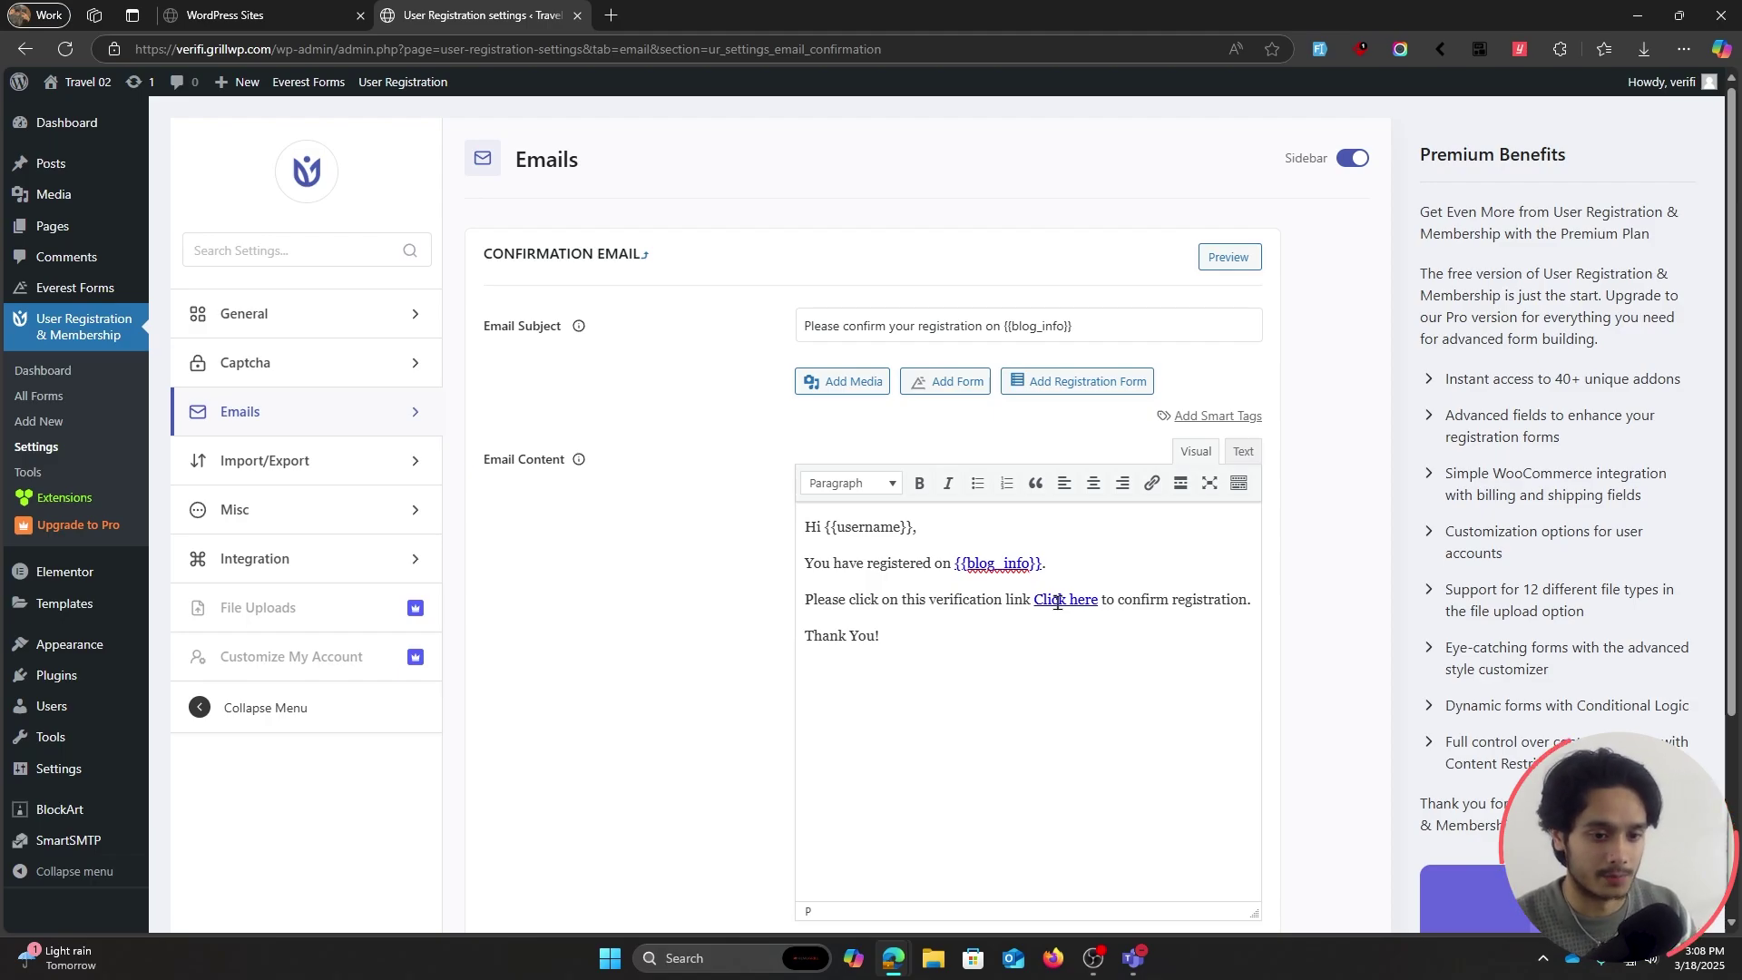
{"action": "scroll", "coordinate": [988, 623], "scroll_direction": "down", "scroll_amount": 3}
{"action": "scroll", "coordinate": [740, 552], "scroll_direction": "up", "scroll_amount": 3}
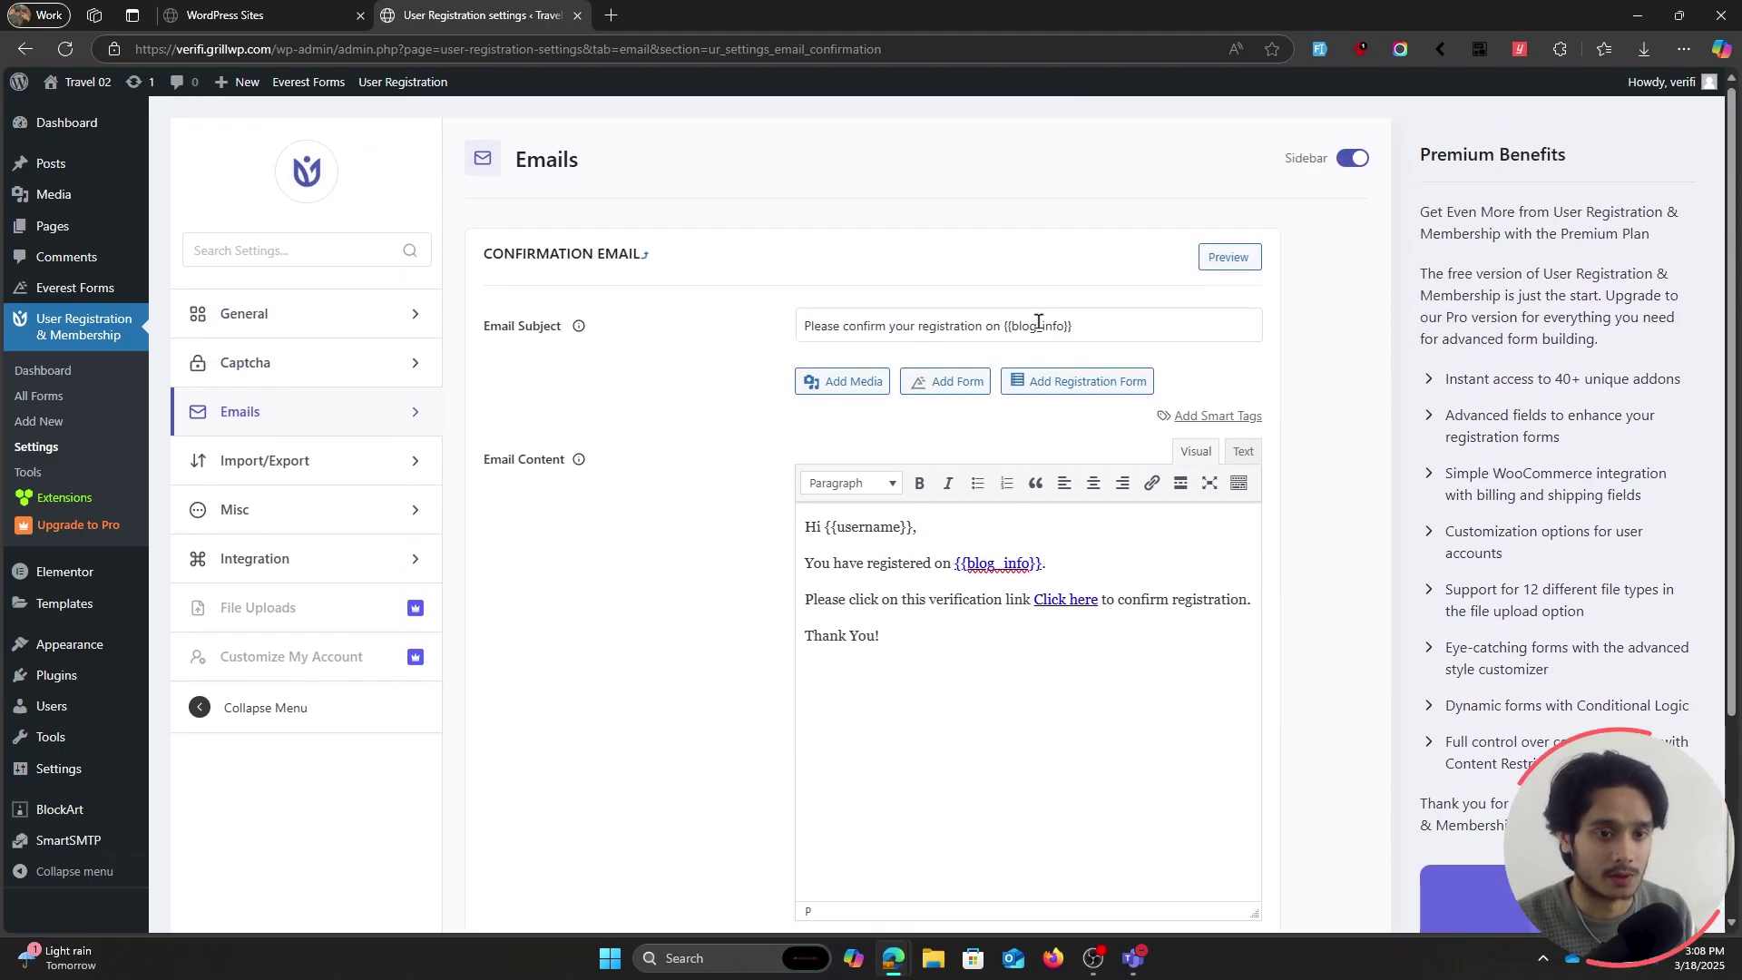
{"action": "left_click", "coordinate": [1239, 257]}
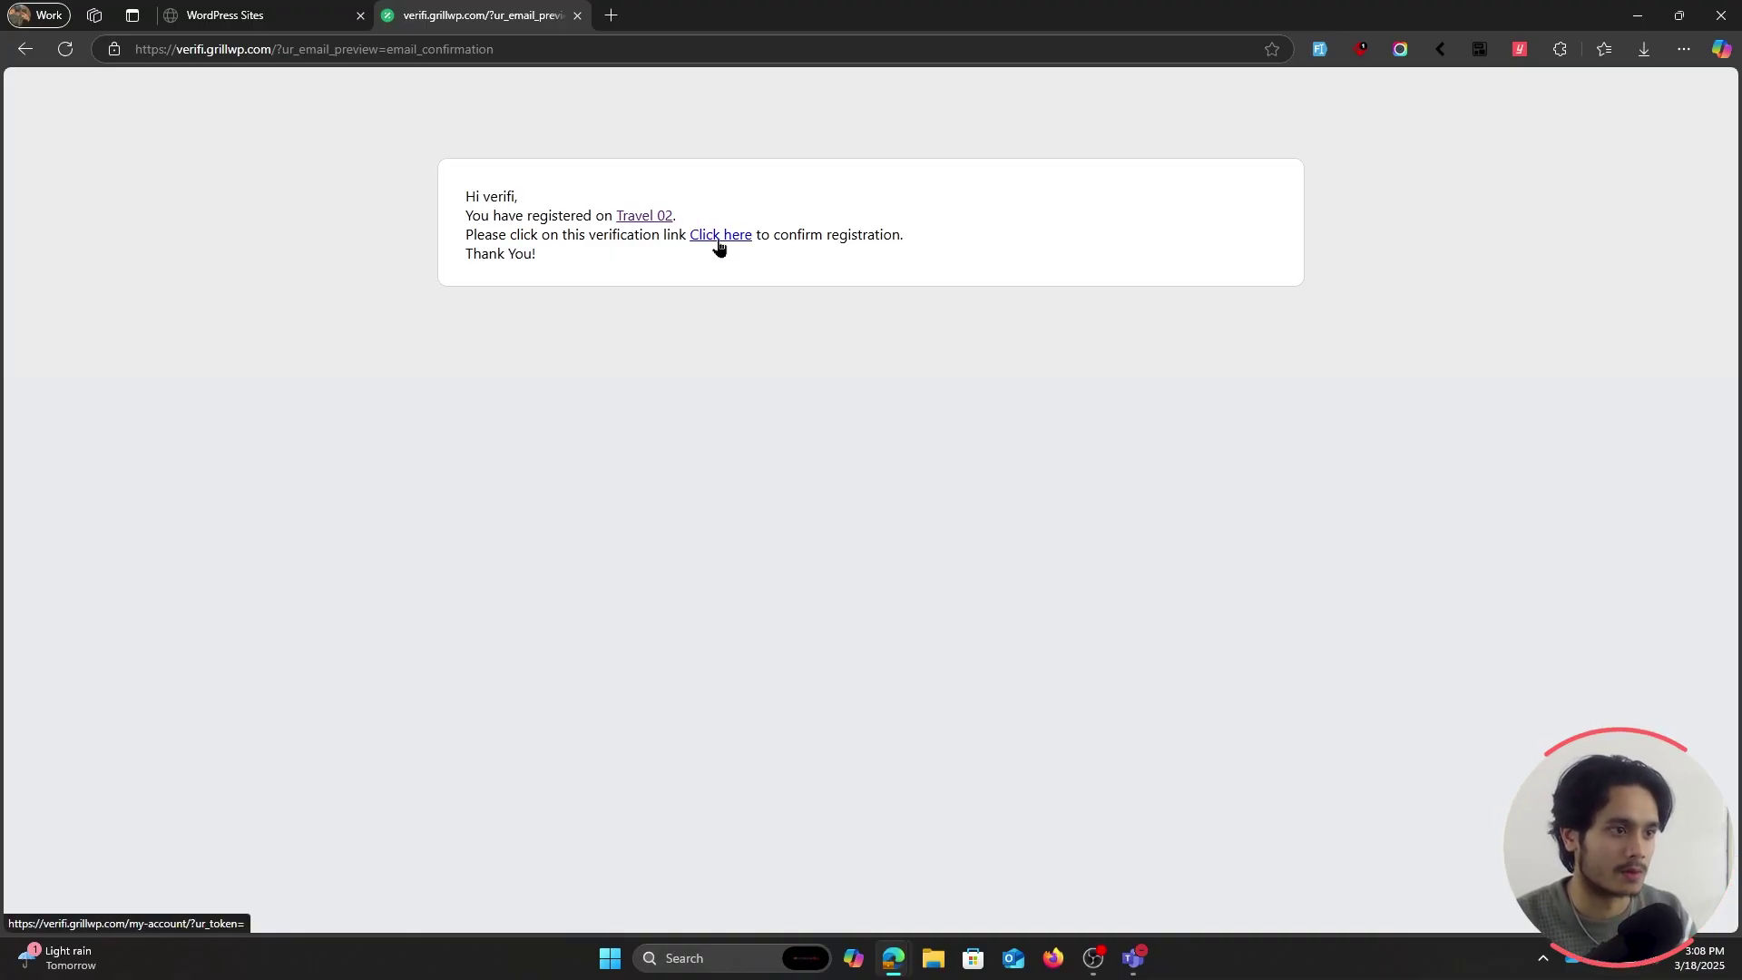
{"action": "left_click", "coordinate": [25, 49]}
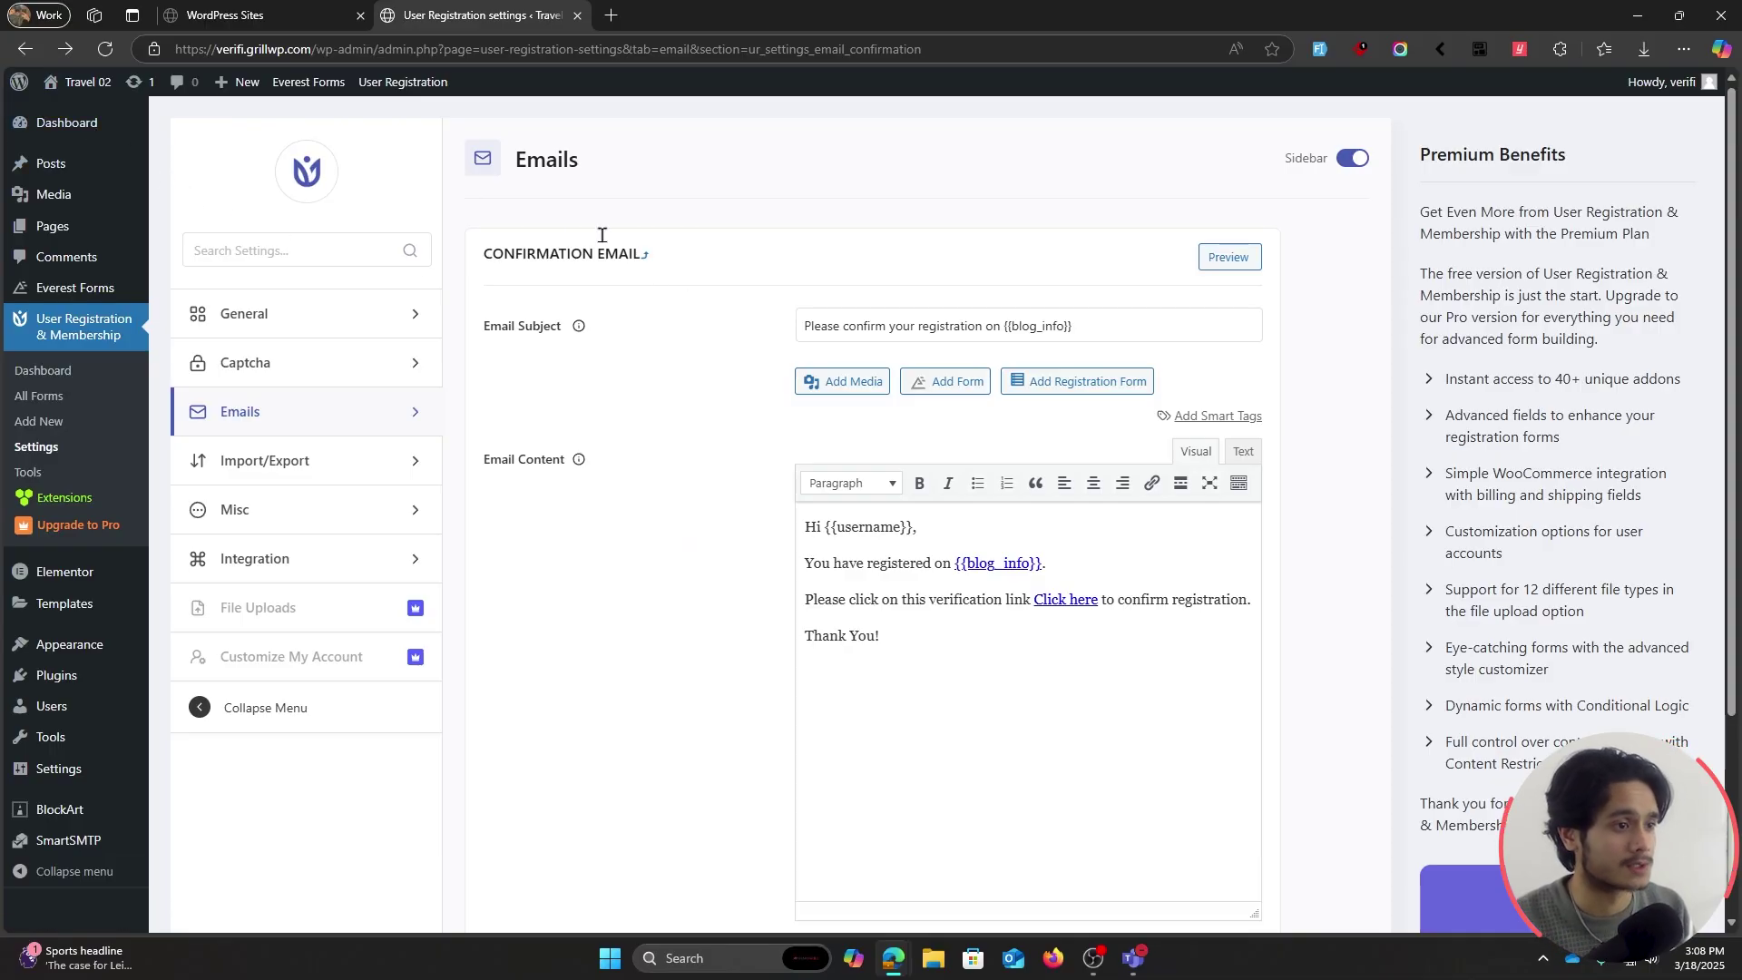
Load the site's /registration page in the InPrivate window
{"action": "left_click", "coordinate": [312, 49]}
{"action": "key", "text": "shift+Home"}
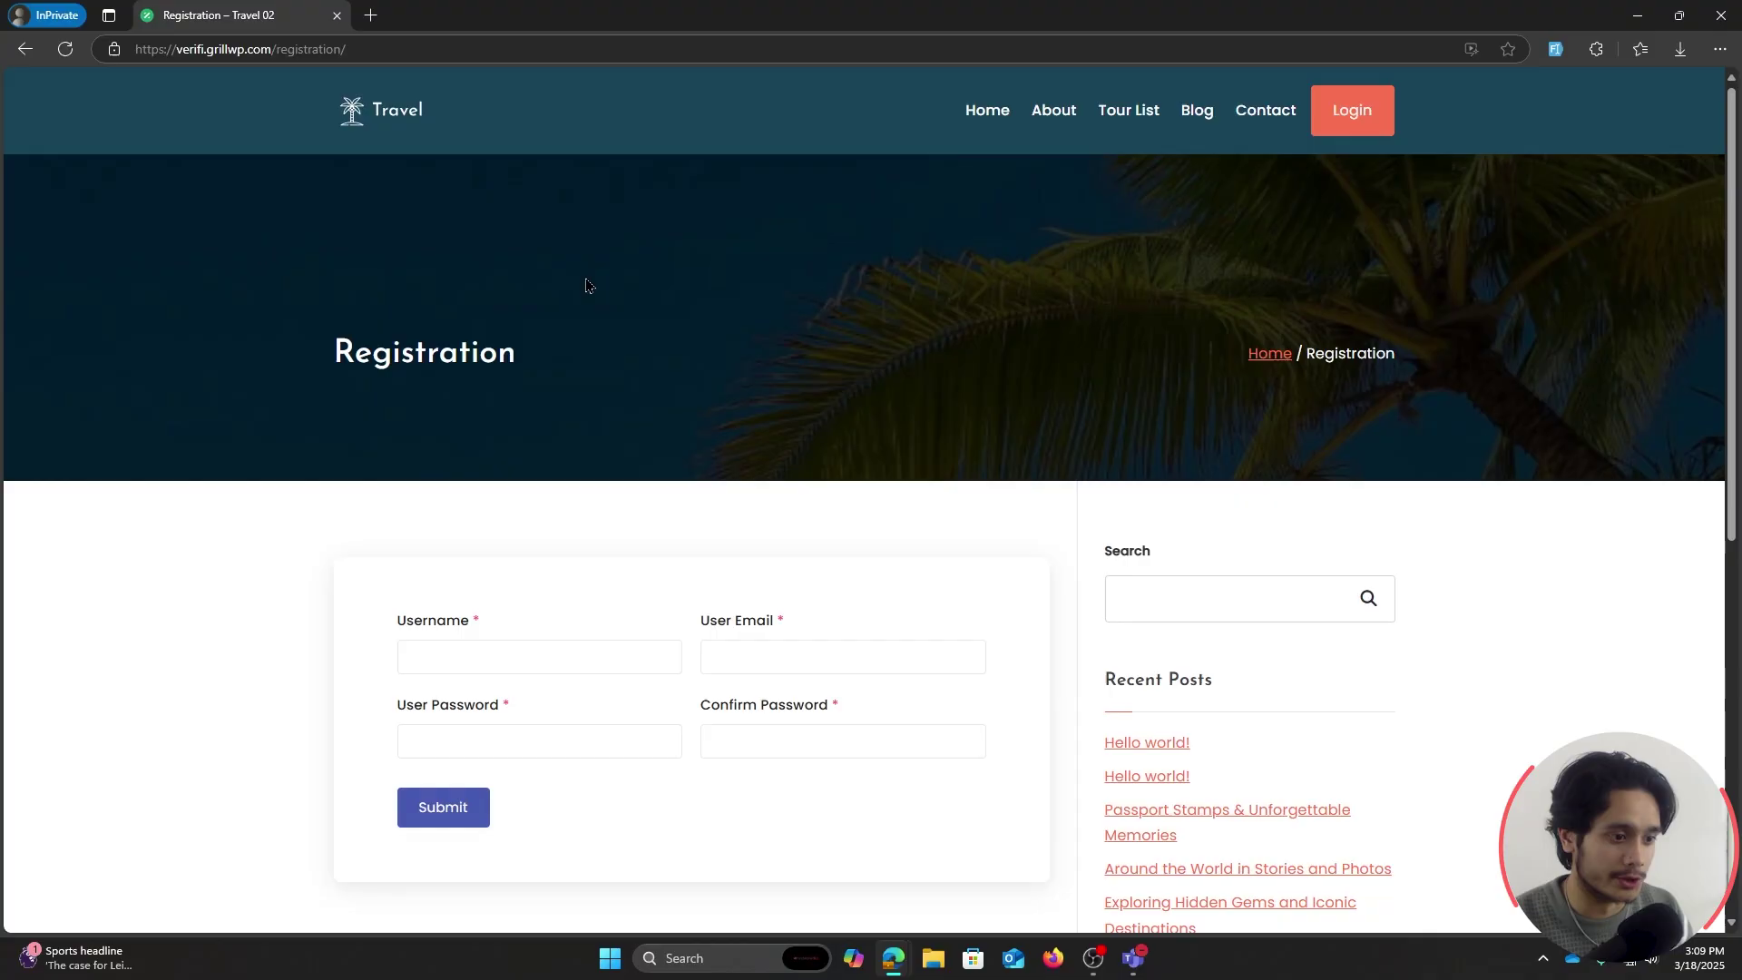
{"action": "scroll", "coordinate": [426, 344], "scroll_direction": "down", "scroll_amount": 1}
Register username testt with the test email address and a password
{"action": "left_click", "coordinate": [460, 564]}
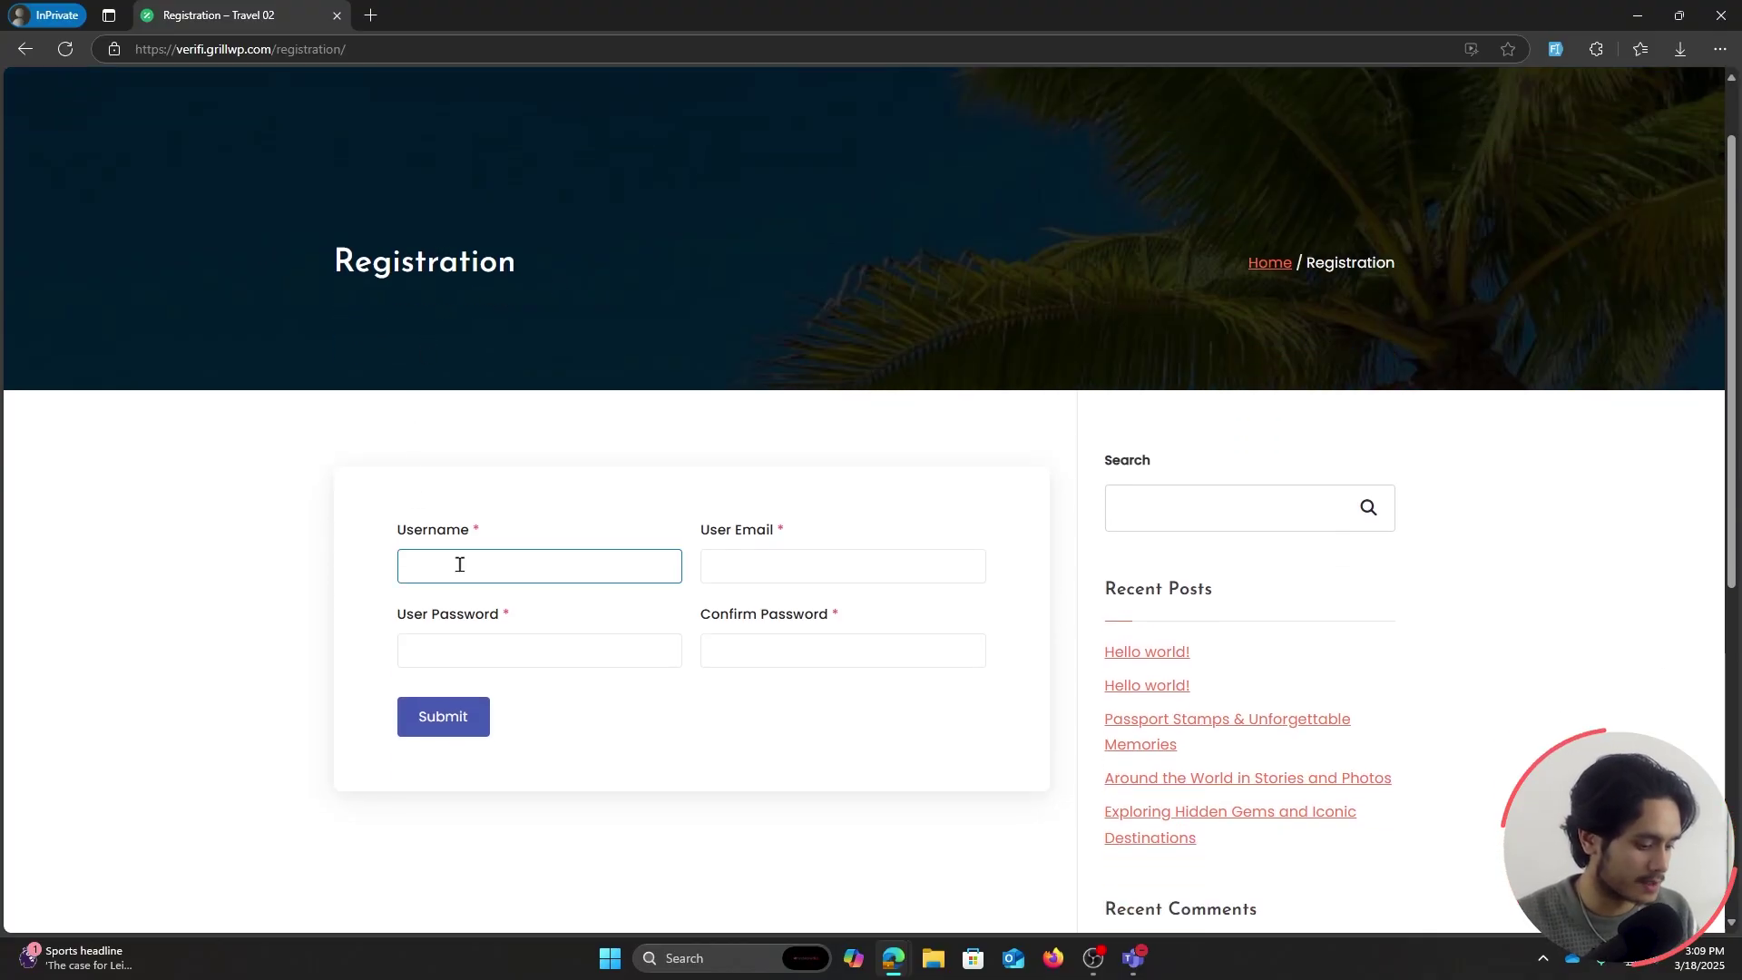
{"action": "type", "text": "testt"}
{"action": "left_click", "coordinate": [802, 574]}
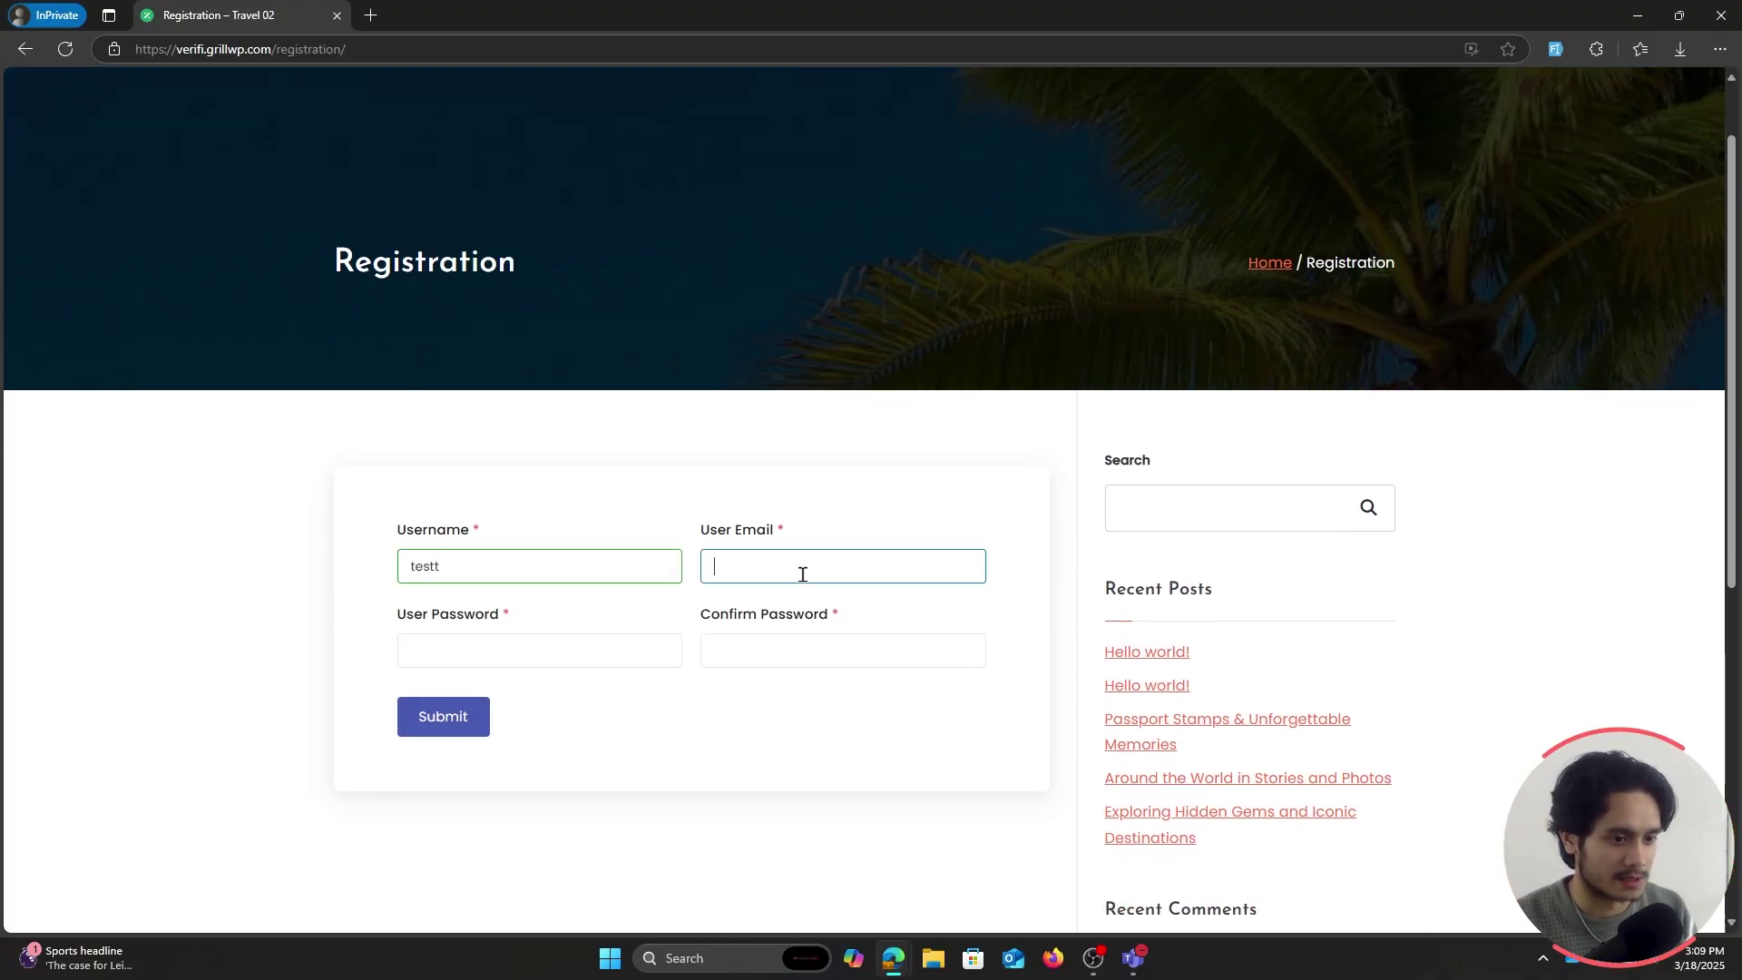
{"action": "type", "text": "tes"}
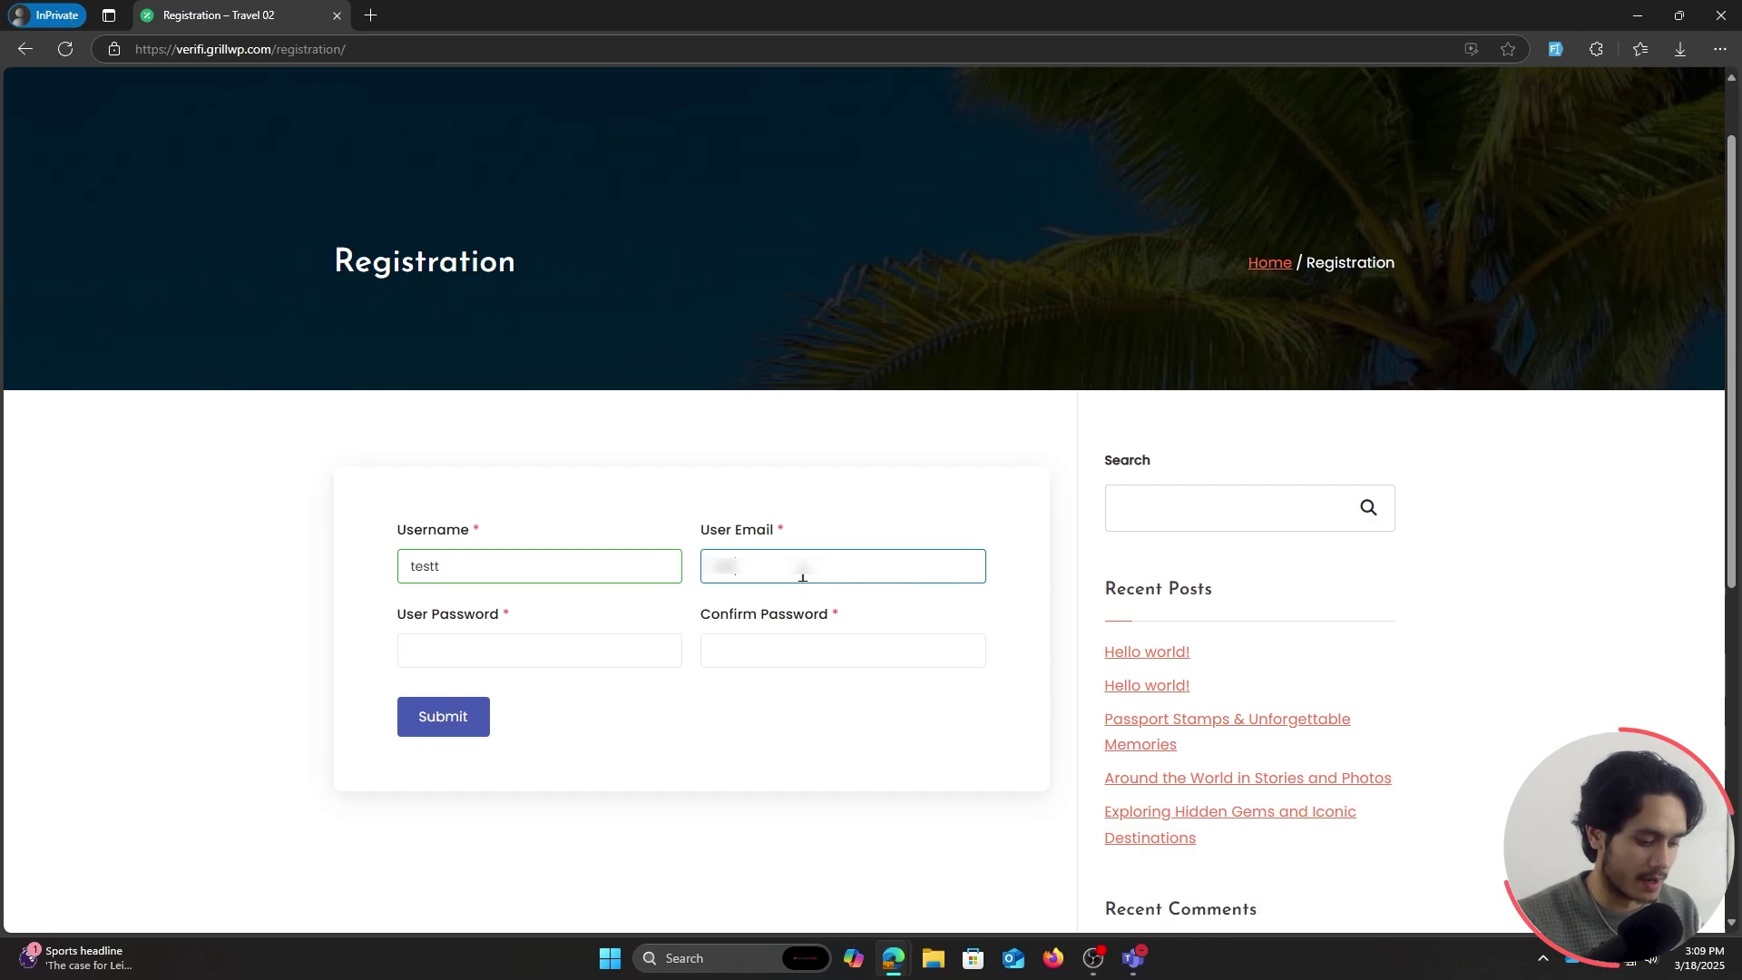
{"action": "key", "text": "ctrl+v"}
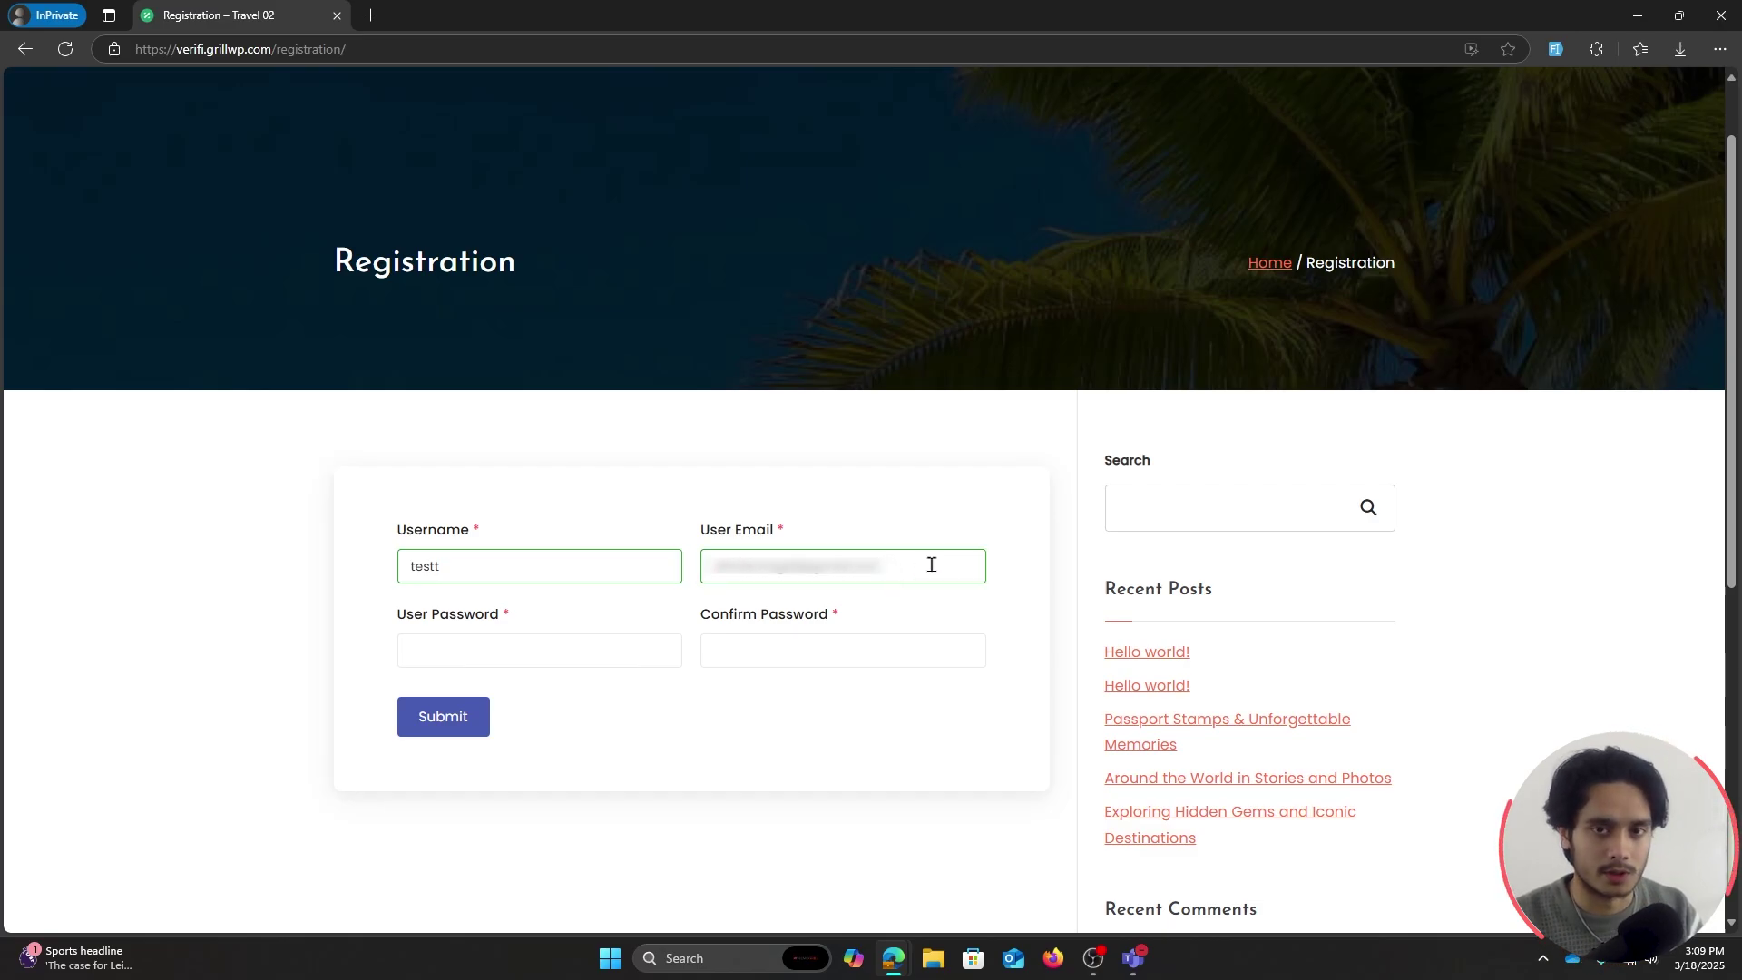
{"action": "left_click", "coordinate": [638, 650]}
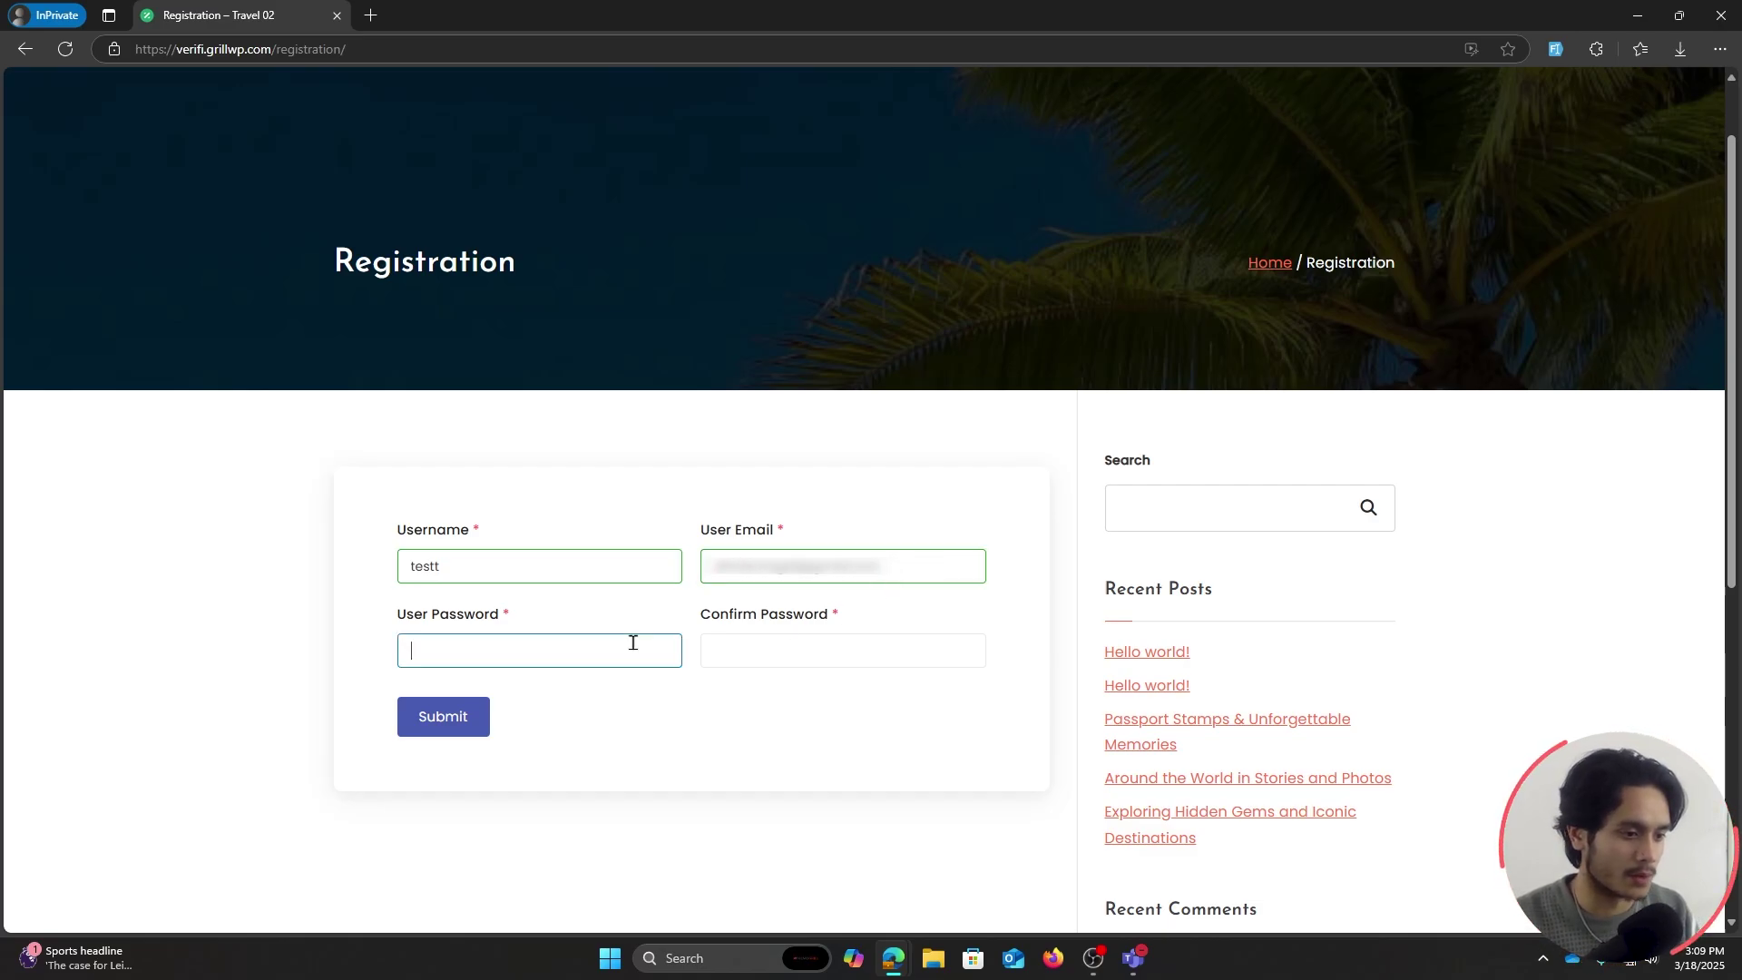
{"action": "key", "text": "ctrl+v"}
{"action": "key", "text": "Tab"}
{"action": "key", "text": "ctrl+v"}
{"action": "key", "text": "Return"}
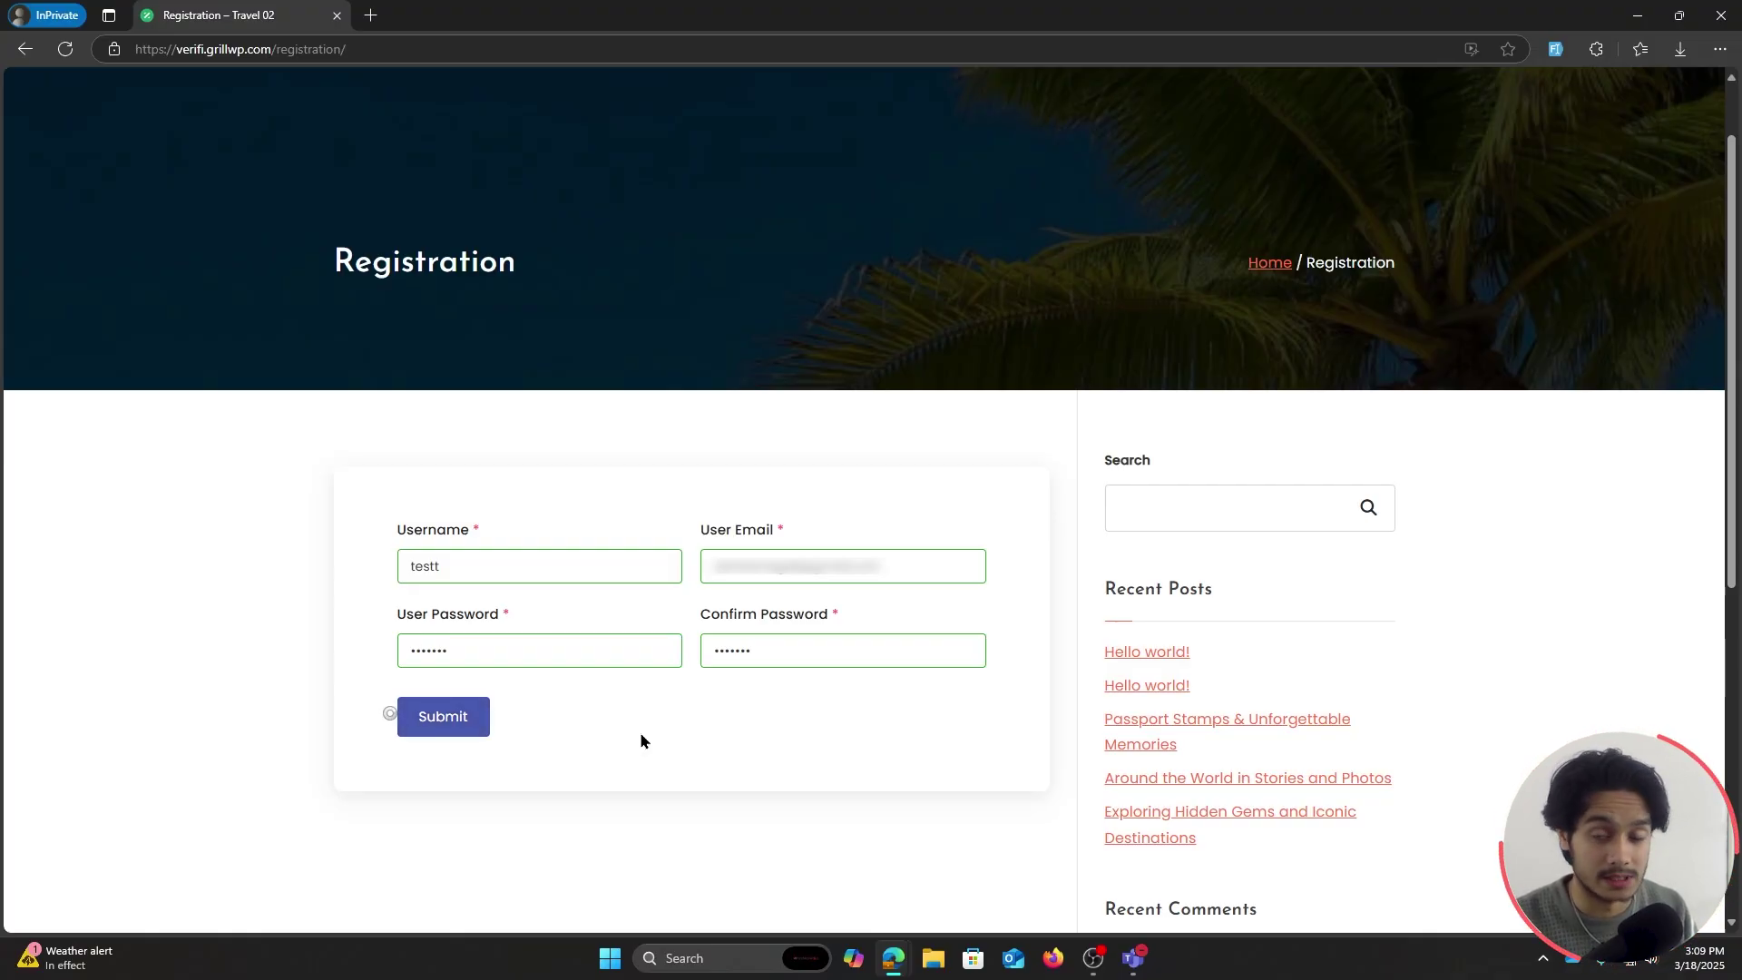
Shrink the InPrivate window and switch to the main browser's Gmail inbox
{"action": "scroll", "coordinate": [723, 650], "scroll_direction": "up", "scroll_amount": 3}
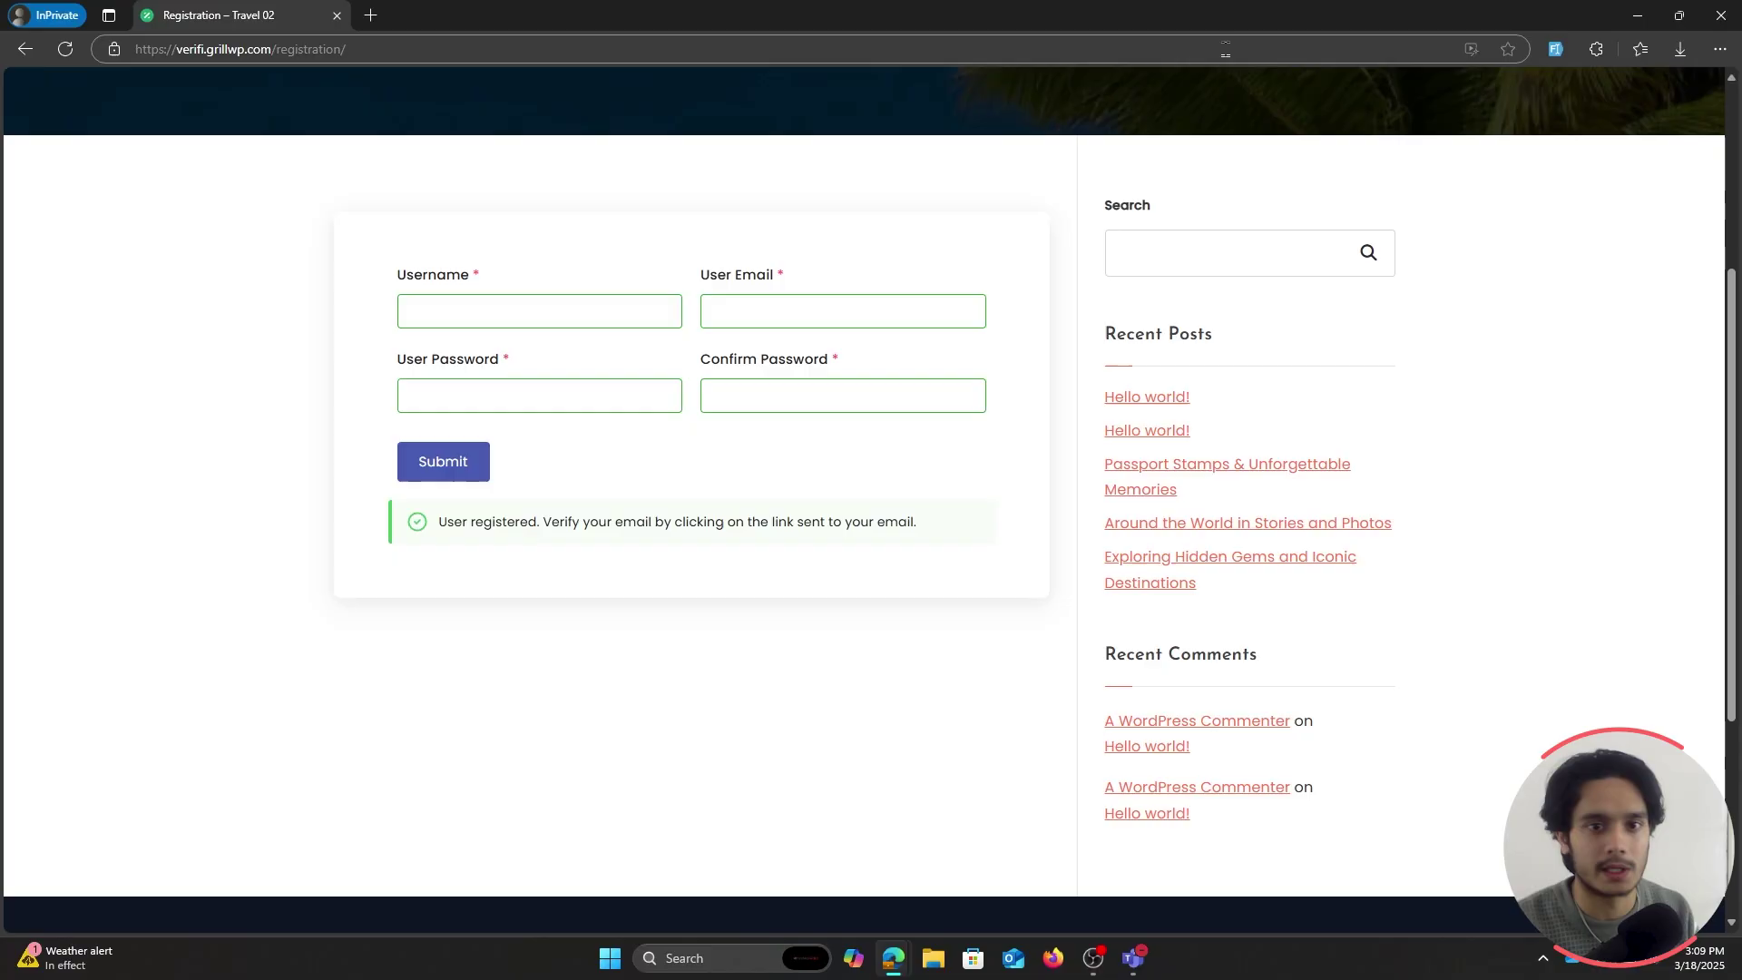
{"action": "double_click", "coordinate": [1200, 7]}
{"action": "left_click", "coordinate": [1201, 7]}
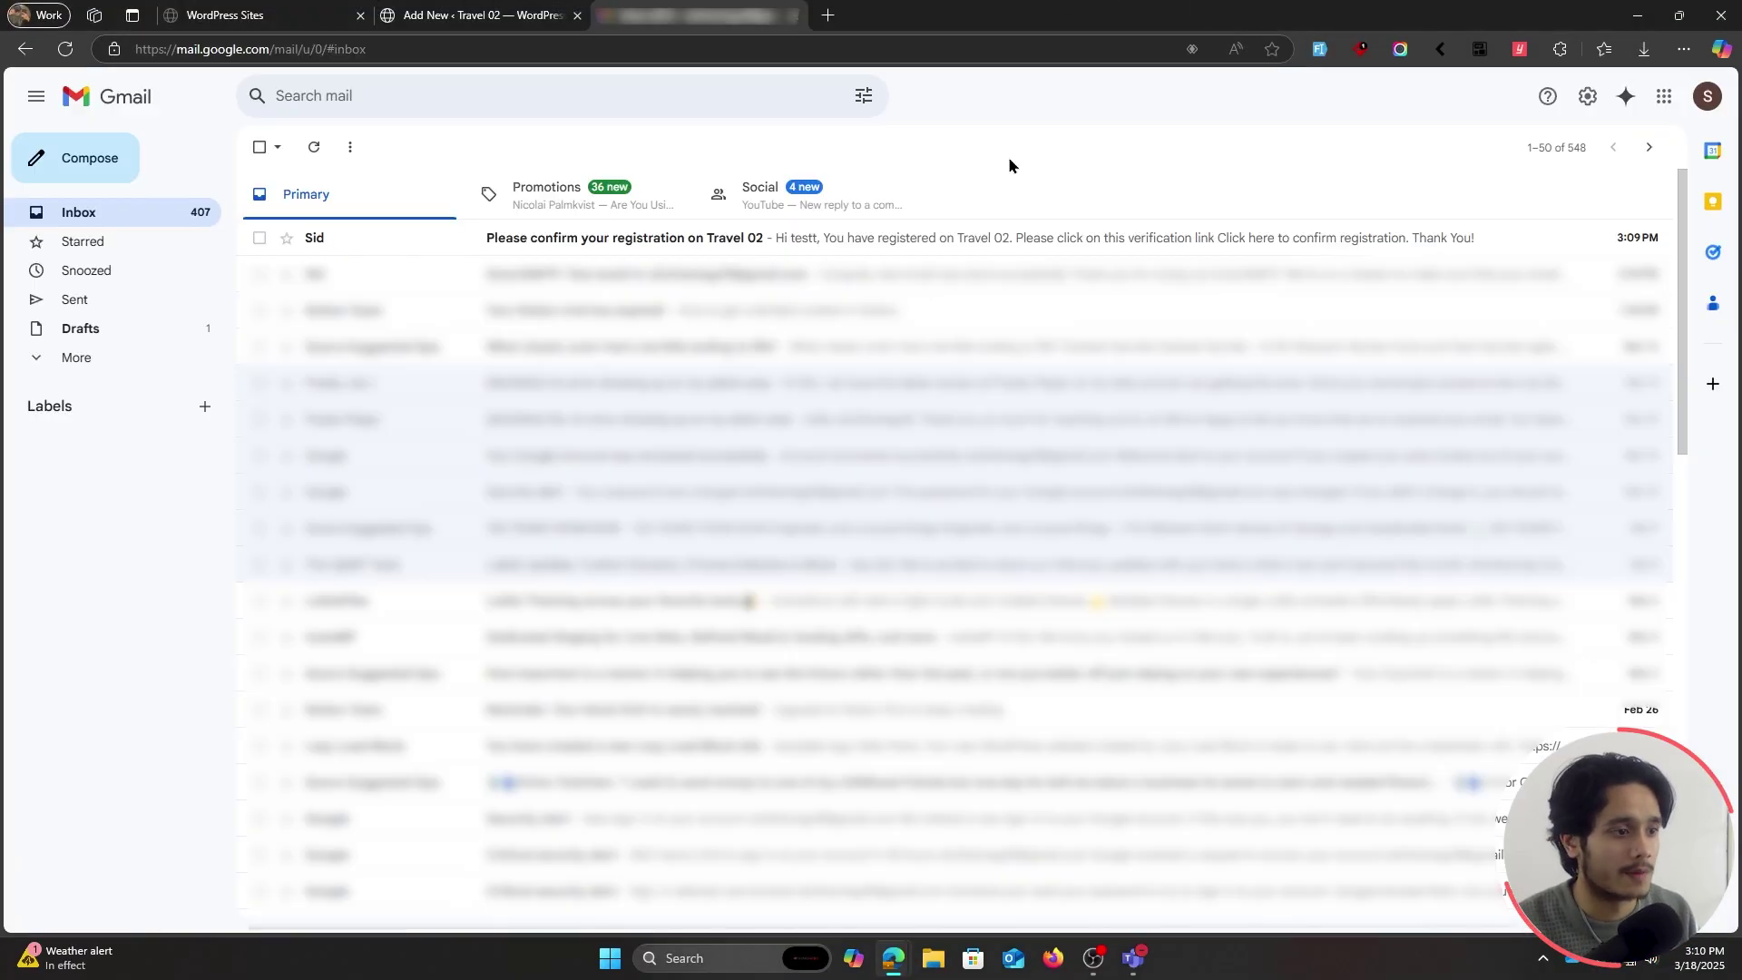
Open the Travel 02 confirmation email, then bring the InPrivate registration window forward
{"action": "left_click", "coordinate": [902, 249]}
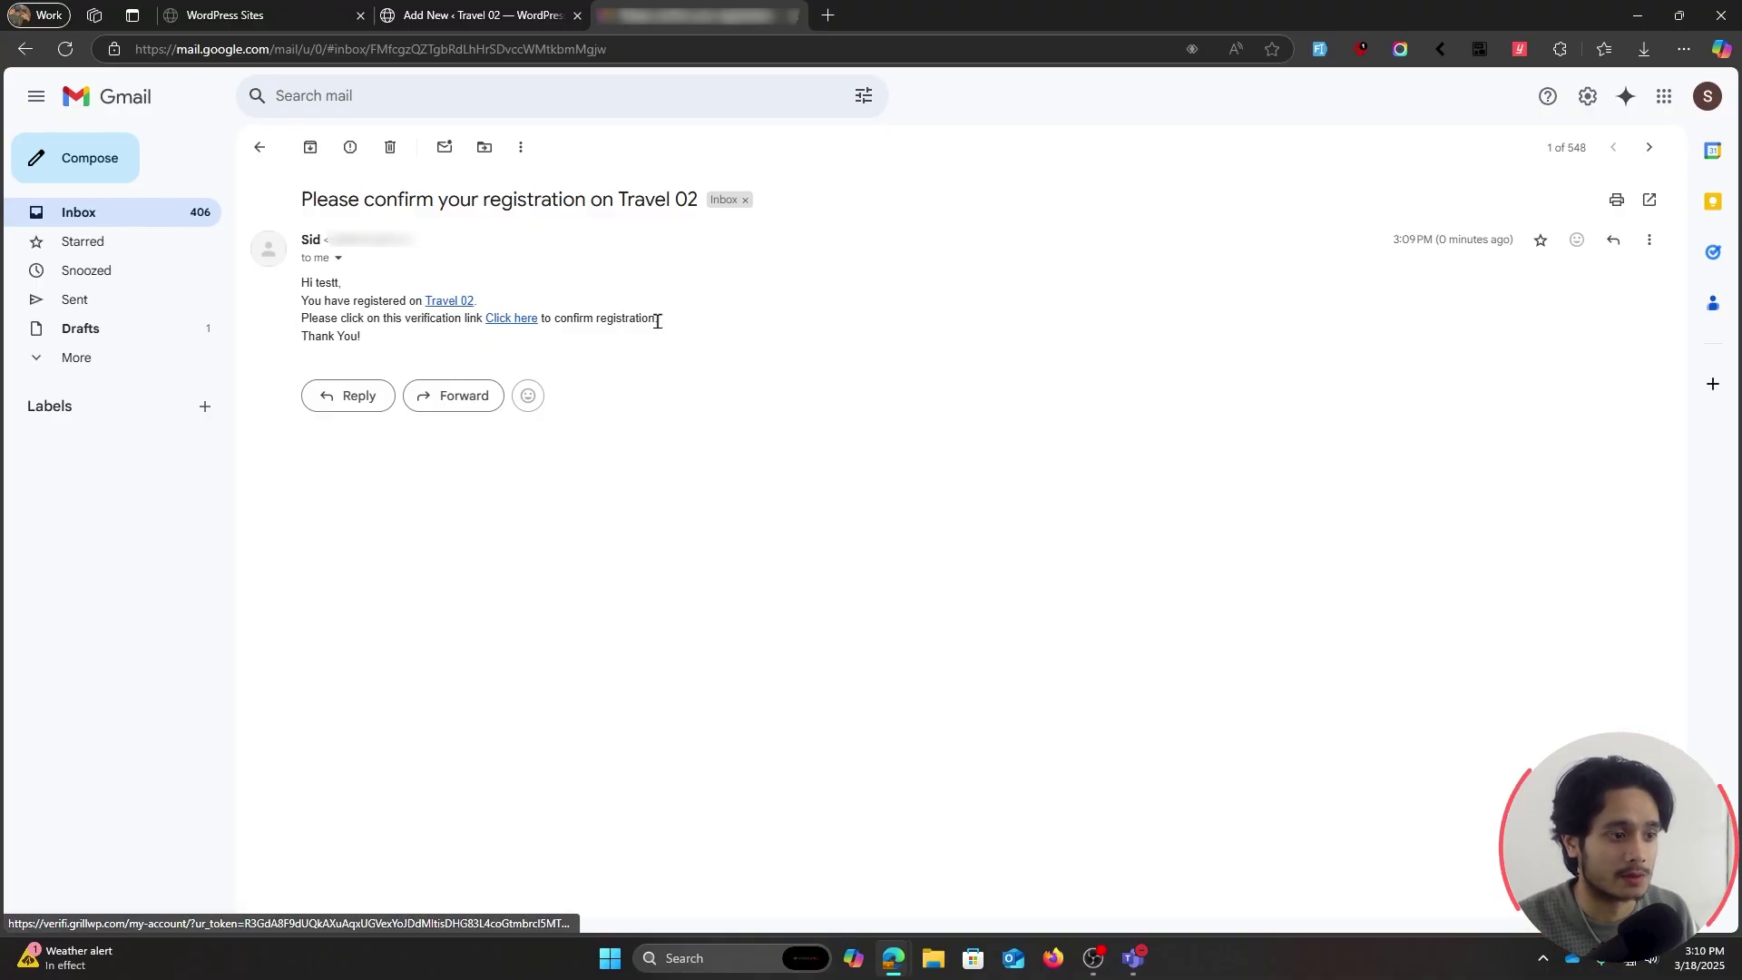
{"action": "key", "text": "alt+Tab"}
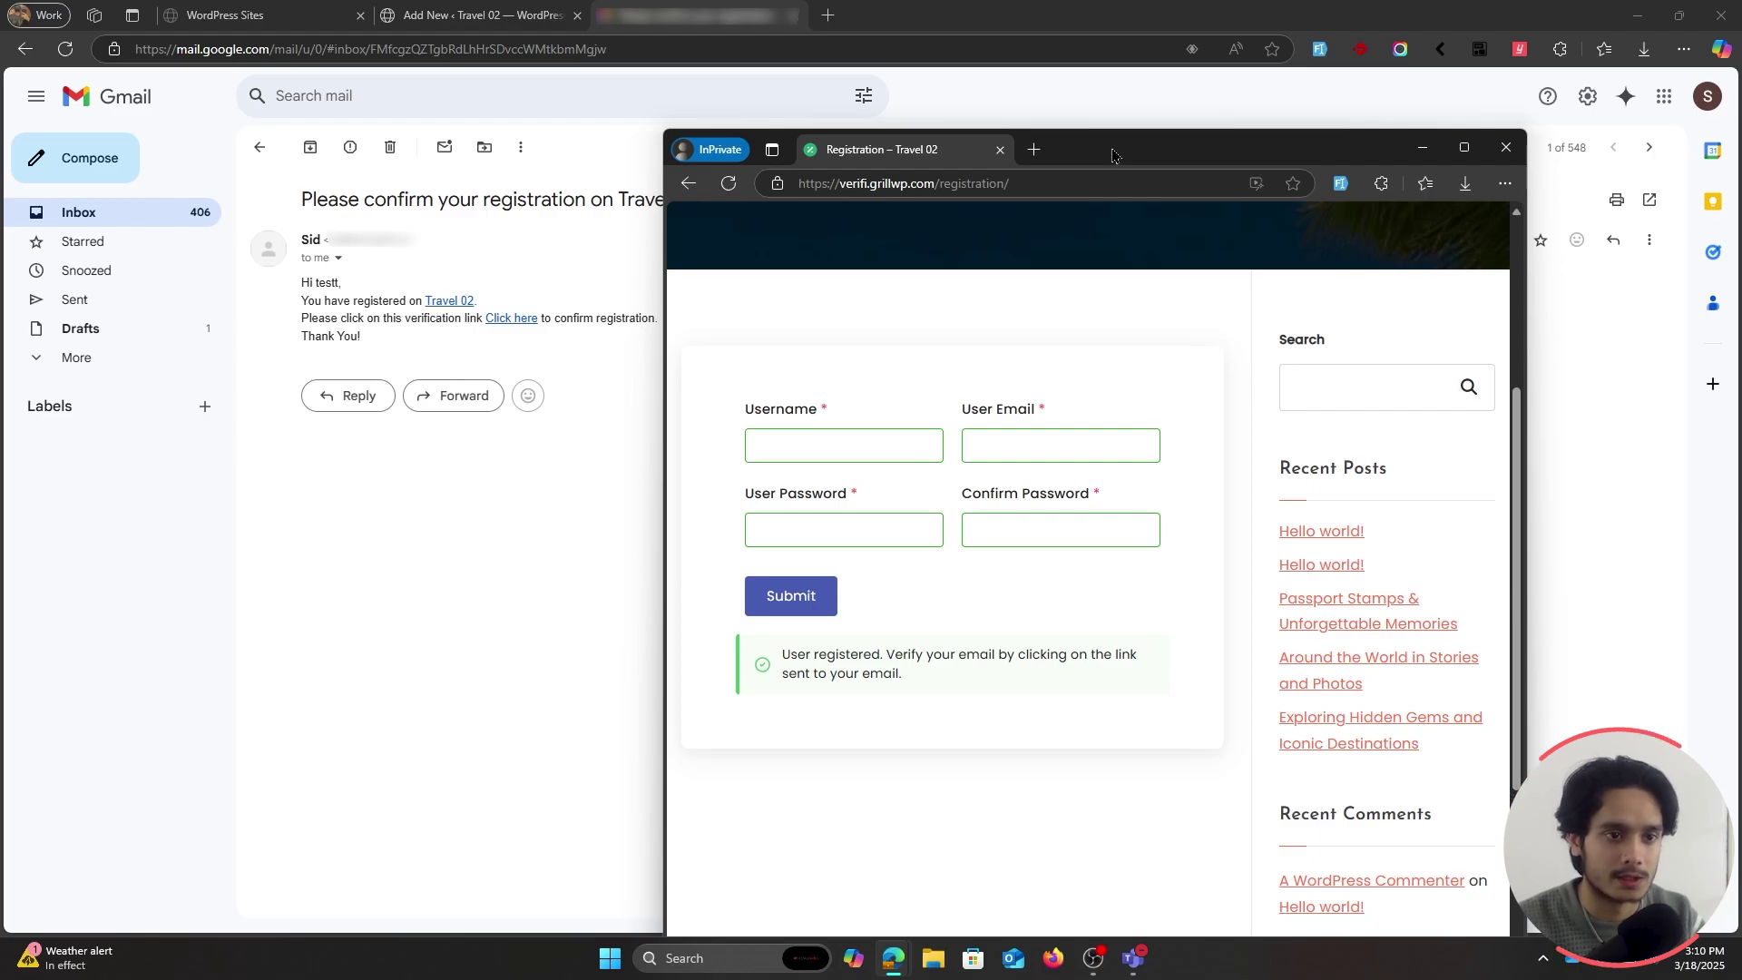
Maximize the InPrivate window and load the site's /login page
{"action": "double_click", "coordinate": [1112, 149]}
{"action": "double_click", "coordinate": [324, 48]}
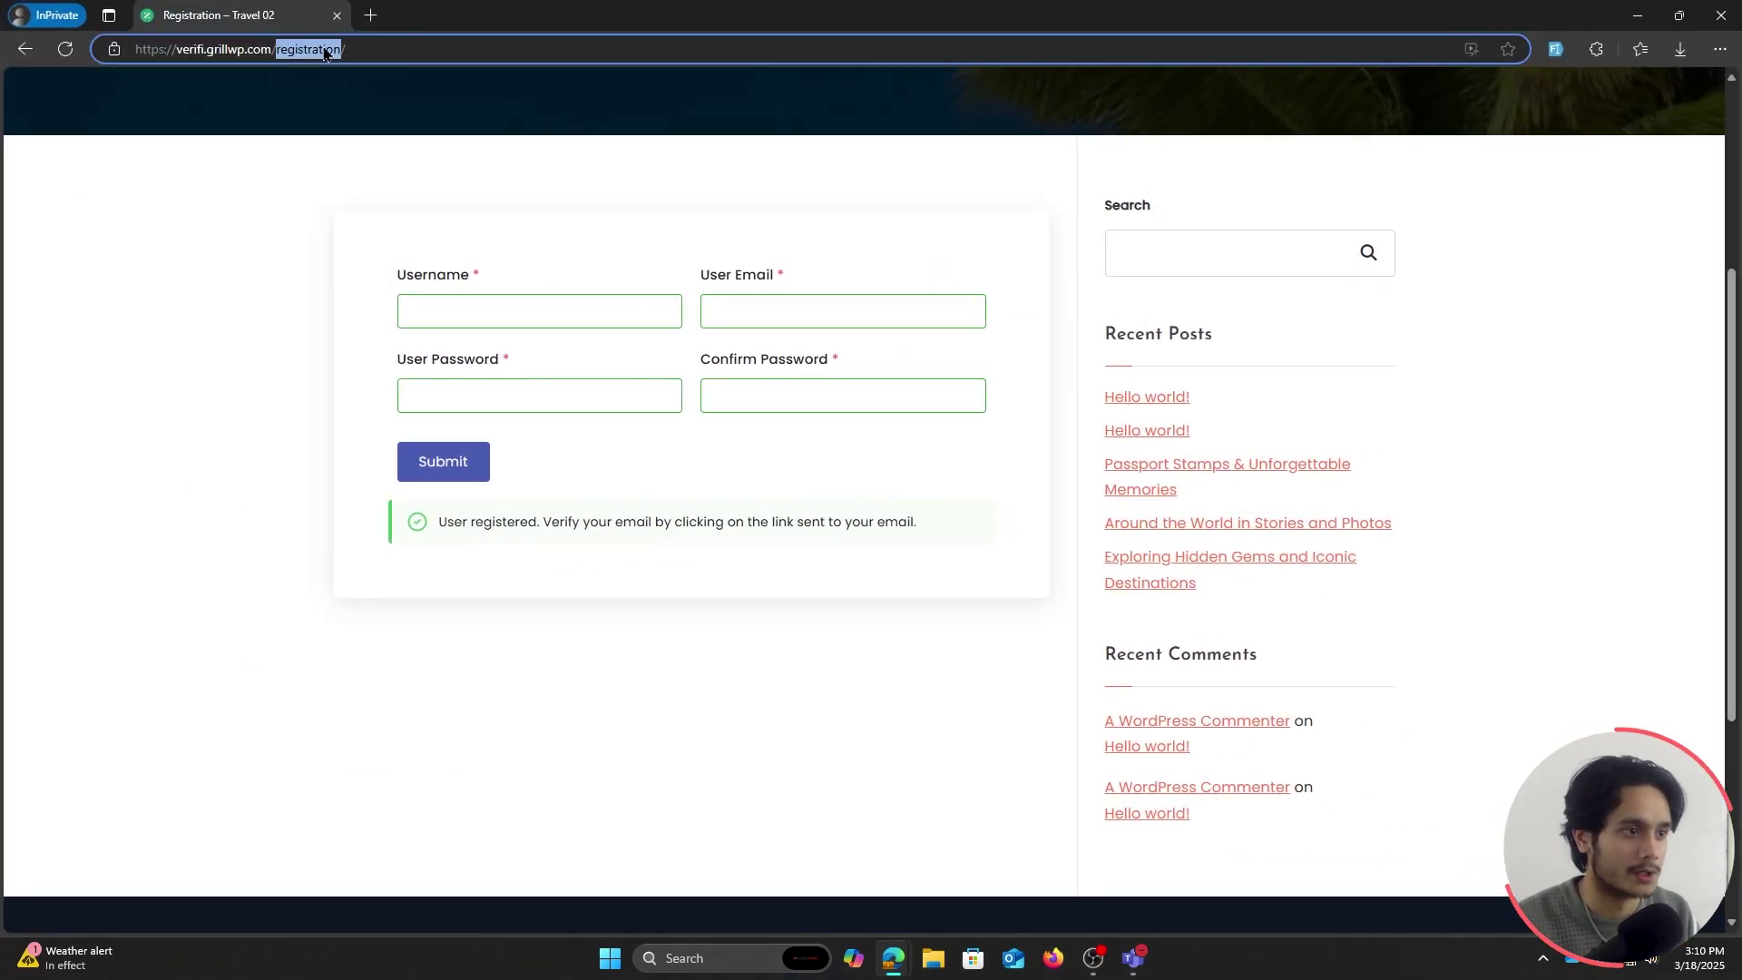
{"action": "type", "text": "login"}
{"action": "key", "text": "Return"}
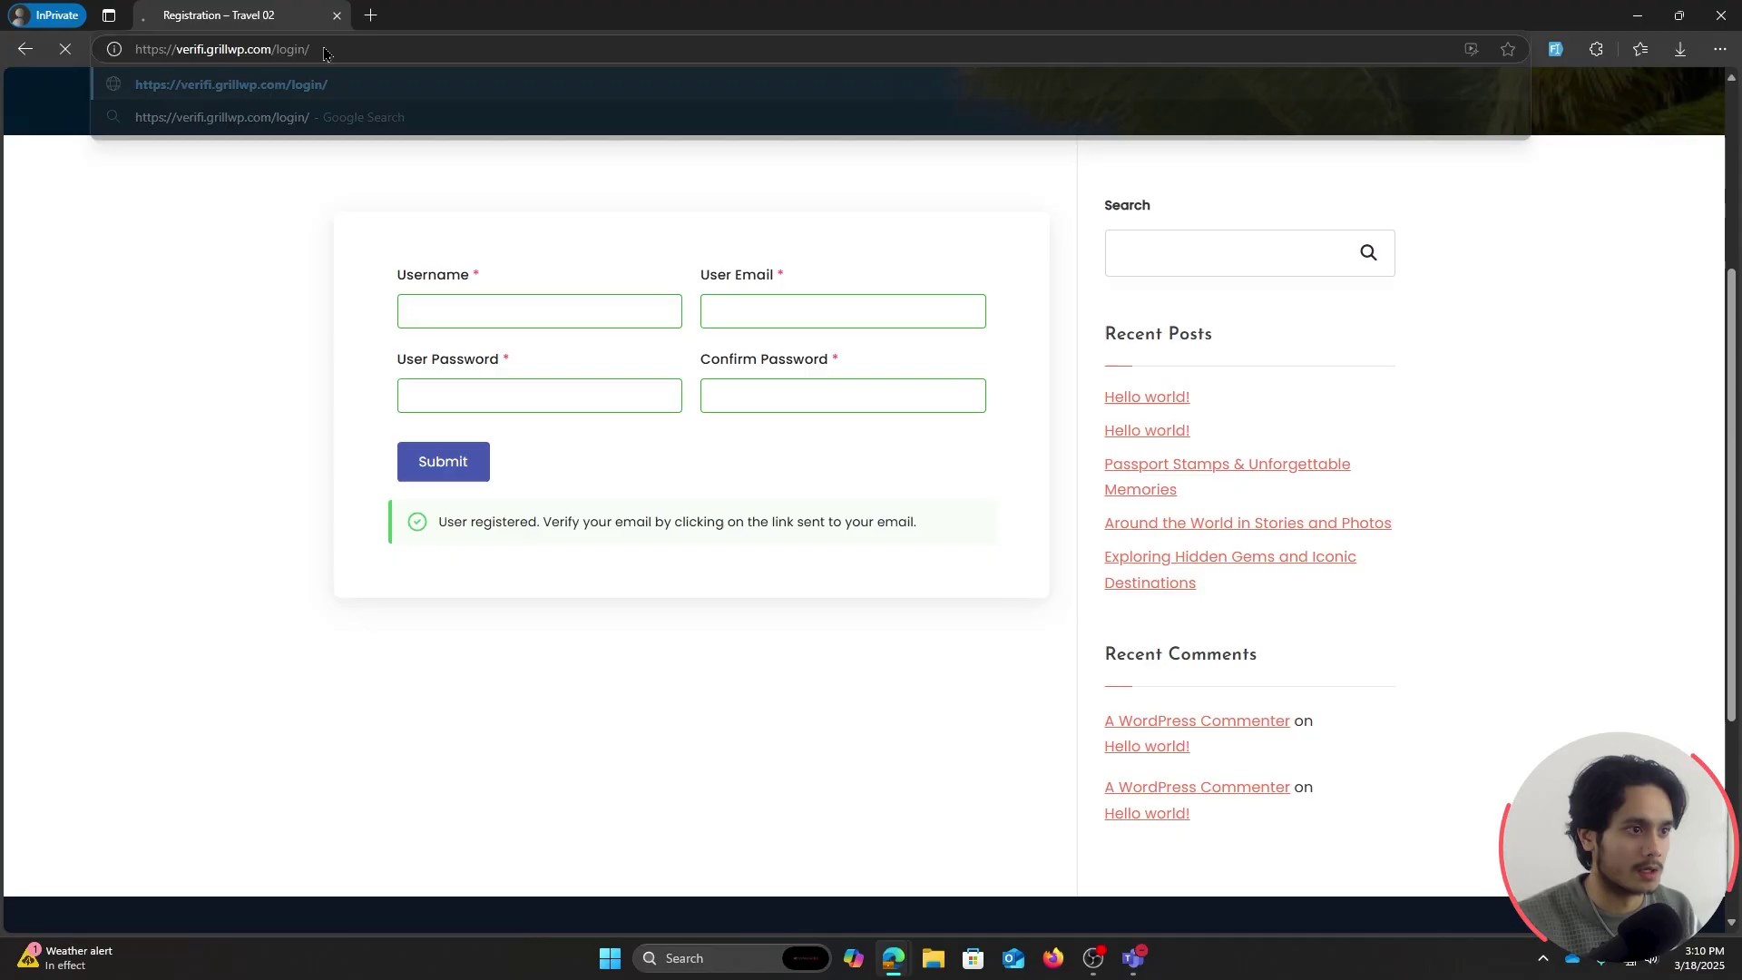
Try logging in as testt with its password, then return to the Gmail email
{"action": "left_click", "coordinate": [581, 582]}
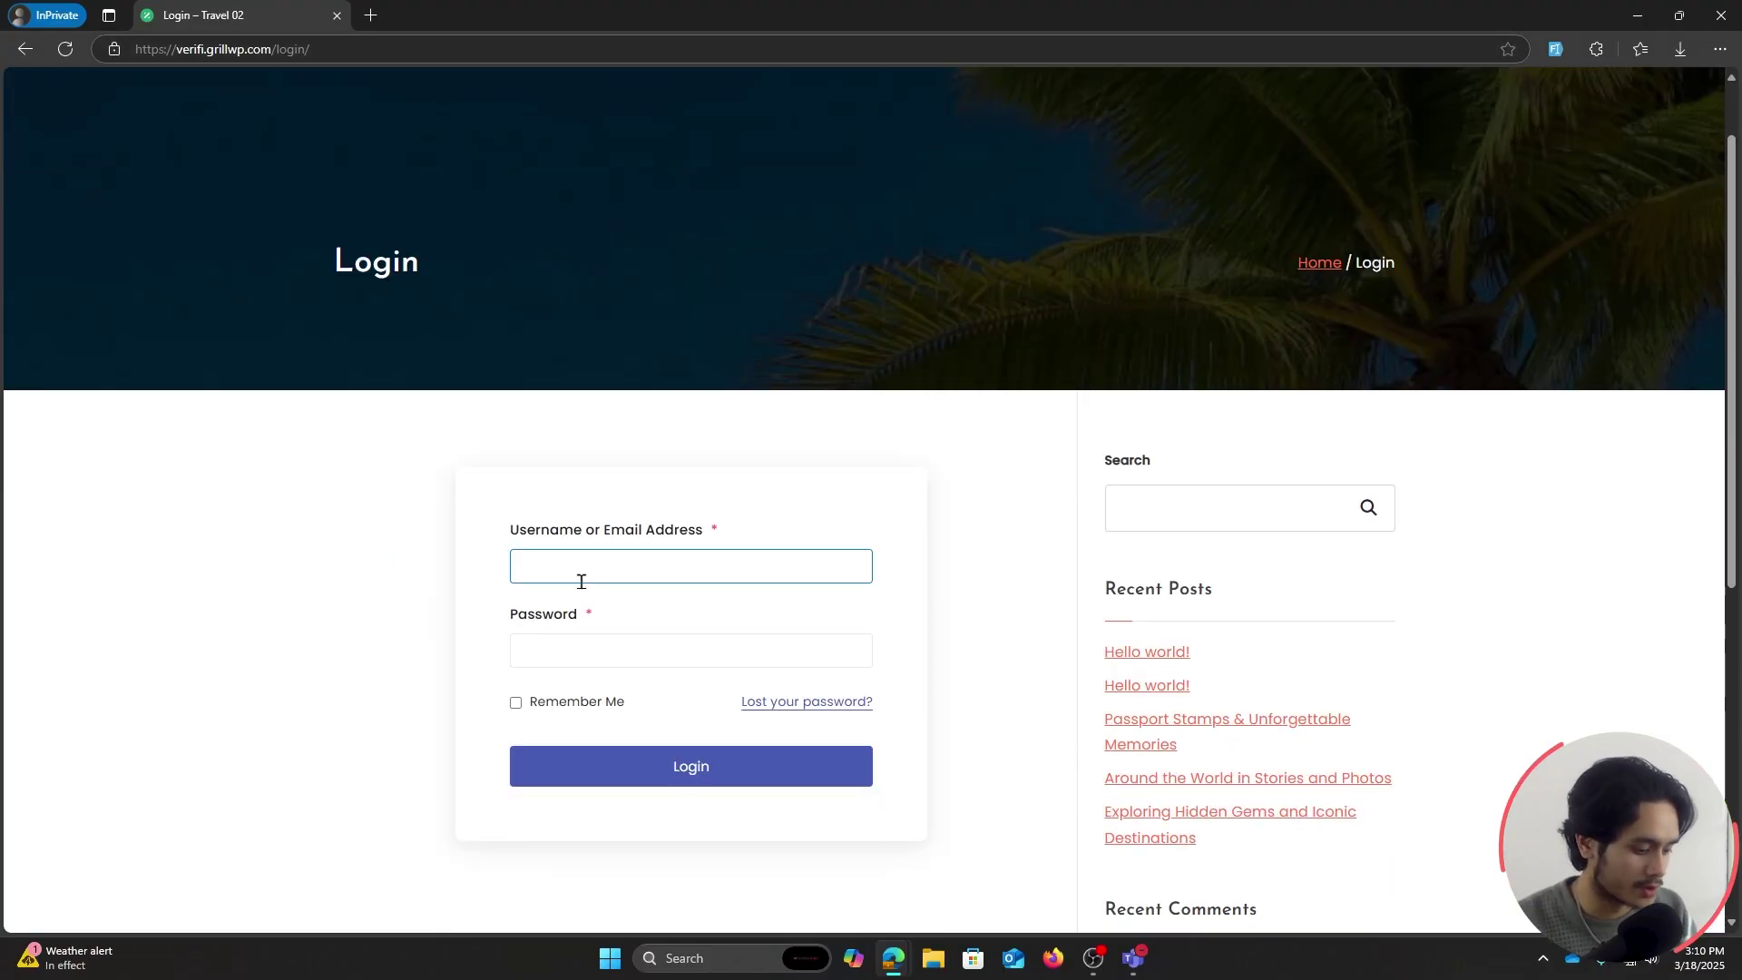
{"action": "type", "text": "testt"}
{"action": "left_click", "coordinate": [586, 653]}
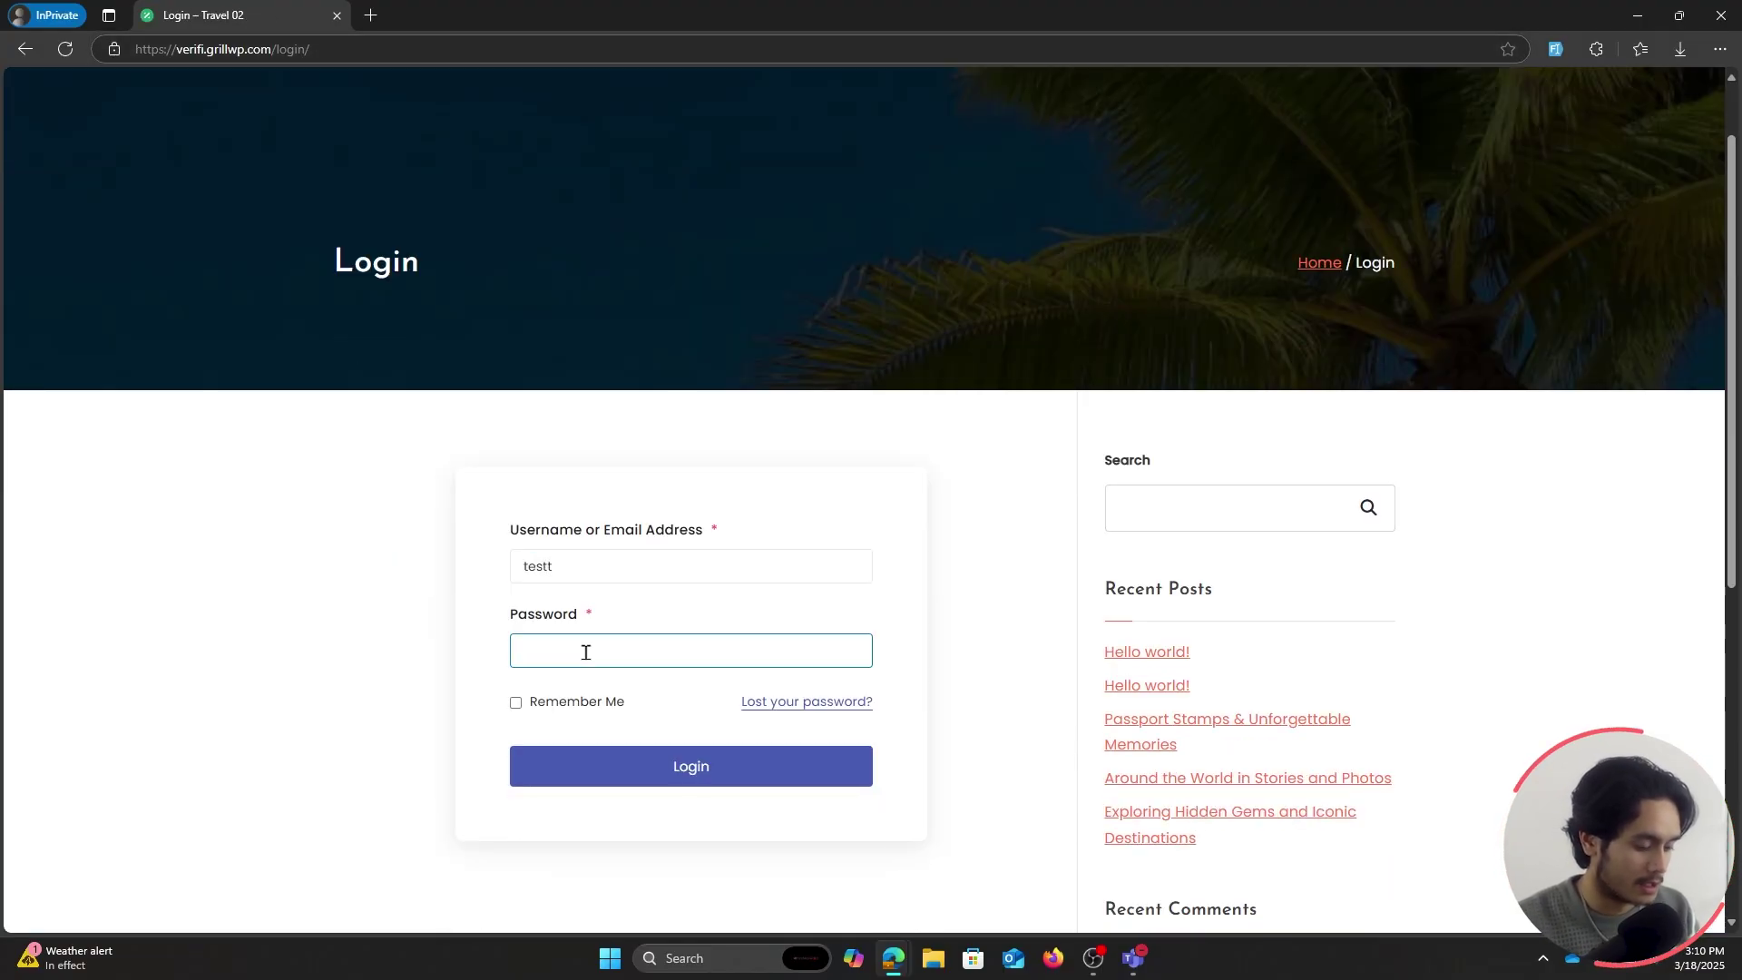
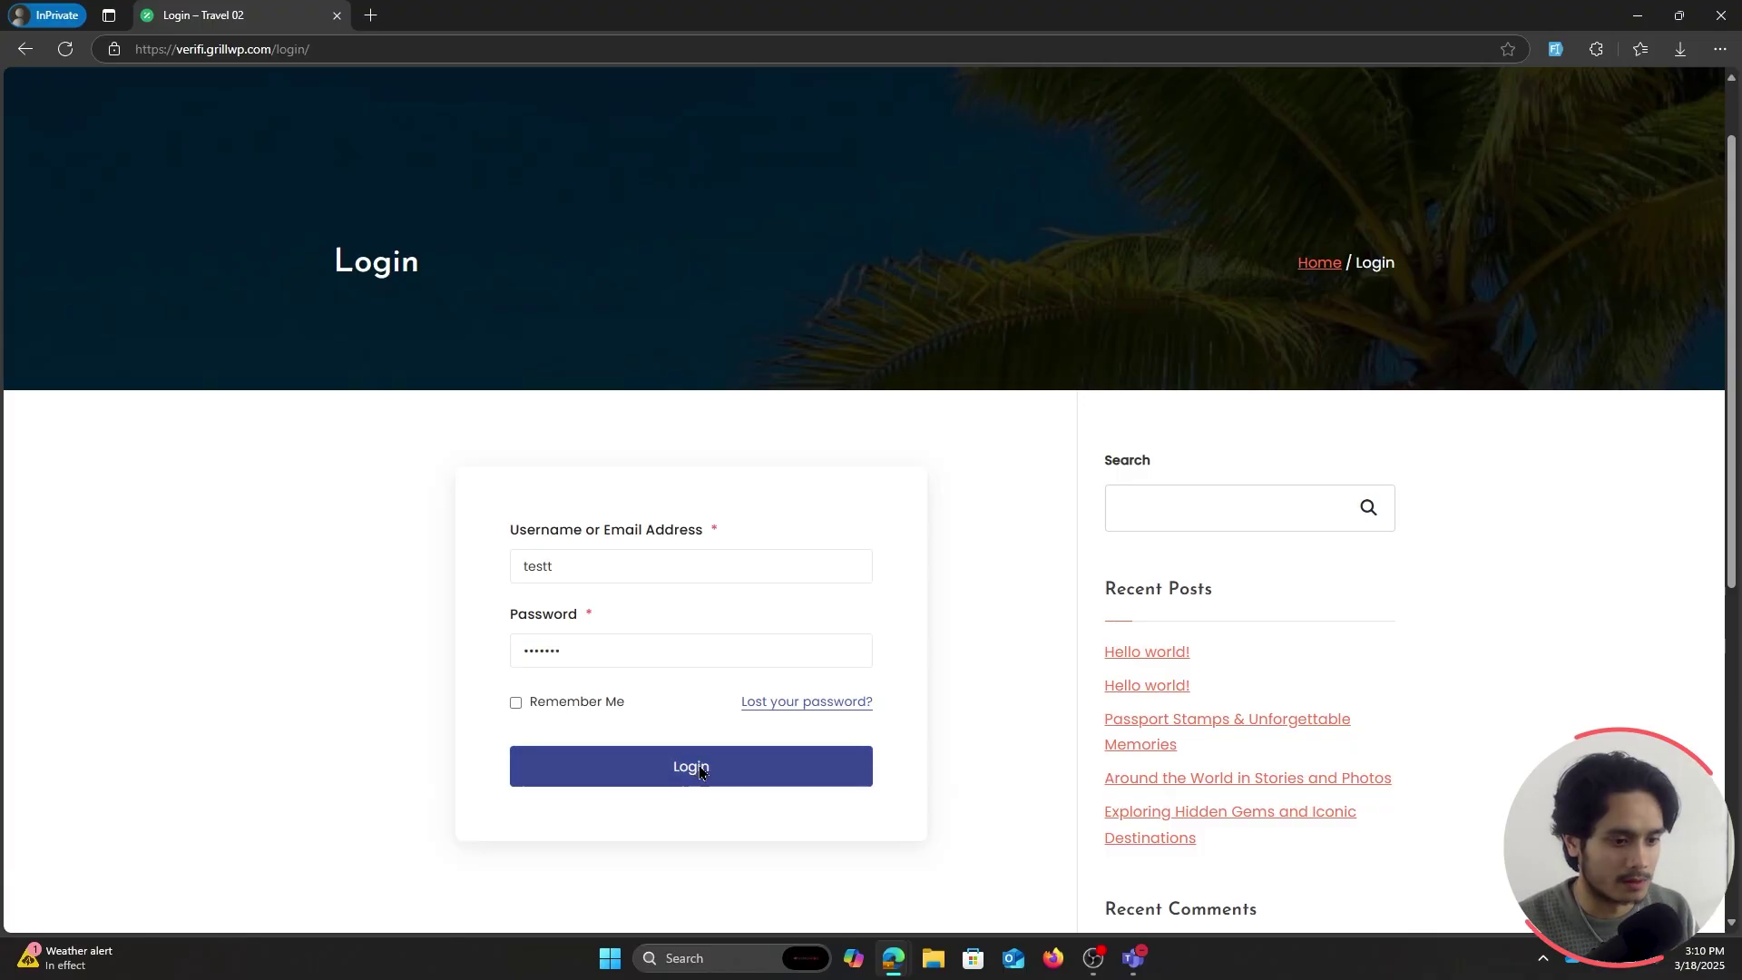
{"action": "left_click", "coordinate": [698, 765]}
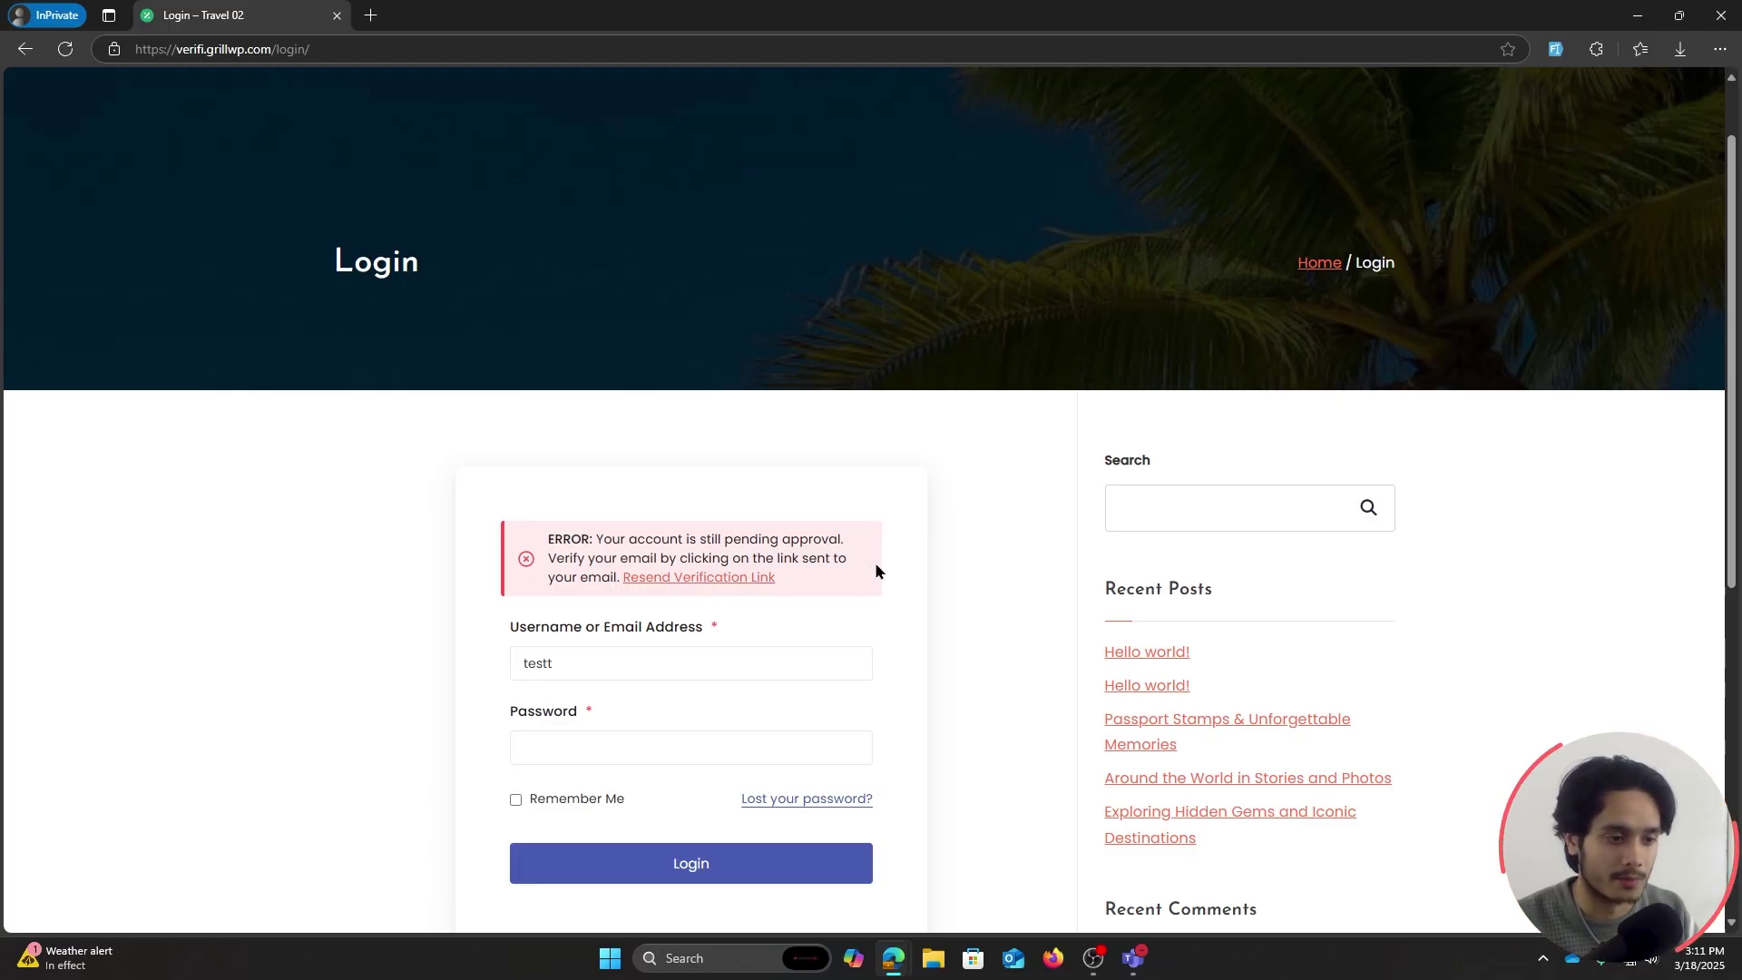
{"action": "key", "text": "alt+Tab"}
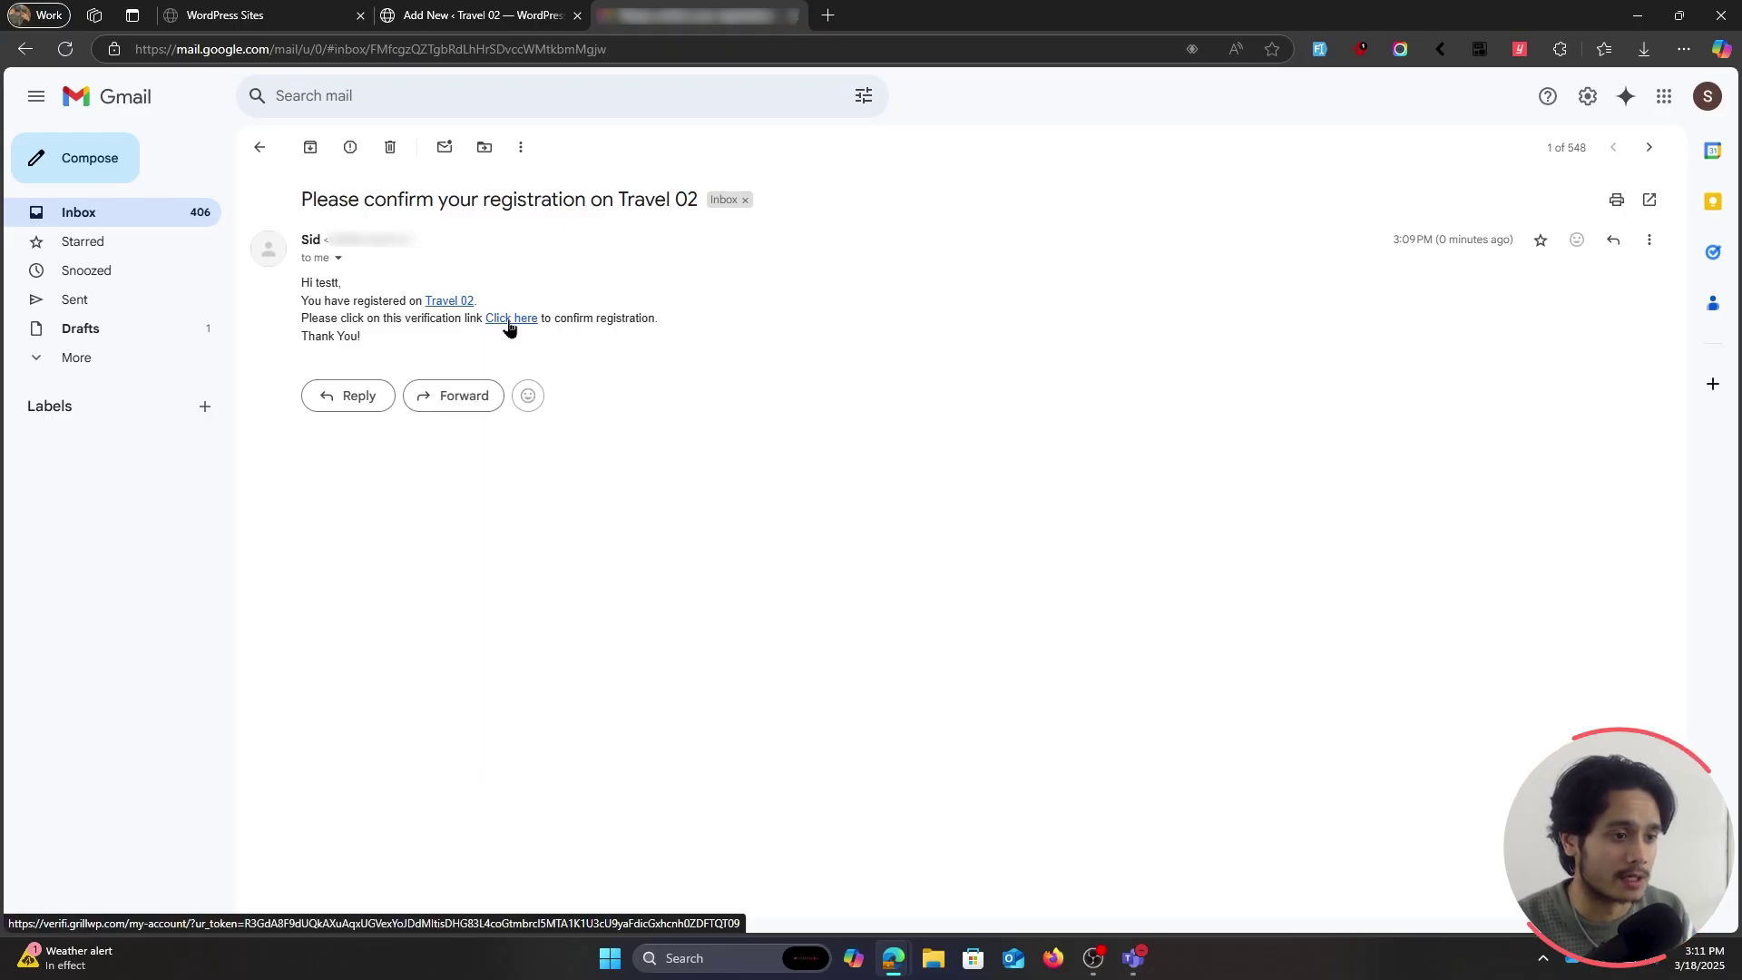
Follow the email's 'Click here' link to verify testt and reach My Account
{"action": "left_click", "coordinate": [509, 322]}
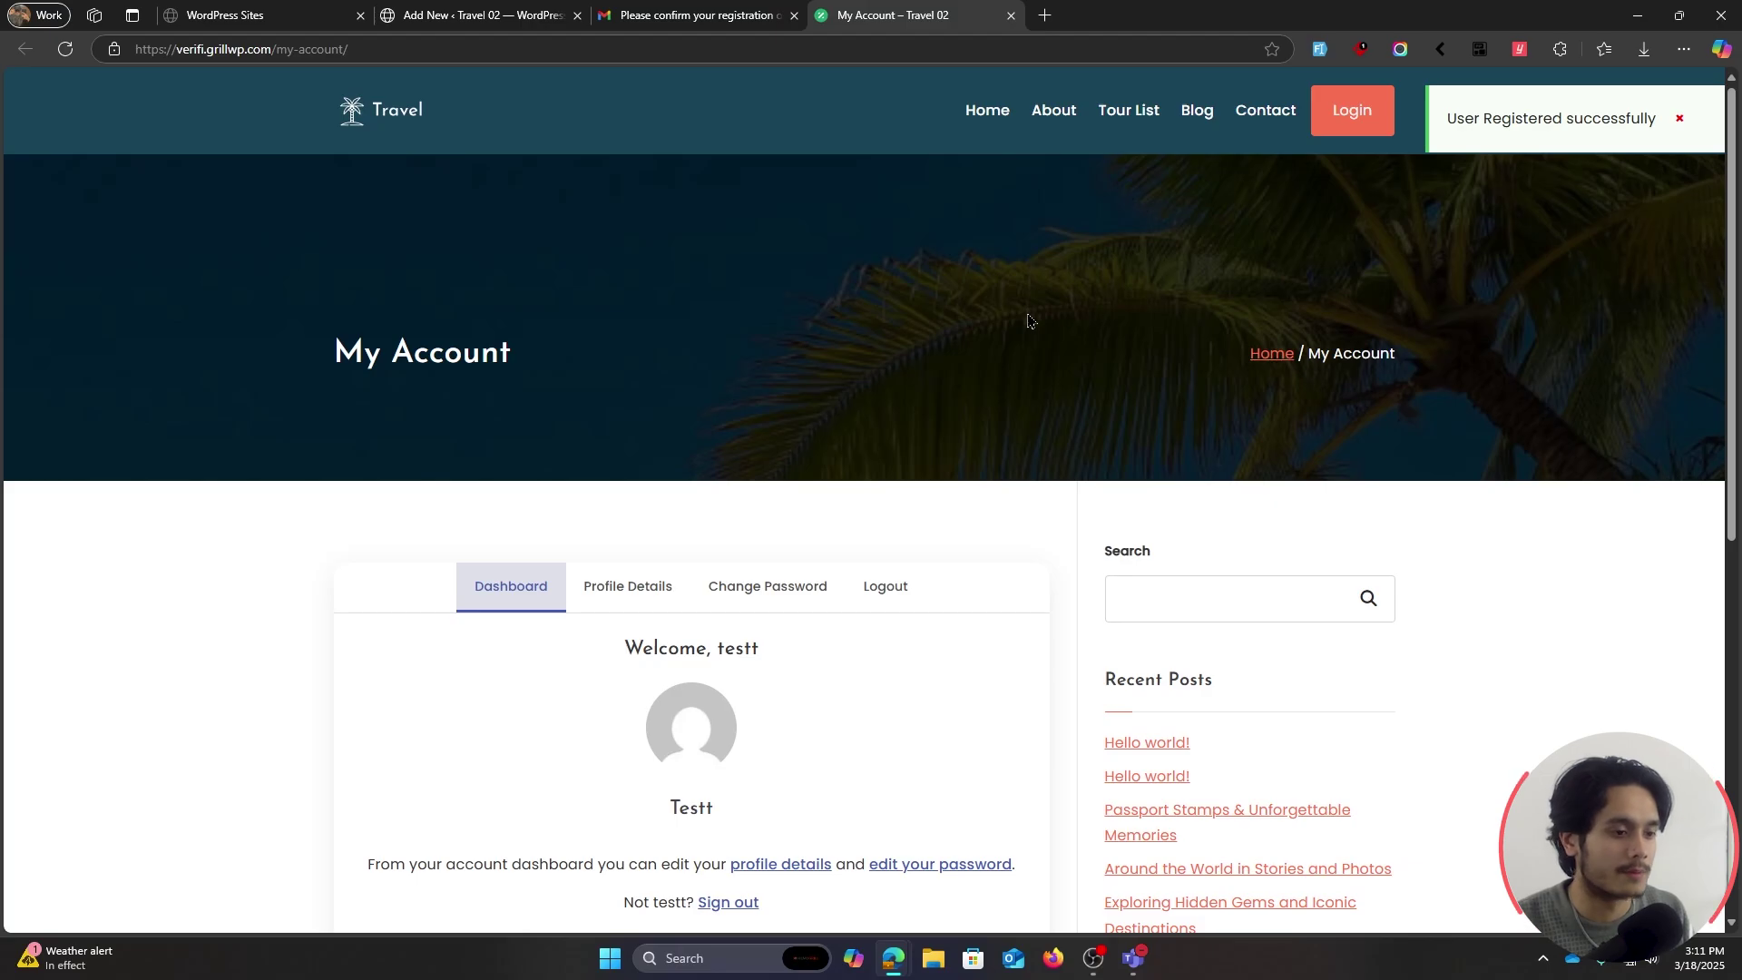
{"action": "scroll", "coordinate": [1034, 350], "scroll_direction": "down", "scroll_amount": 1}
{"action": "scroll", "coordinate": [1074, 390], "scroll_direction": "up", "scroll_amount": 1}
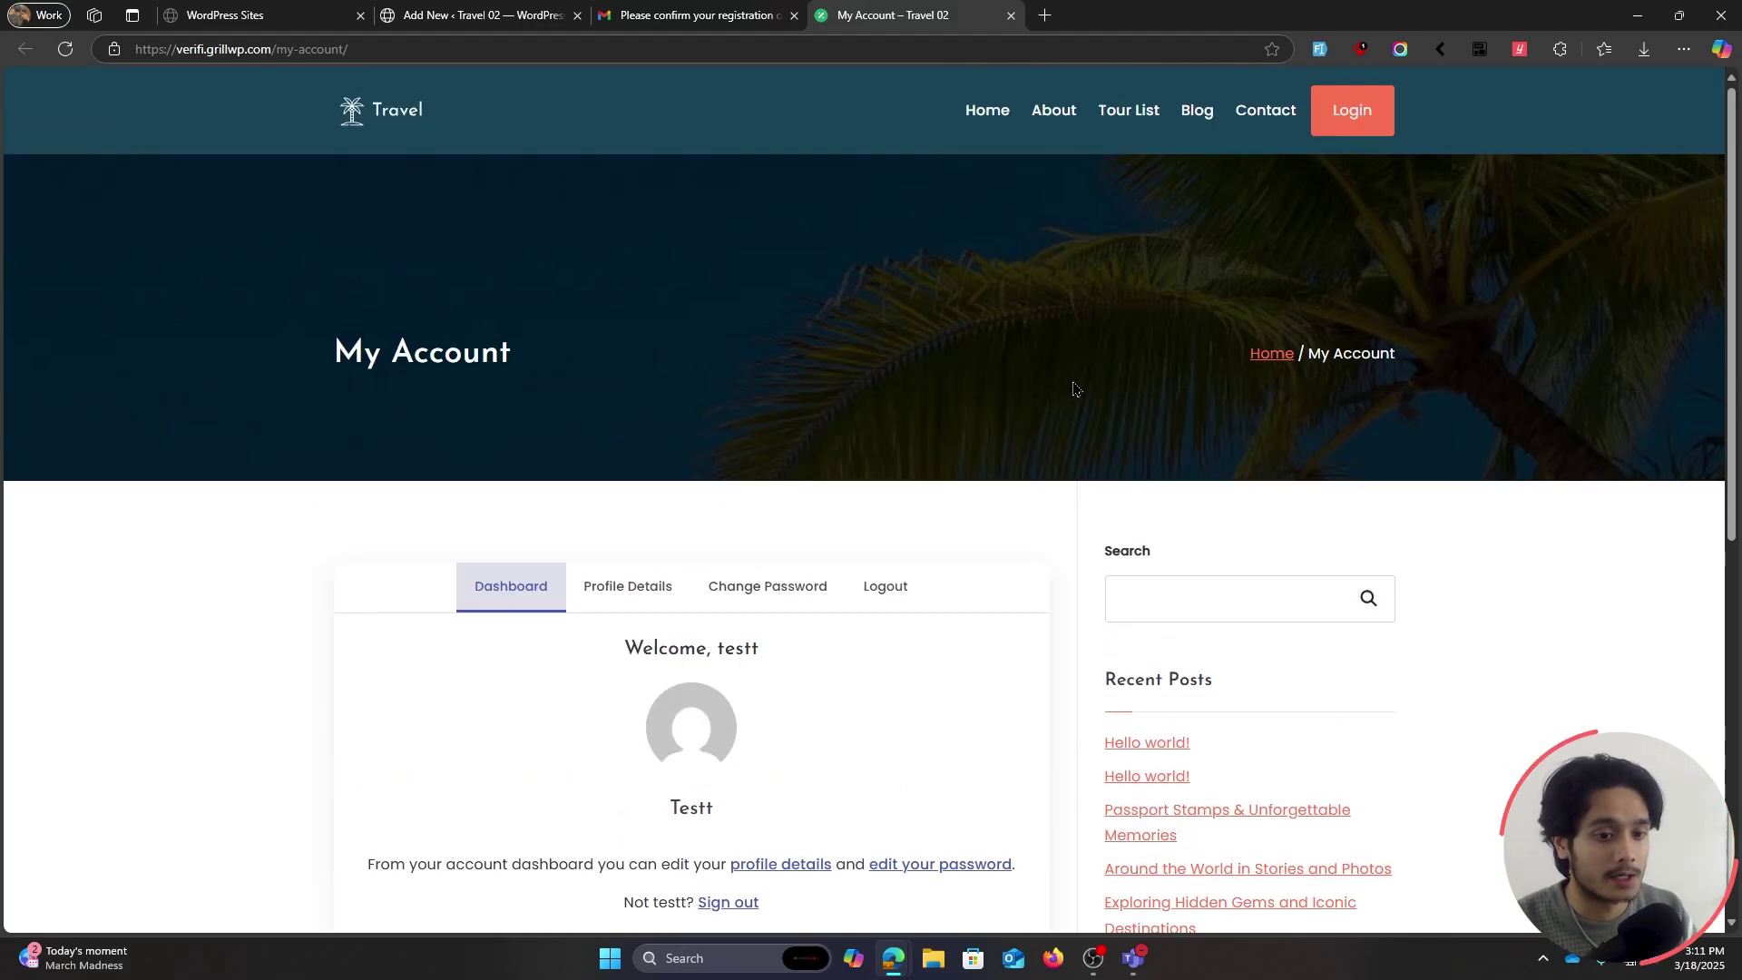
{"action": "scroll", "coordinate": [1074, 389], "scroll_direction": "down", "scroll_amount": 2}
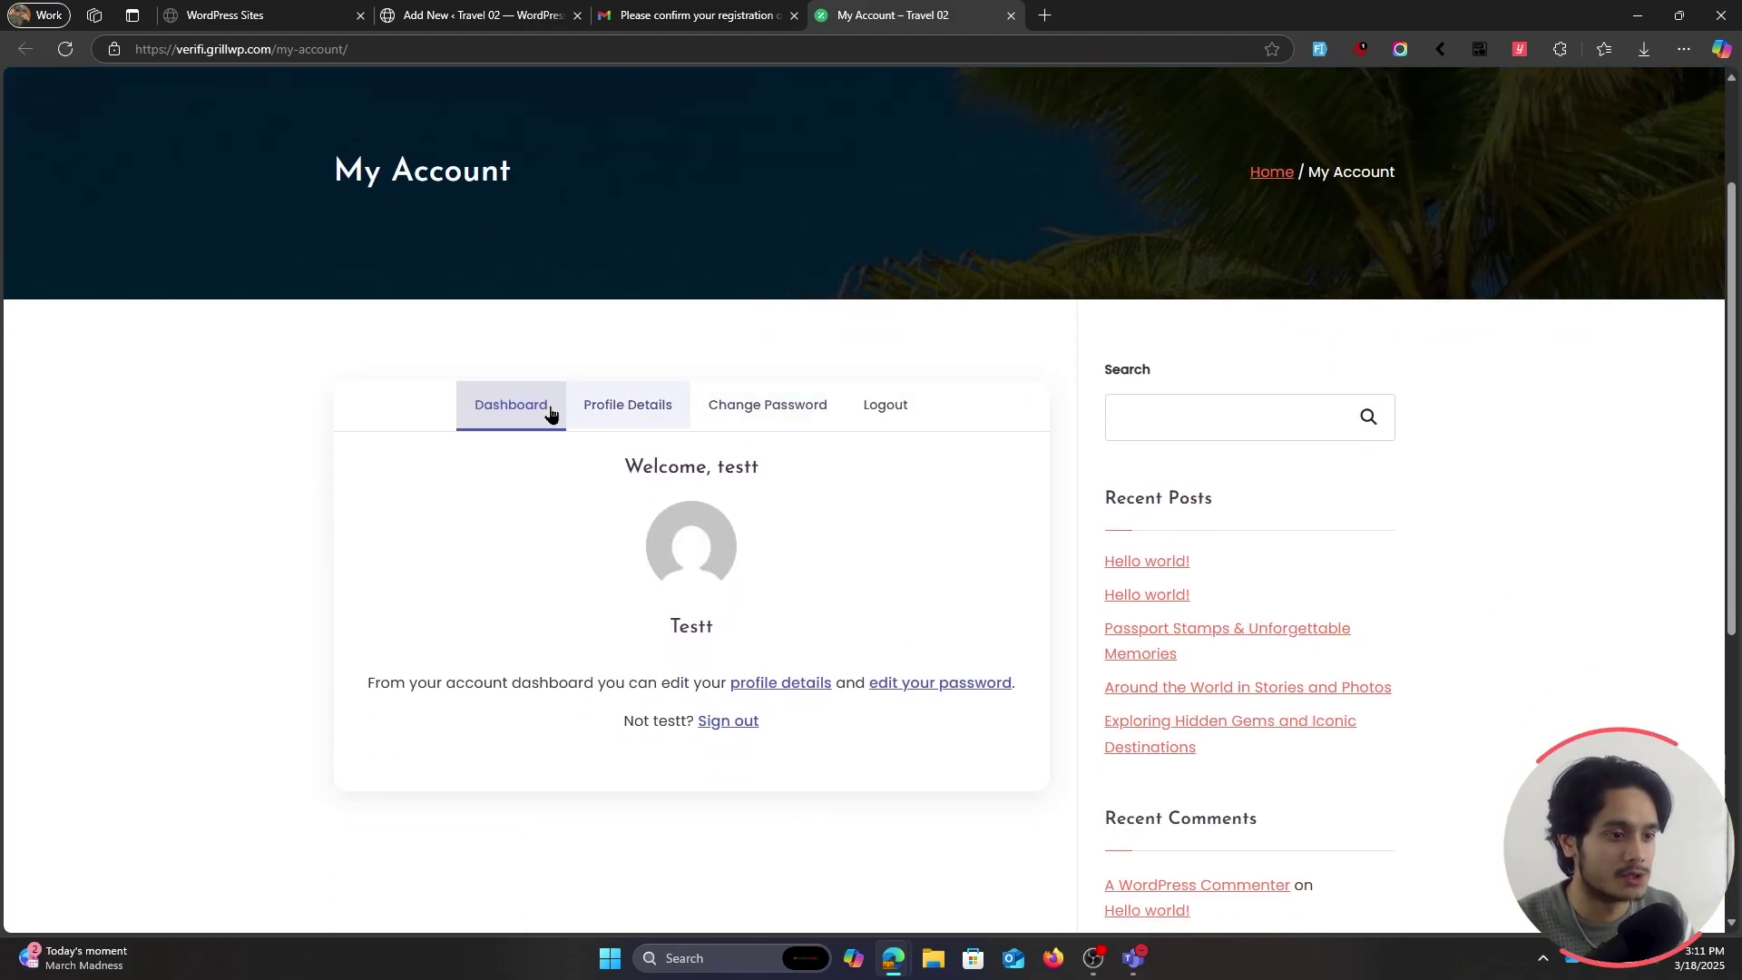
View testt's Profile Details, then go back to the My Account dashboard
{"action": "left_click", "coordinate": [620, 420]}
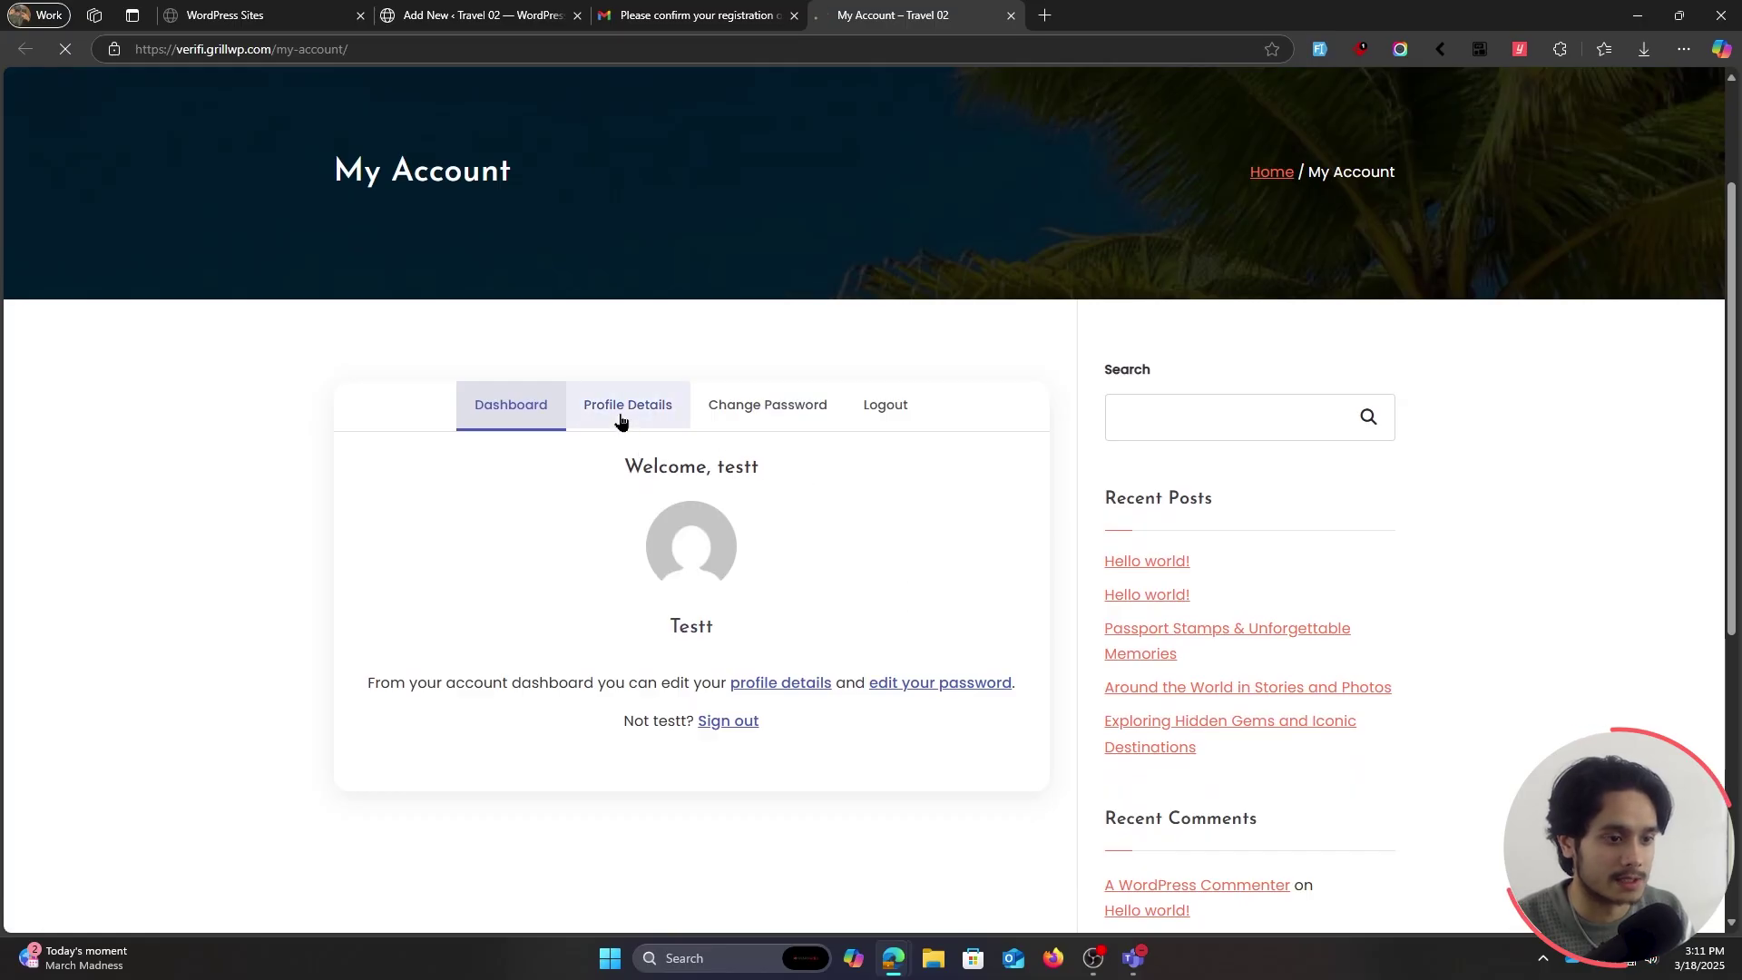
{"action": "scroll", "coordinate": [936, 412], "scroll_direction": "down", "scroll_amount": 3}
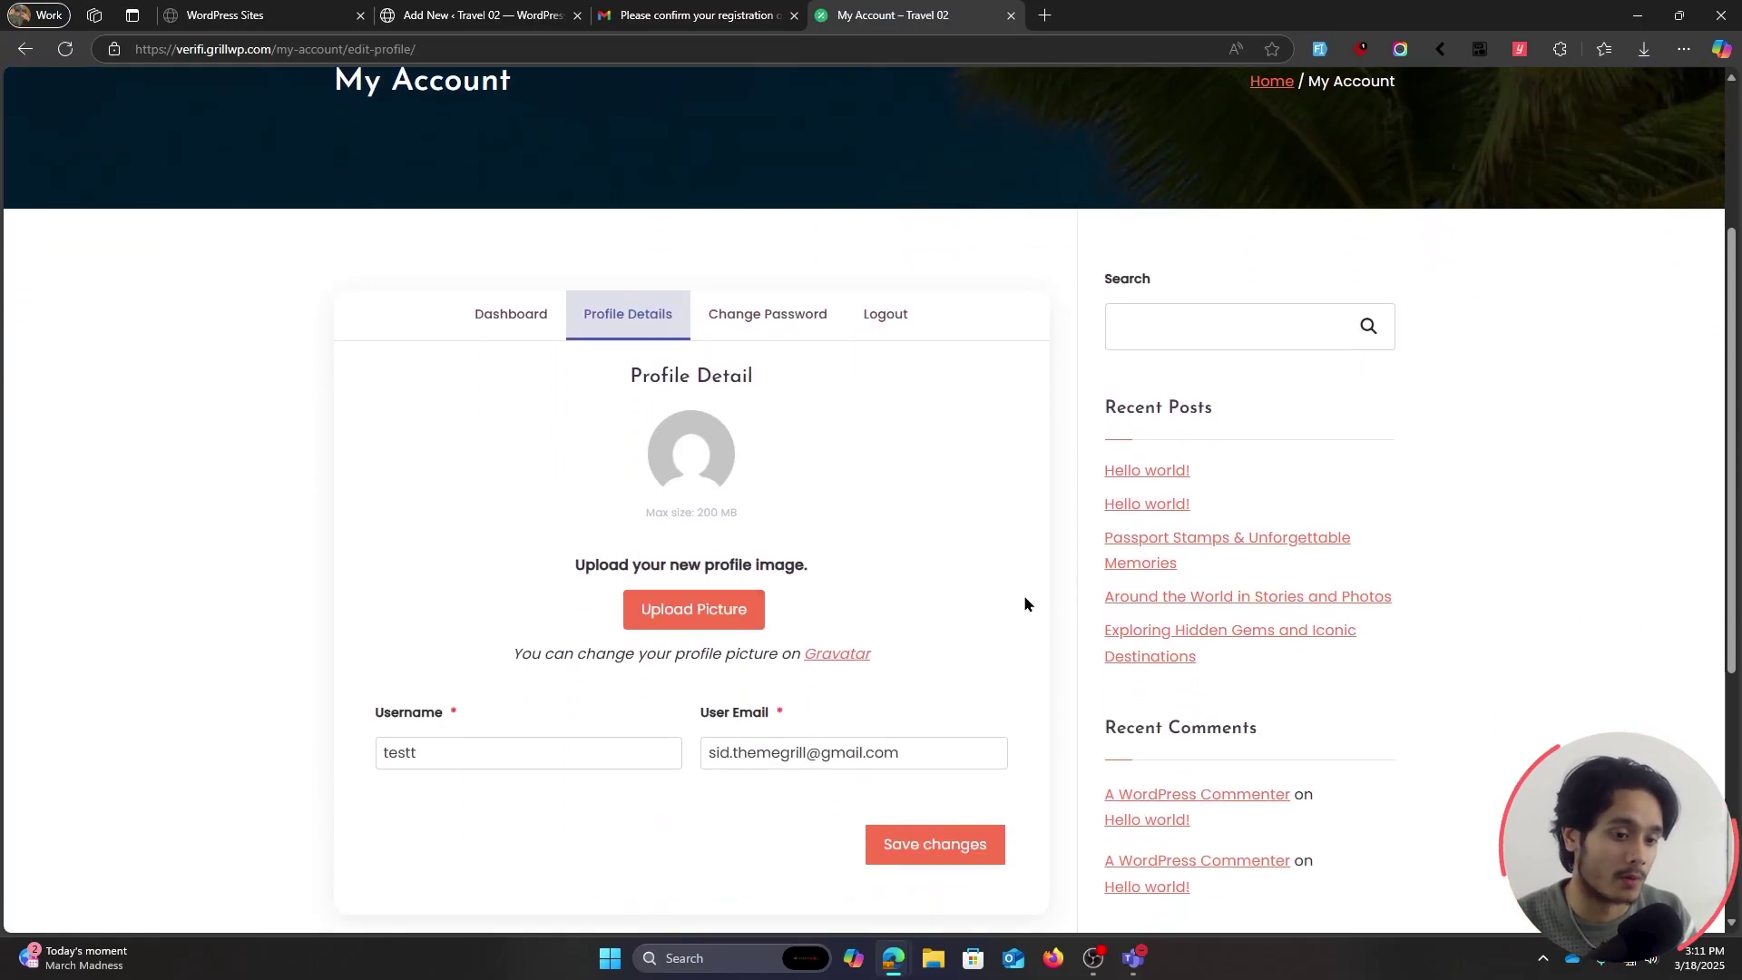
{"action": "scroll", "coordinate": [1025, 595], "scroll_direction": "up", "scroll_amount": 1}
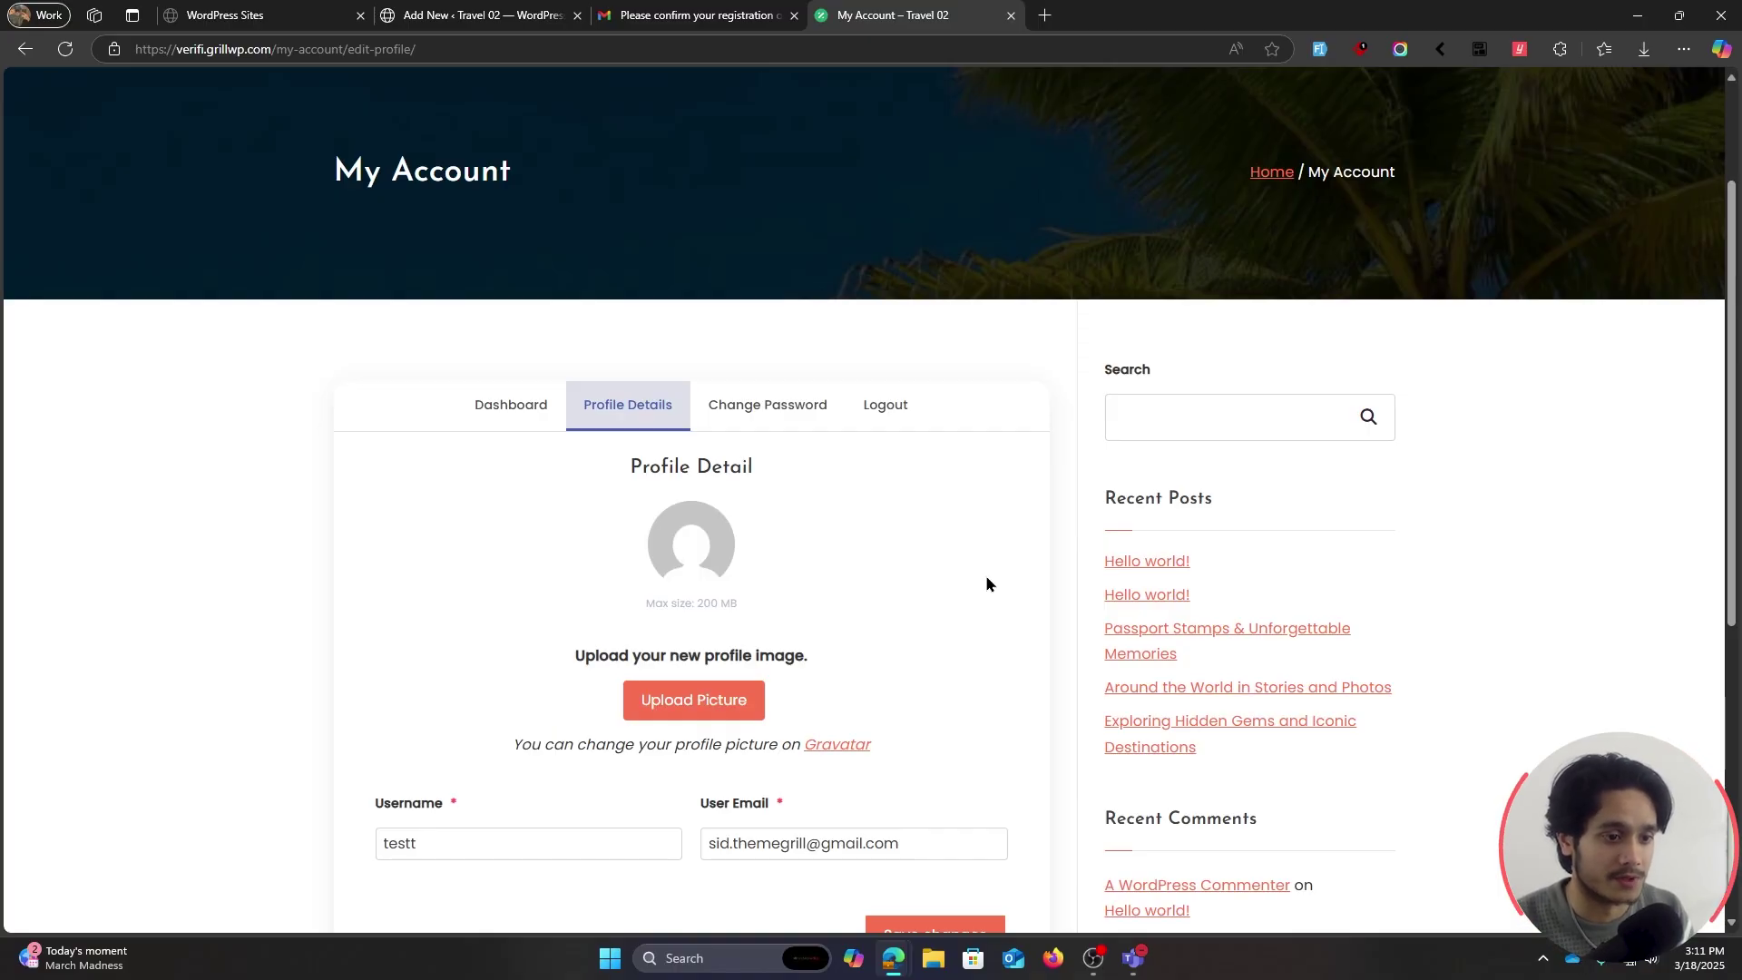
{"action": "left_click", "coordinate": [513, 408]}
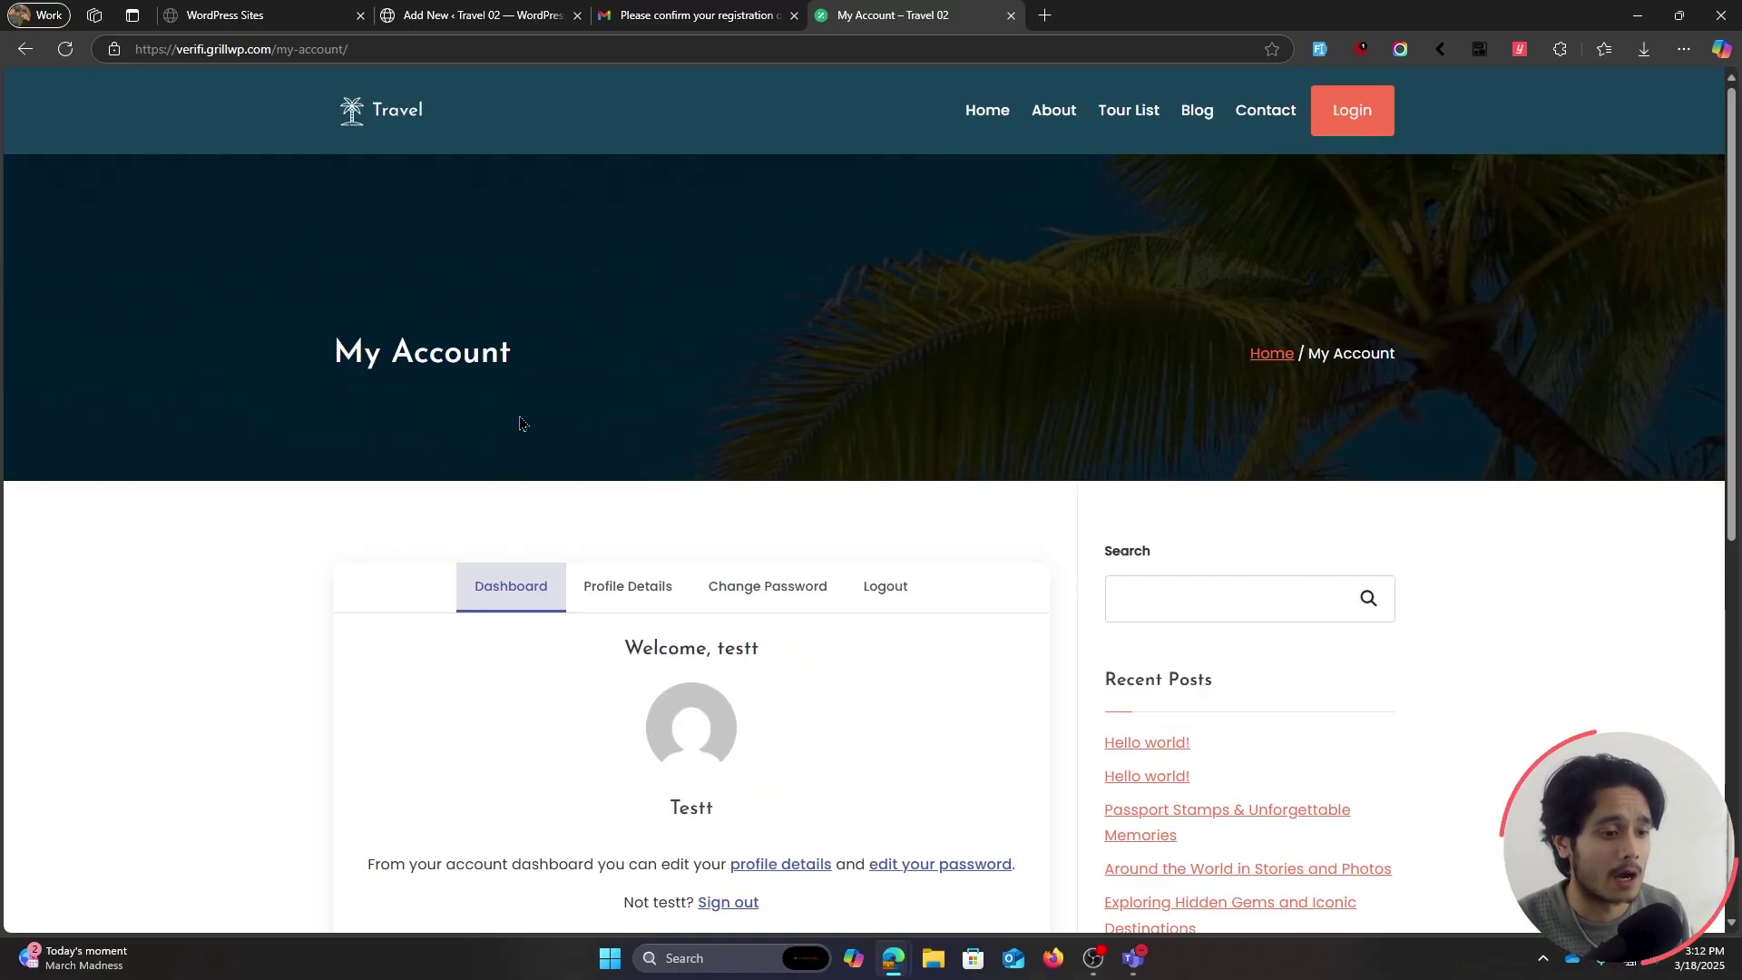
{"action": "scroll", "coordinate": [329, 445], "scroll_direction": "down", "scroll_amount": 1}
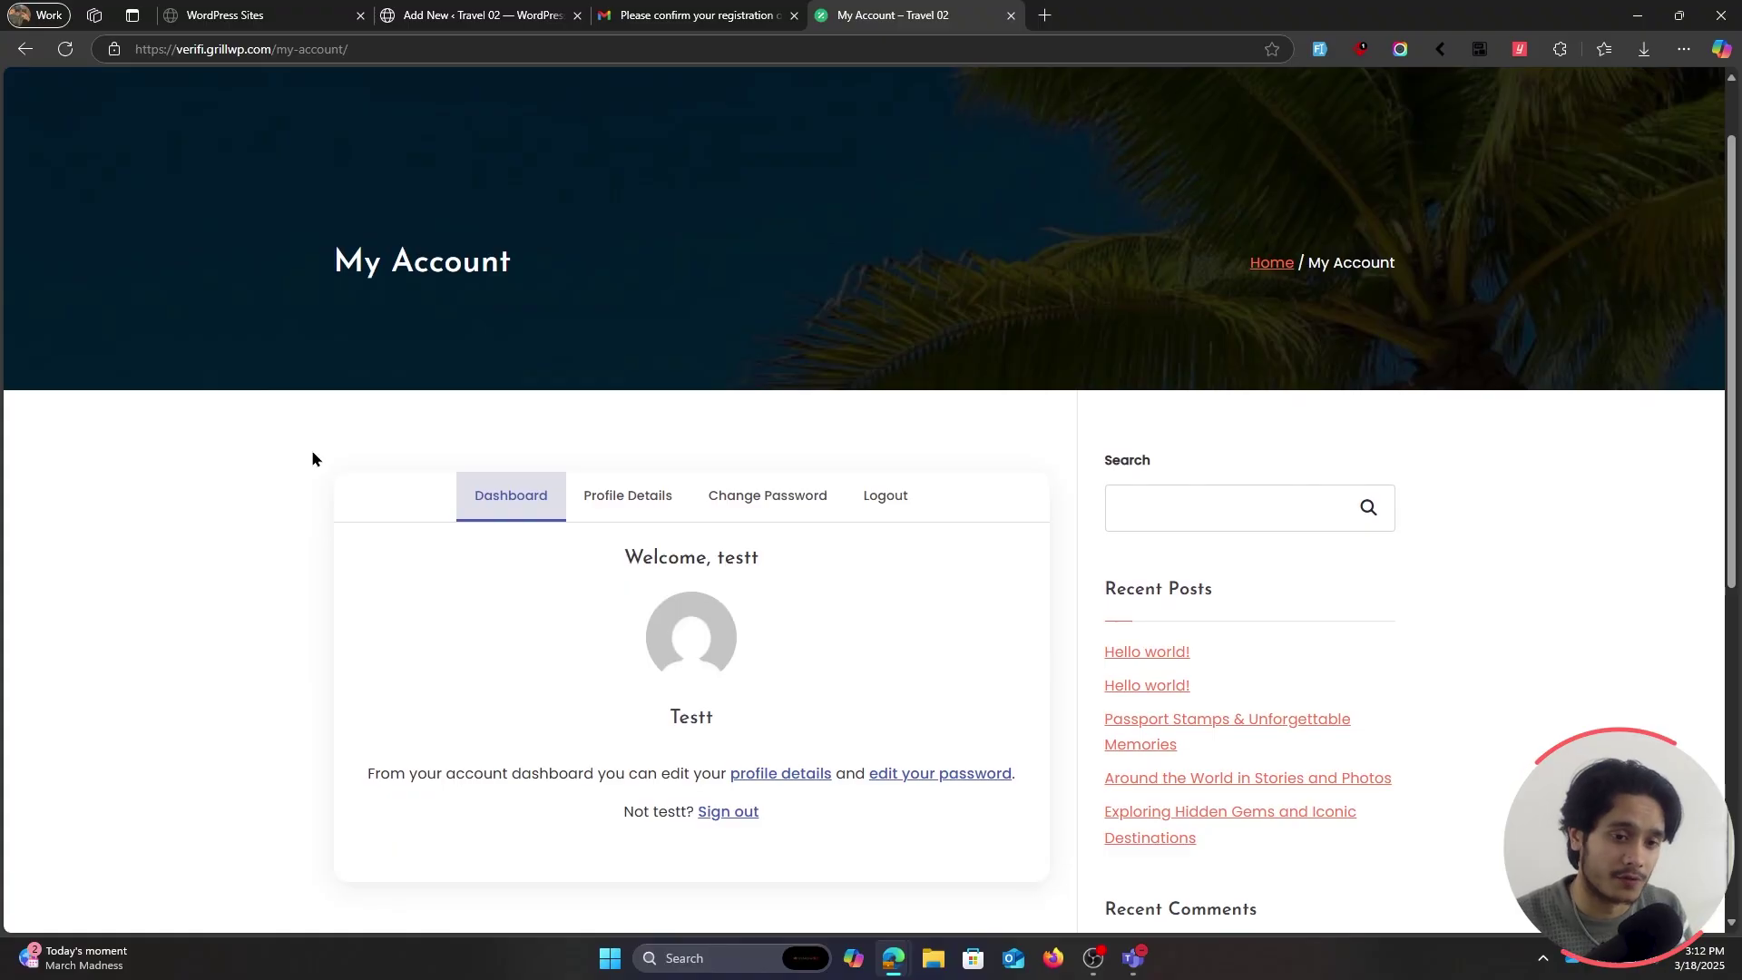